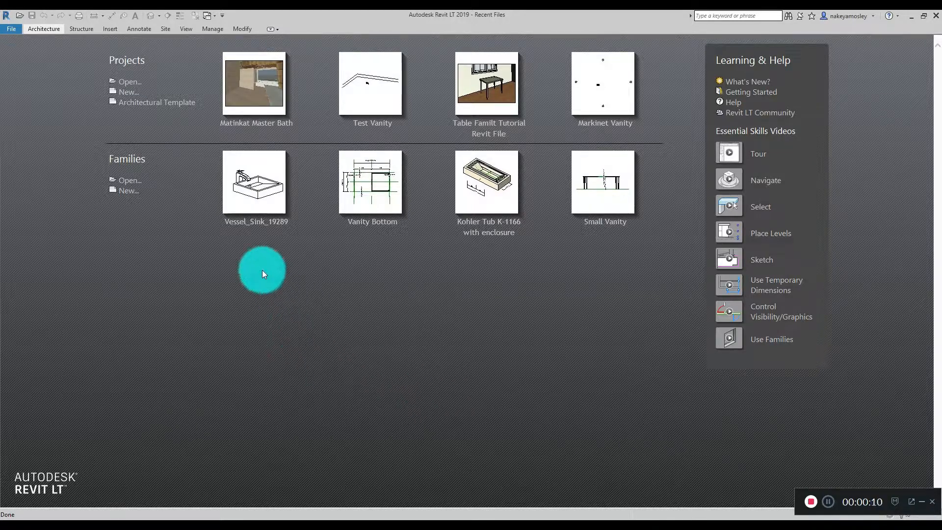
Create a new family from the Furniture template
click(130, 192)
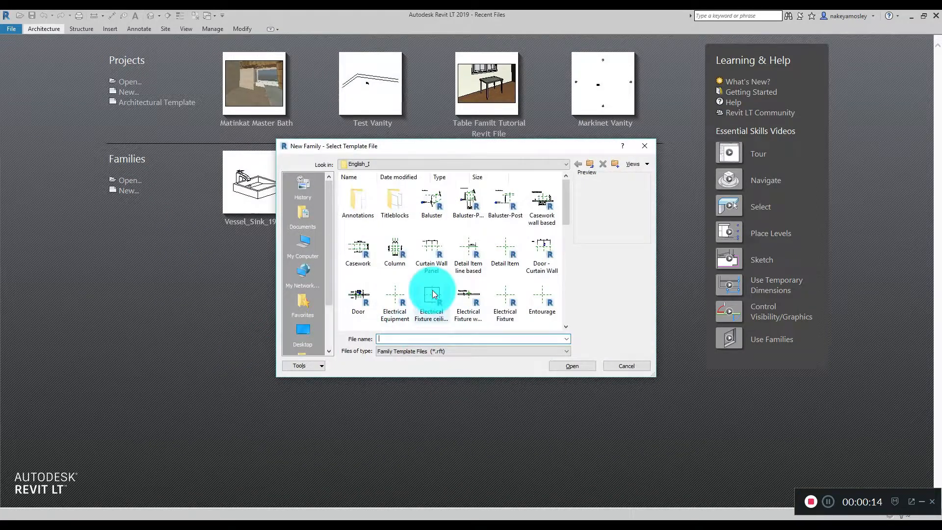
scroll(453, 272, down, 5)
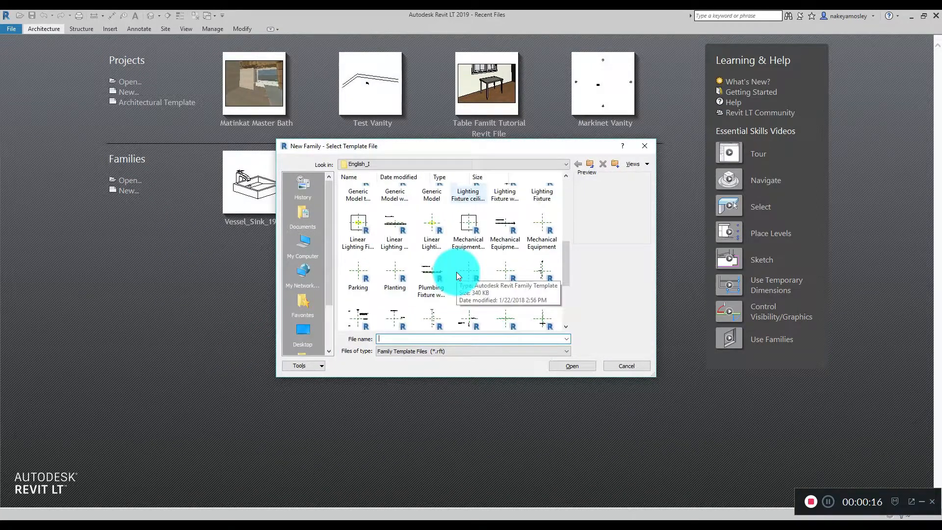
scroll(457, 272, down, 3)
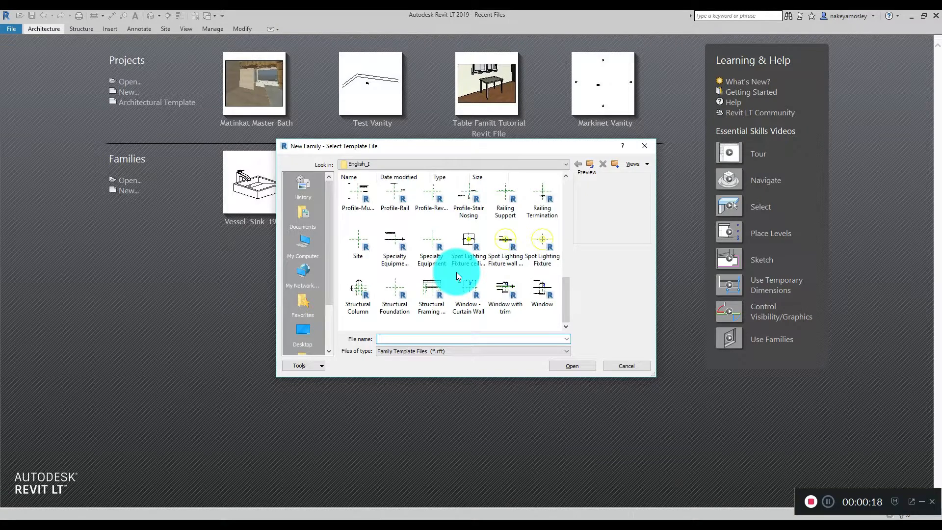
scroll(457, 272, up, 5)
scroll(456, 272, up, 3)
scroll(456, 272, down, 1)
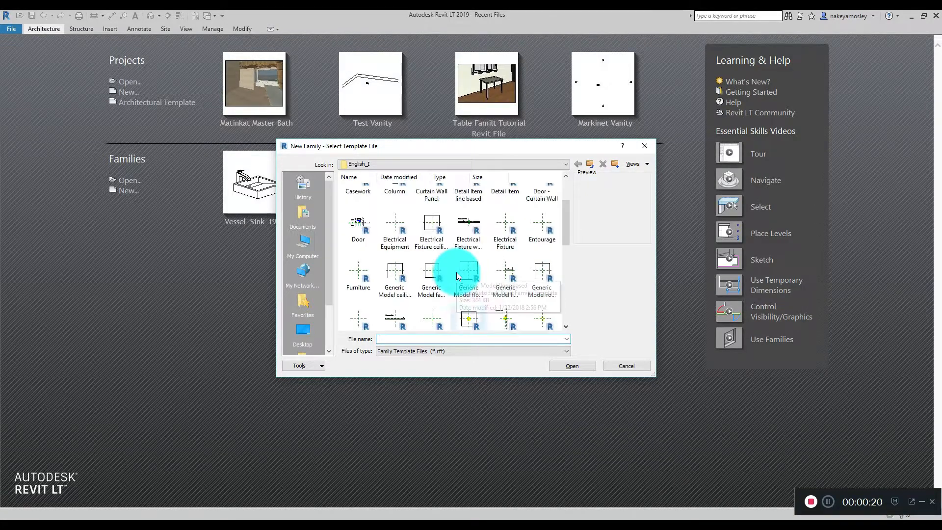
double_click(354, 274)
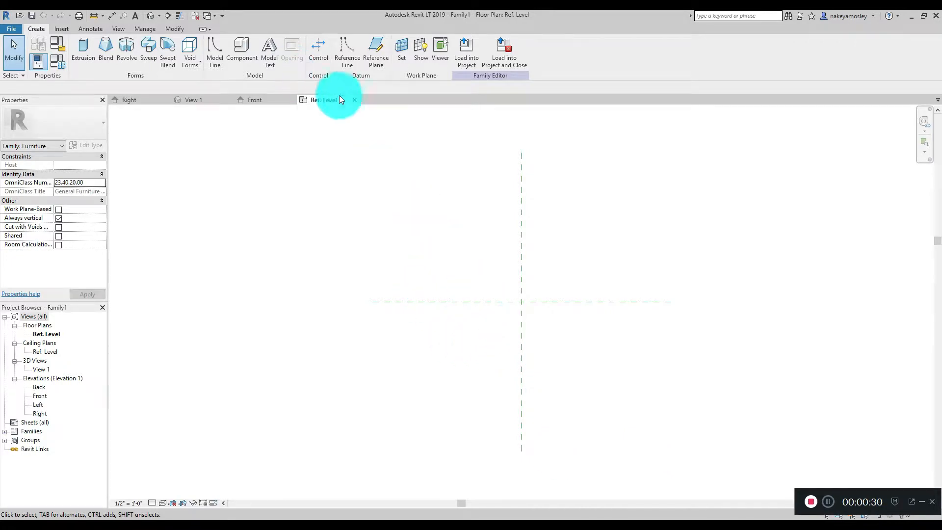
Draw two horizontal reference lines, one about 8'-4" long above the horizontal centre plane and one about 7'-10" long below it
click(346, 52)
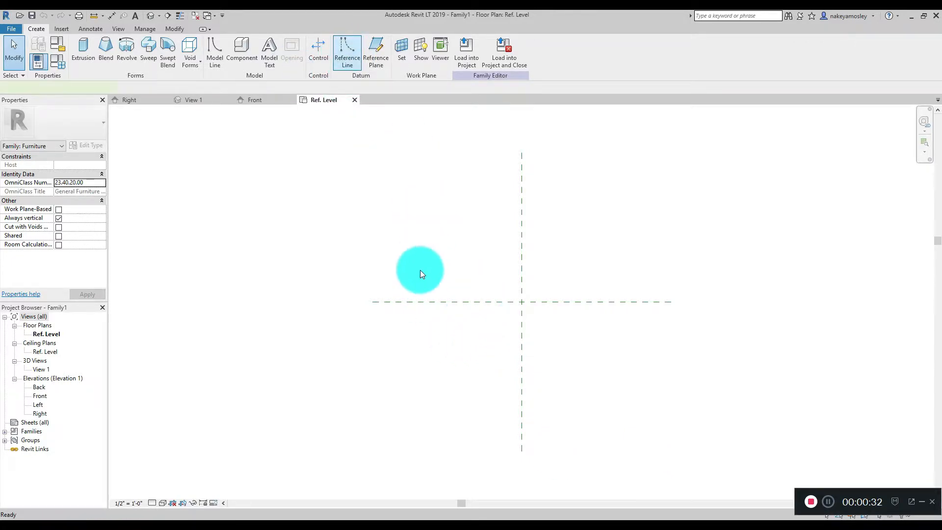
click(388, 244)
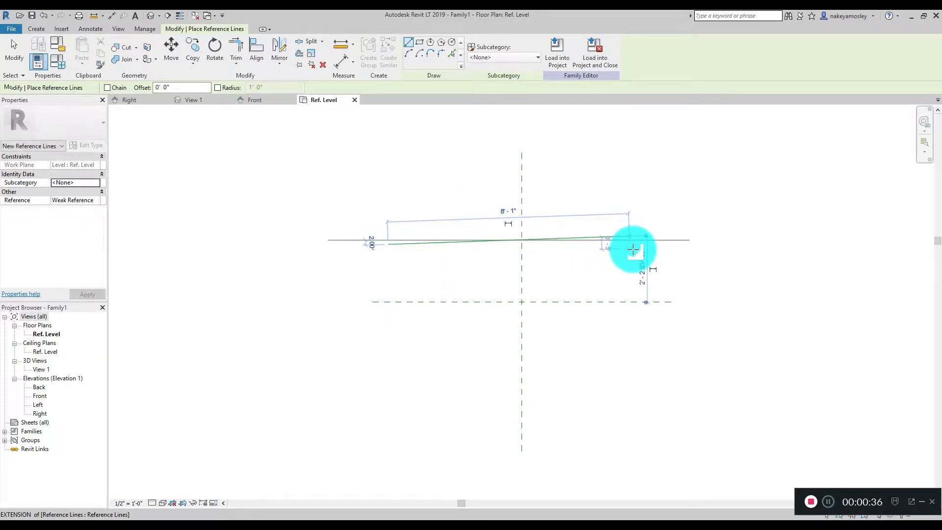
key(Escape)
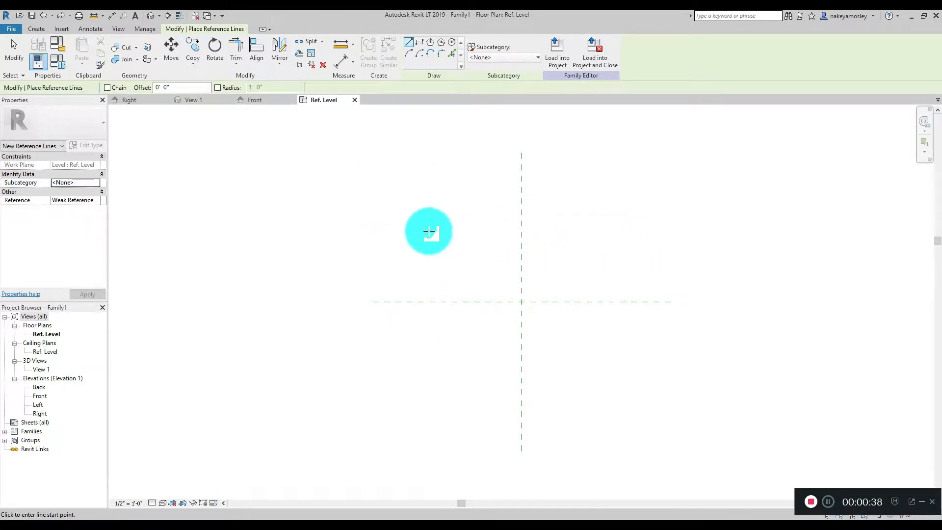
click(406, 239)
click(655, 238)
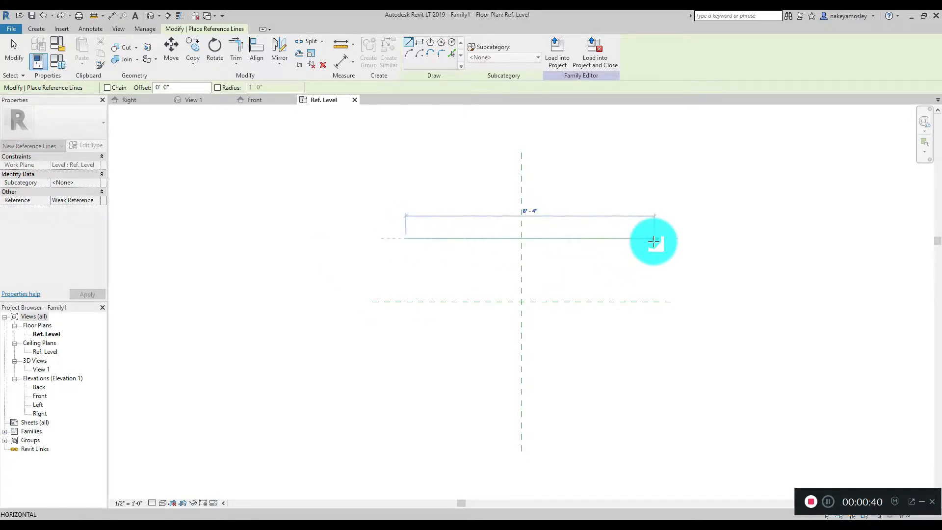
click(429, 358)
click(663, 359)
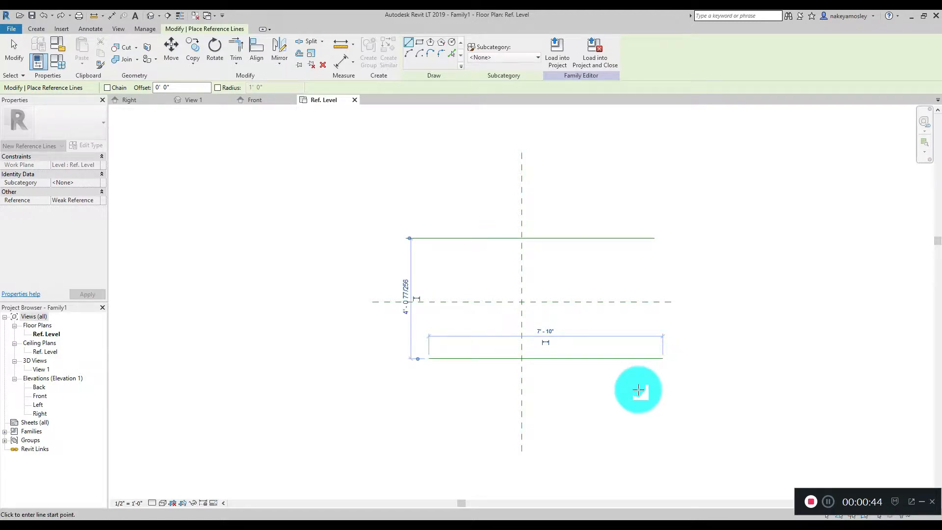
Draw two vertical reference lines about 6'-6" long, crossing both horizontal lines on the right and left of the vertical centre plane
click(637, 387)
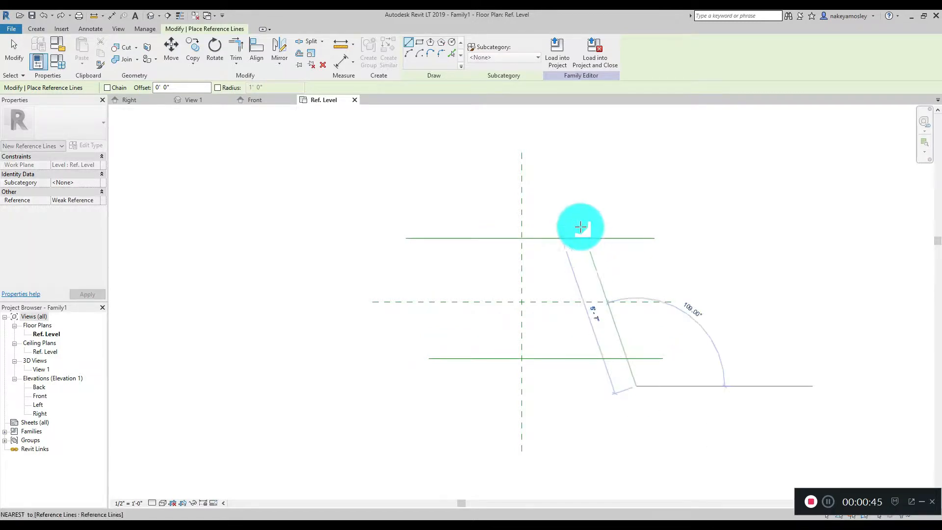
click(632, 192)
click(433, 202)
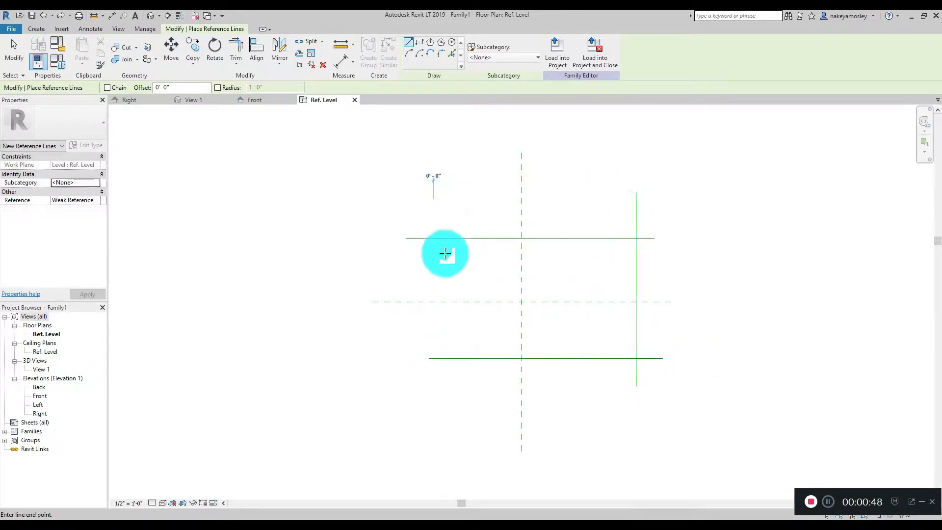
click(435, 398)
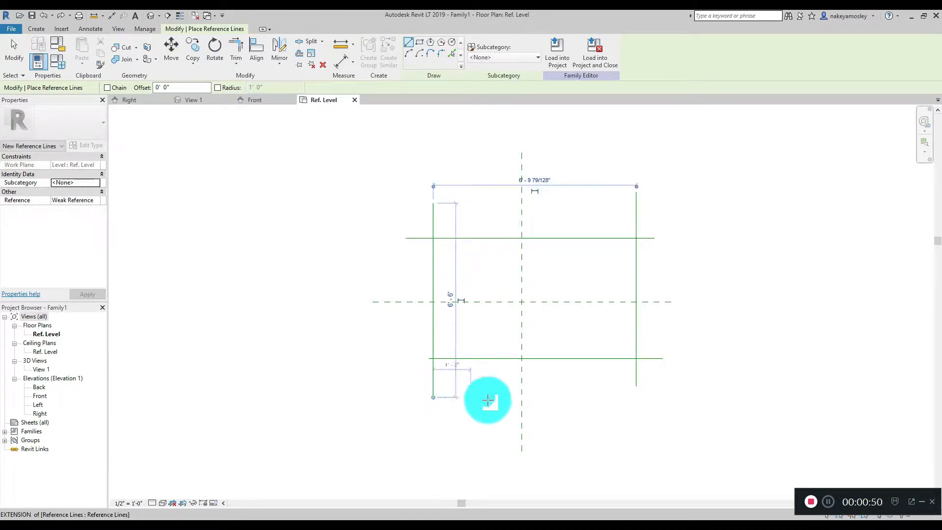
key(Escape)
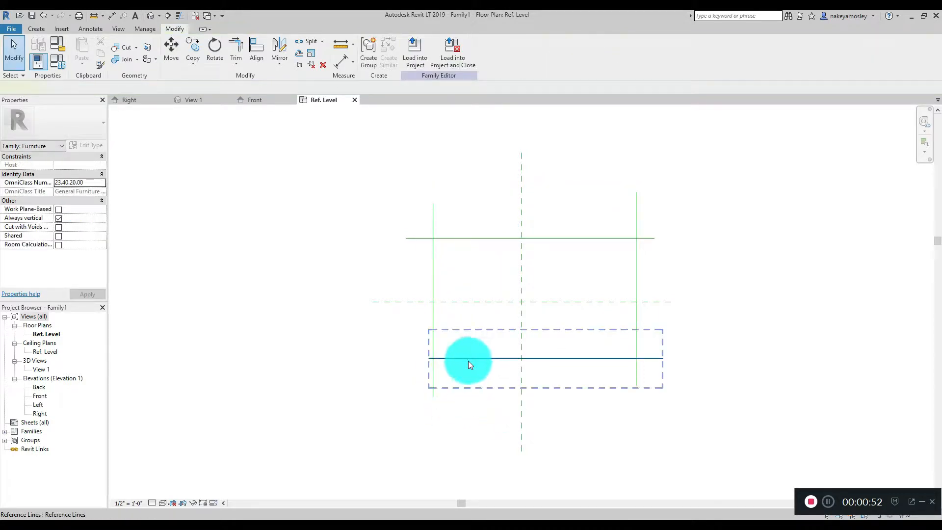
Extend the left end of the lower horizontal reference line slightly past the left vertical reference line
click(470, 359)
drag(429, 360, 422, 360)
click(476, 380)
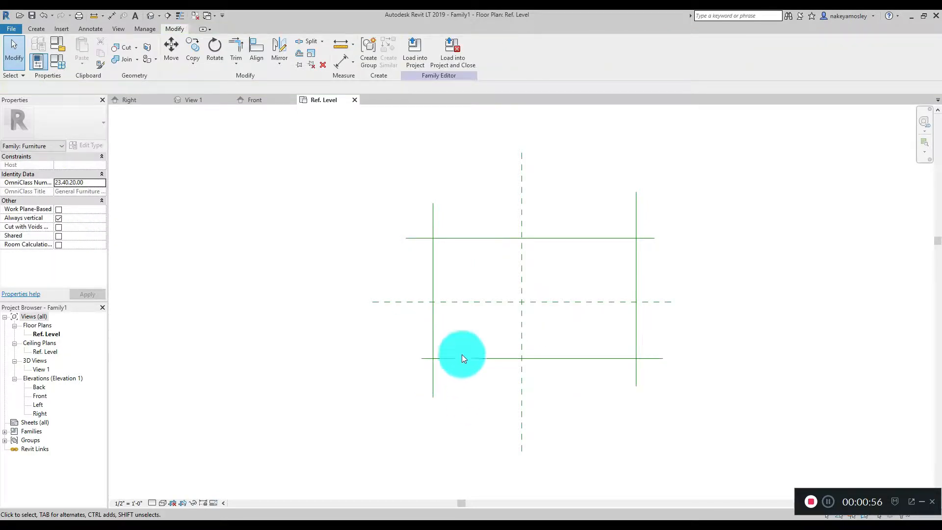
Add aligned dimensions between the vertical reference lines: a chain through the centre plane and an overall width above it
click(342, 62)
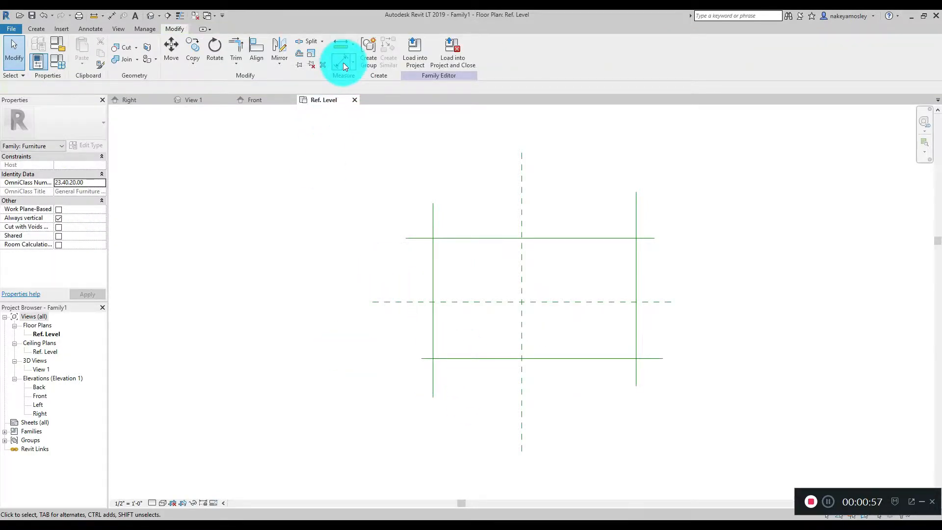
click(636, 222)
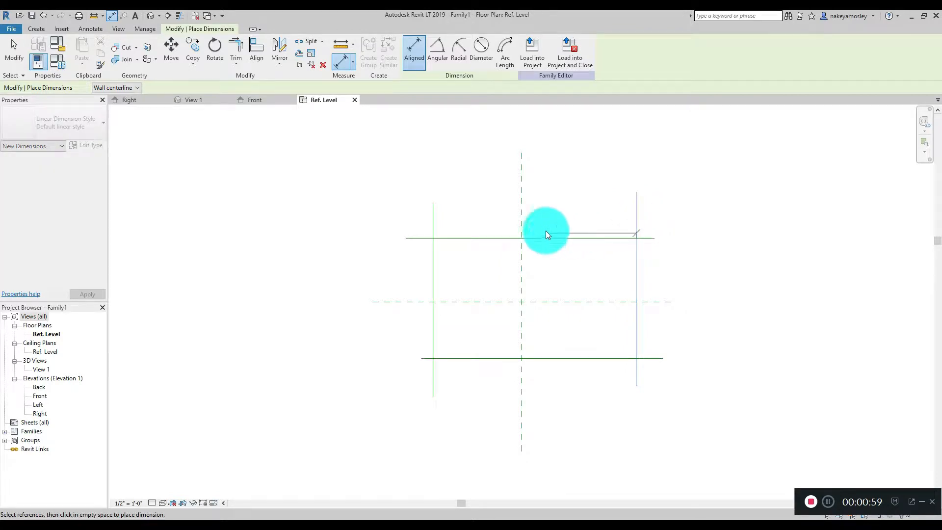
click(522, 229)
click(433, 230)
click(405, 232)
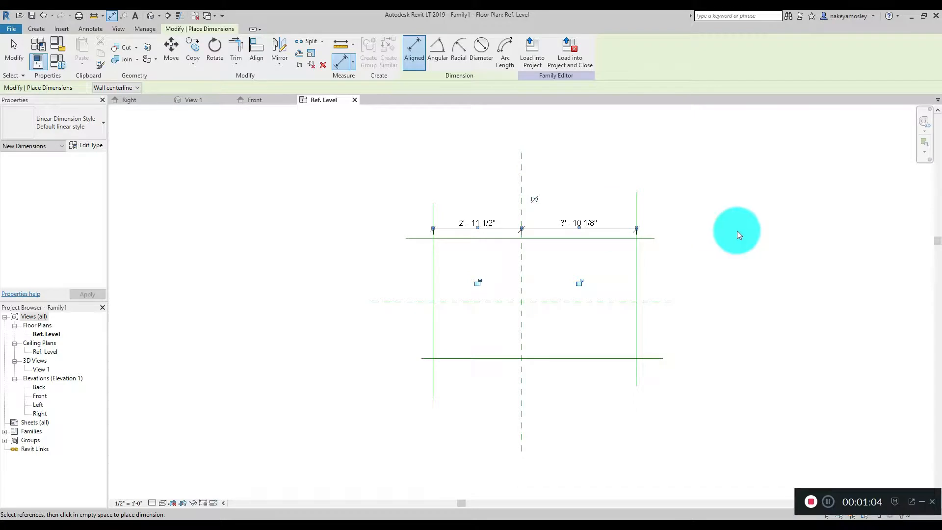
click(635, 202)
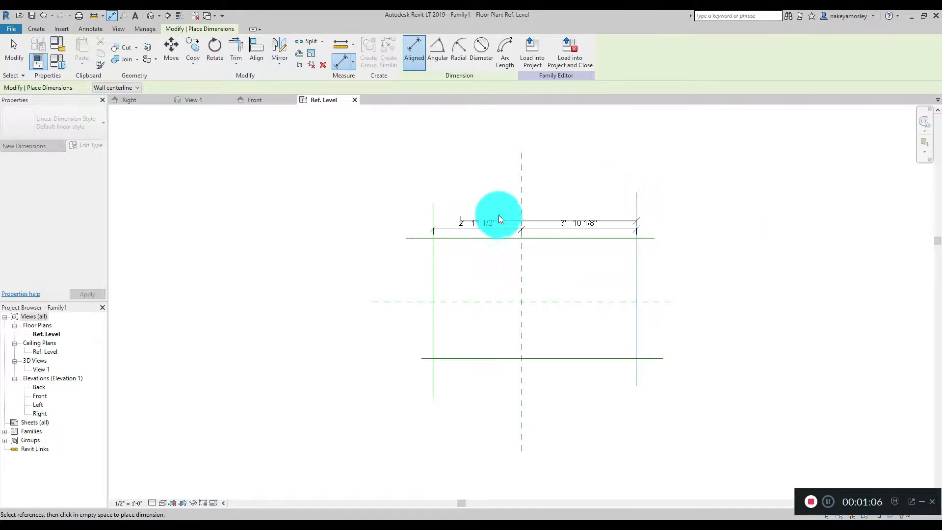
click(434, 211)
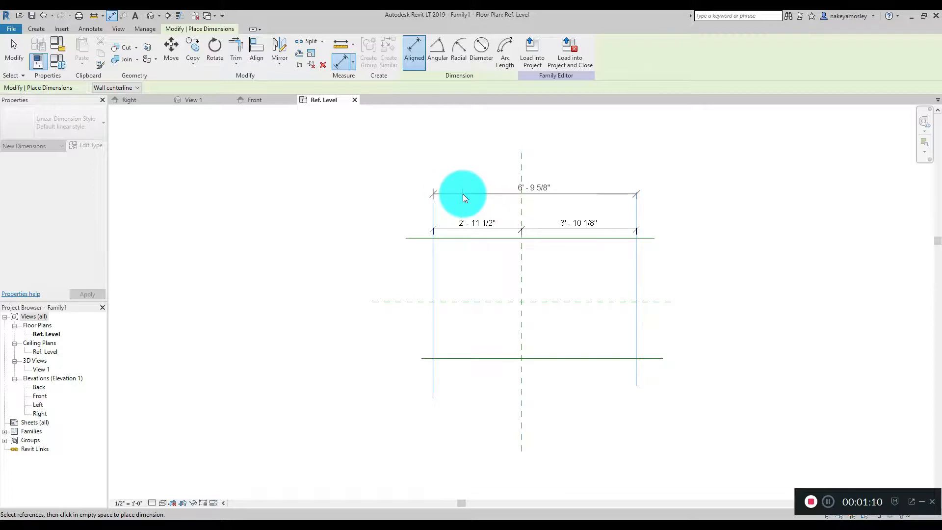
click(463, 194)
Add aligned dimensions between the horizontal reference lines: a chain through the centre plane and an overall depth, both on the left side
click(446, 358)
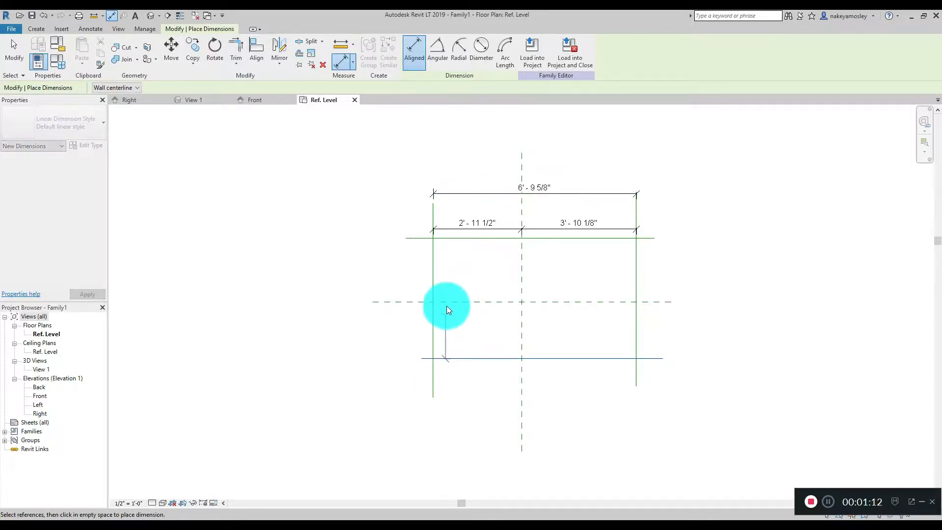
click(446, 302)
click(442, 238)
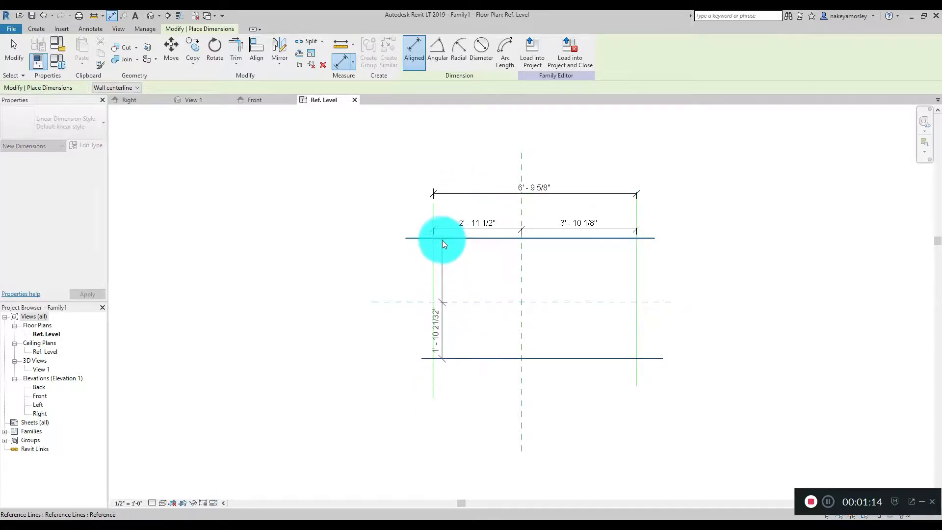
click(398, 275)
click(465, 358)
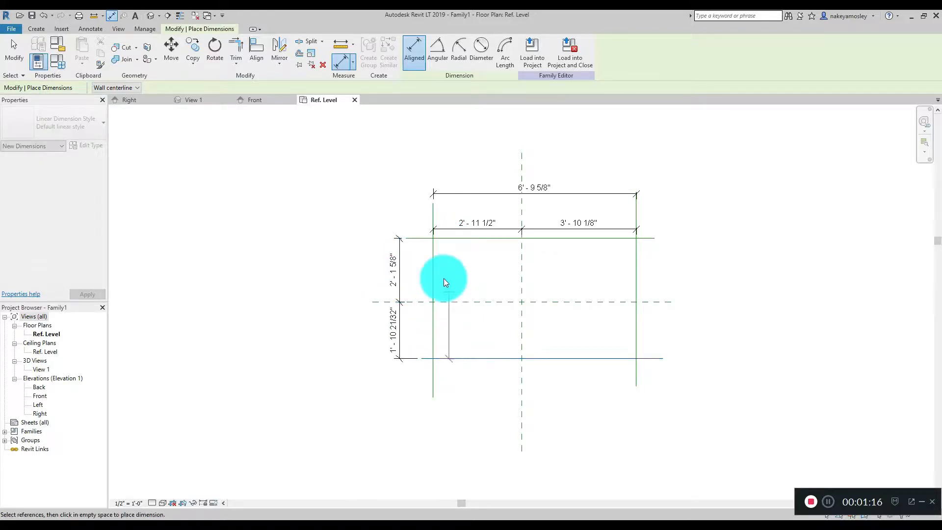
click(455, 239)
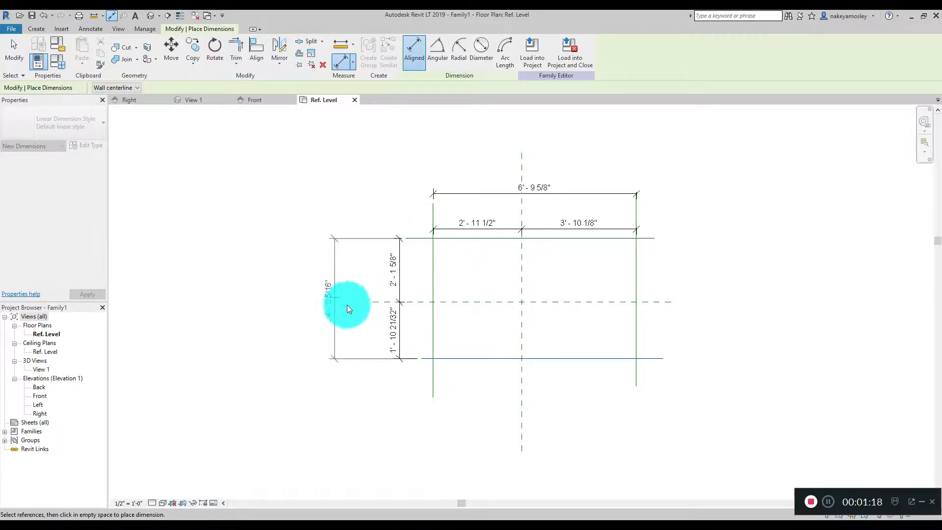
click(381, 330)
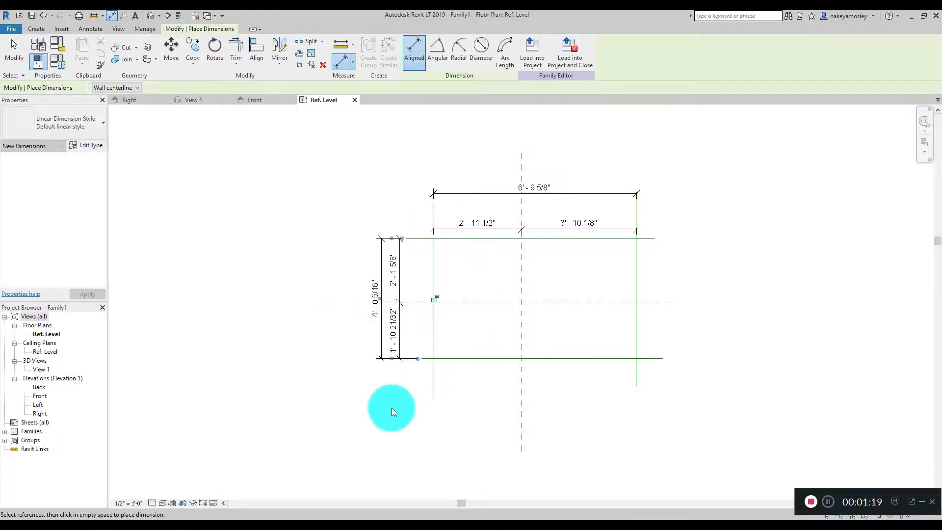
key(Escape)
key(Escape)
click(544, 231)
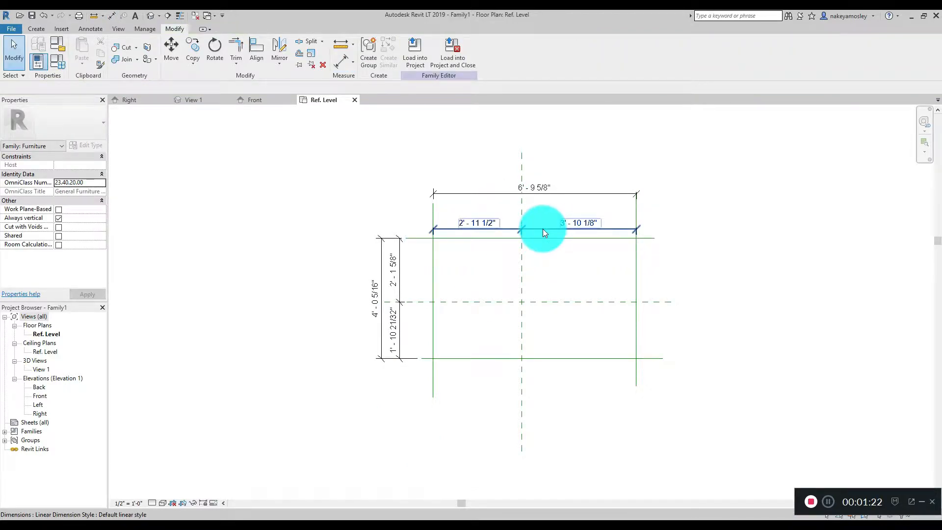
click(542, 228)
key(Escape)
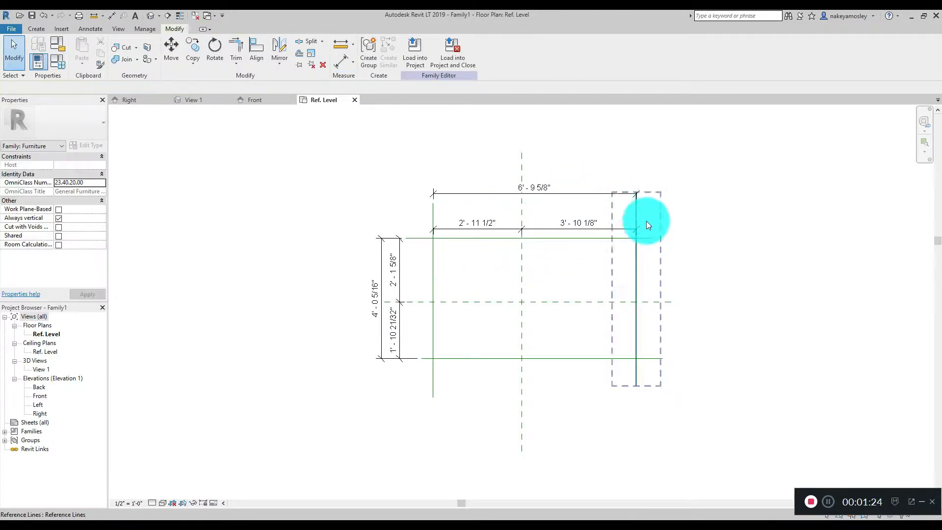
Set the right vertical reference line's distance from the centre plane to 18 inches
click(637, 297)
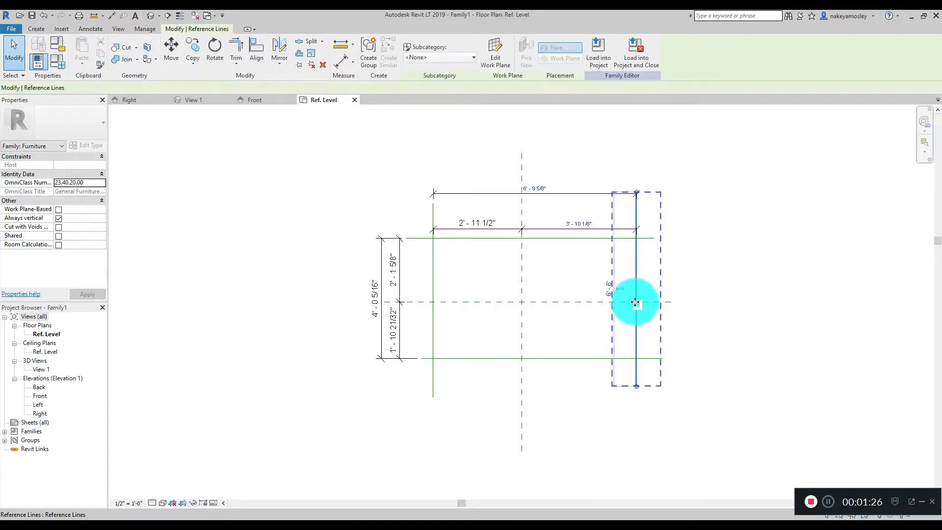
click(540, 188)
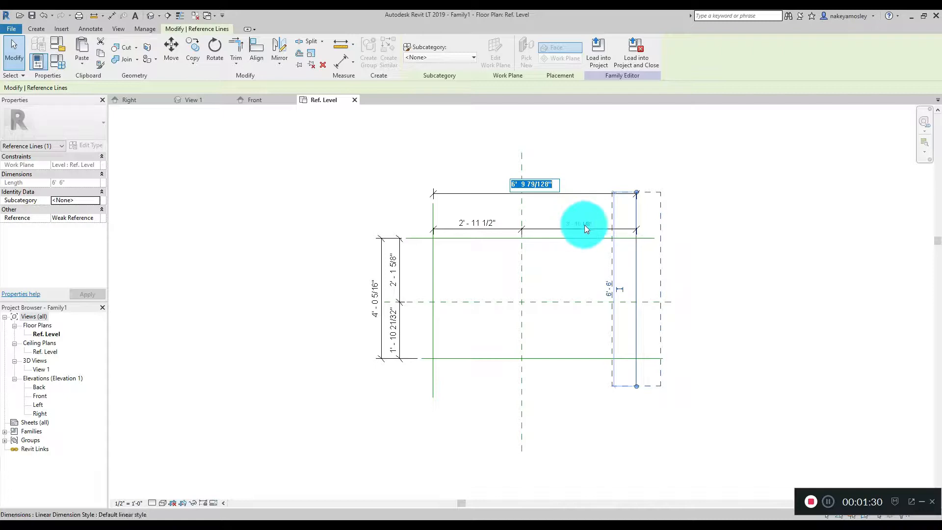
key(Escape)
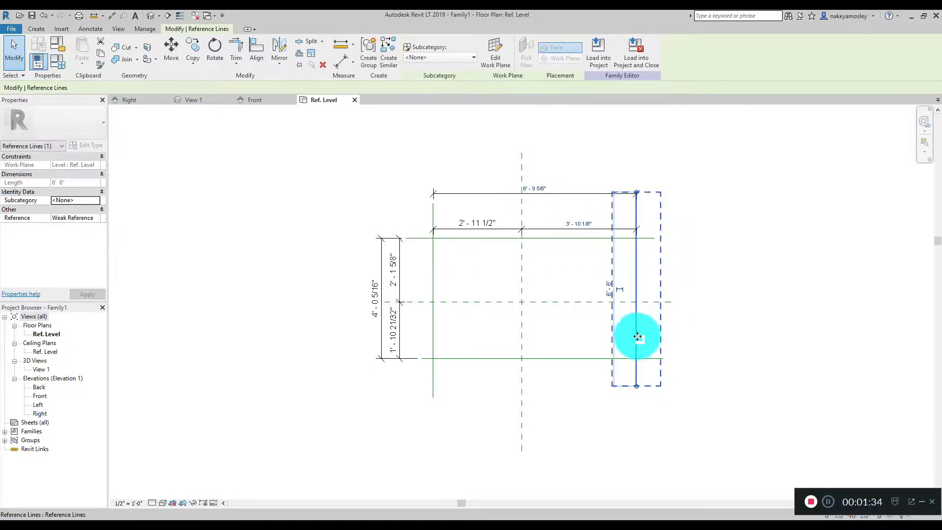
click(570, 224)
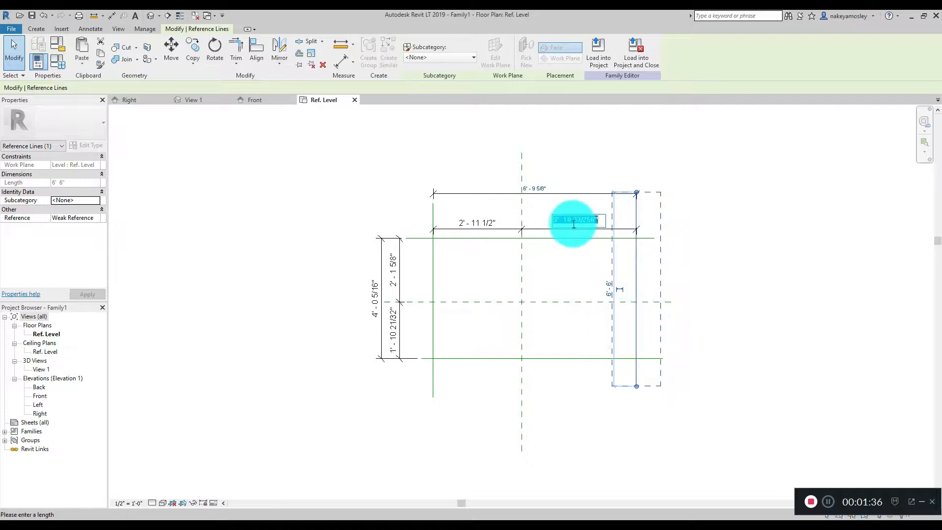
text(18)
key(Return)
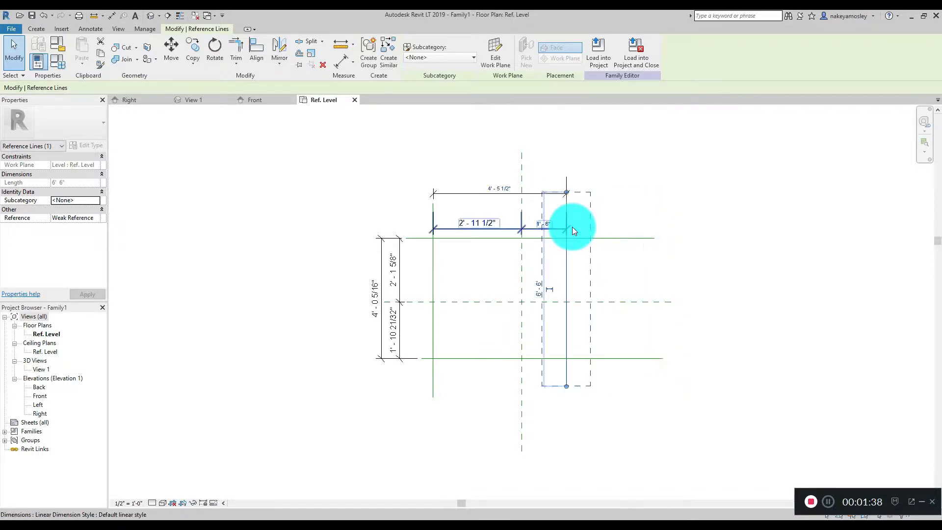
Set the left vertical reference line's distance from the centre plane to 18 inches
click(432, 268)
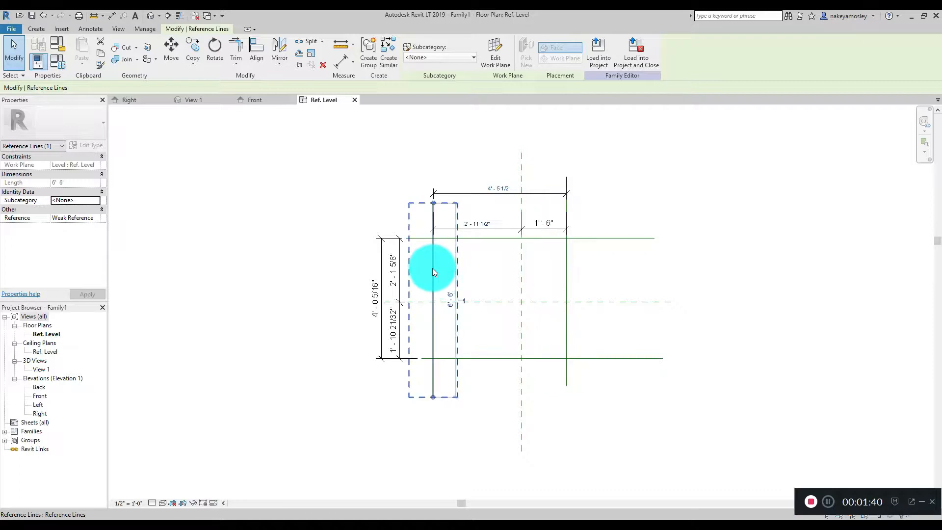
click(481, 224)
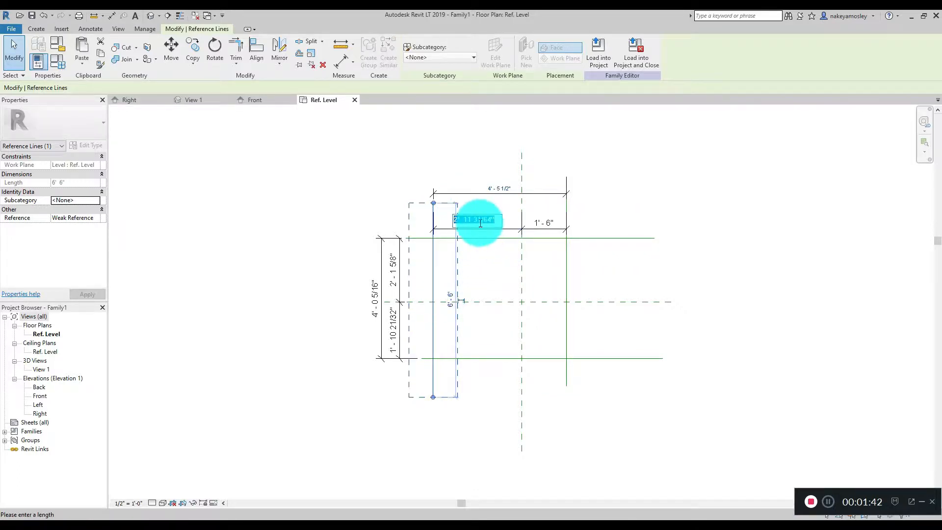
text(18)
key(Return)
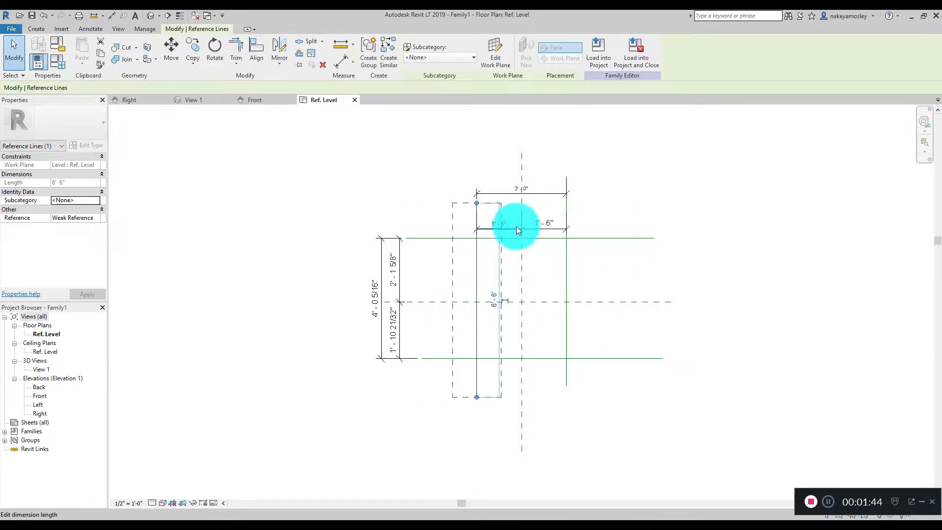
Apply the equality constraint to the chained width dimension between the vertical reference lines and the centre plane
click(542, 228)
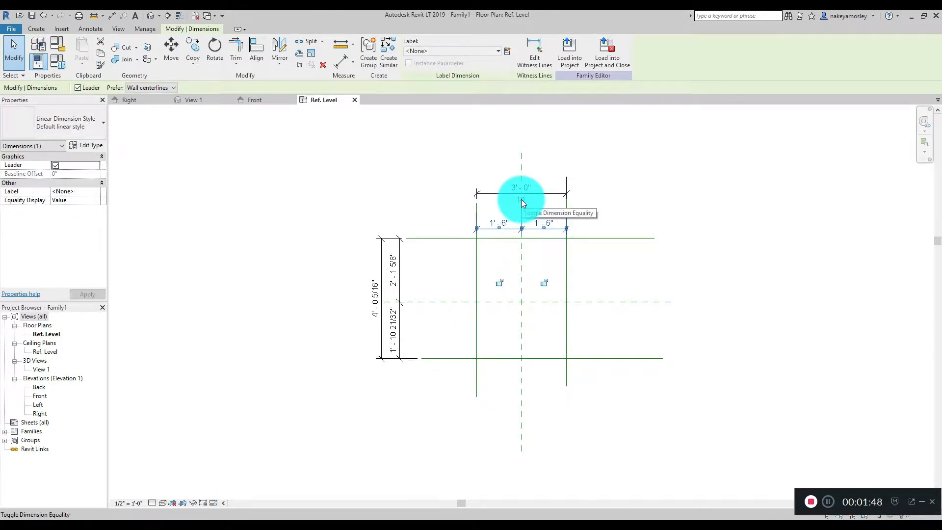
click(521, 199)
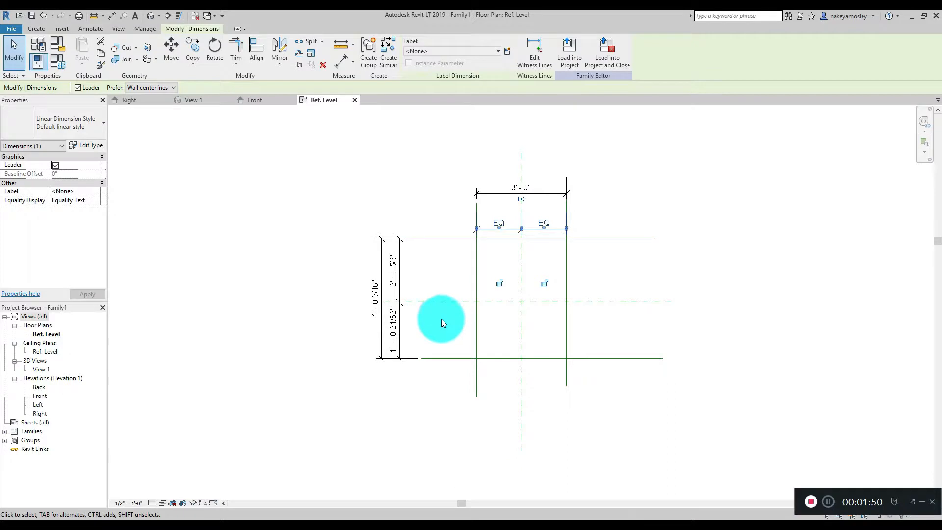
Set the upper horizontal reference line's distance from the centre plane to 12 inches
click(437, 238)
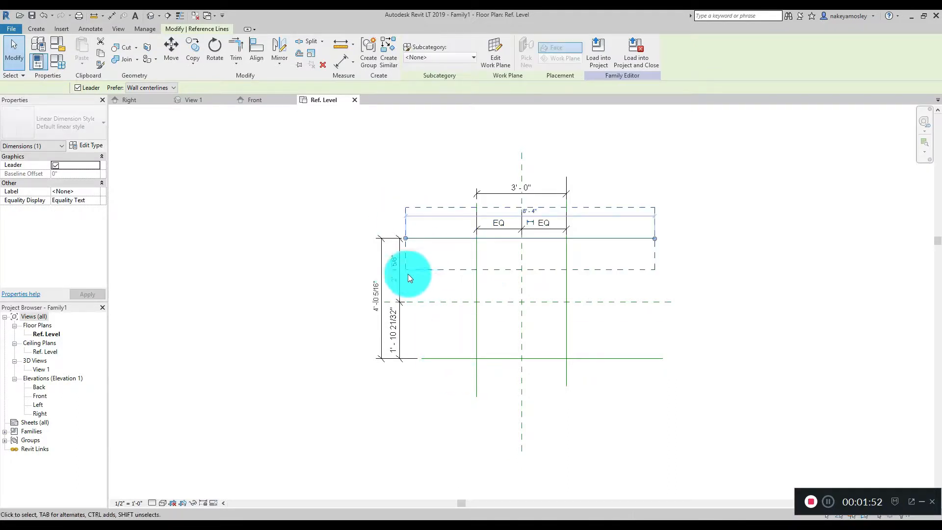
click(393, 271)
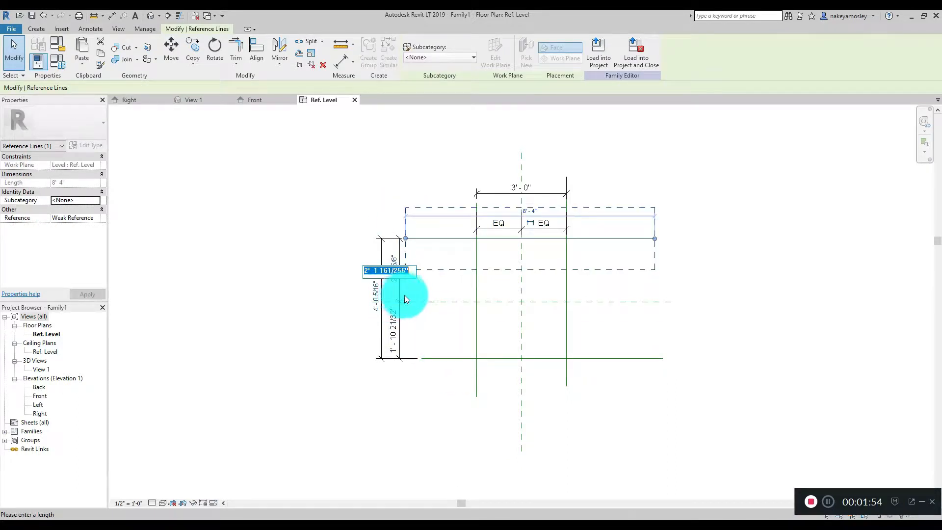
text(12)
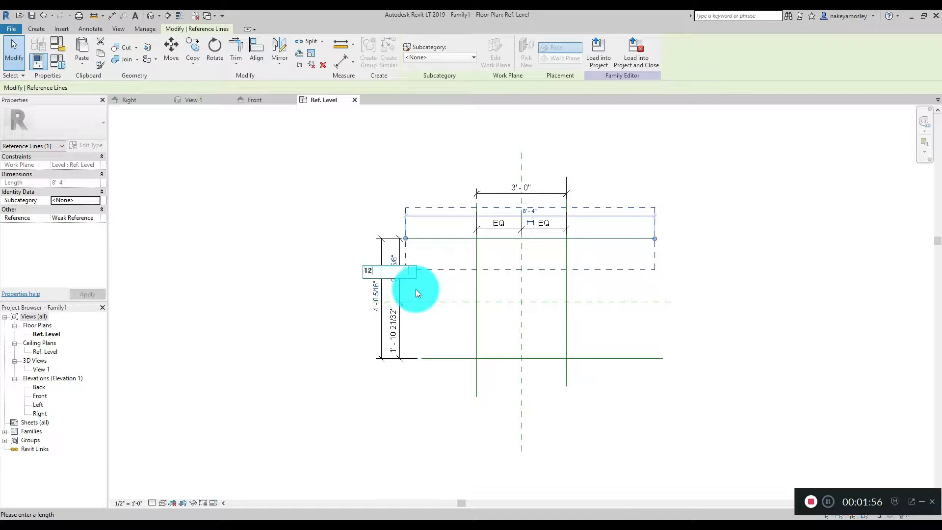
key(Return)
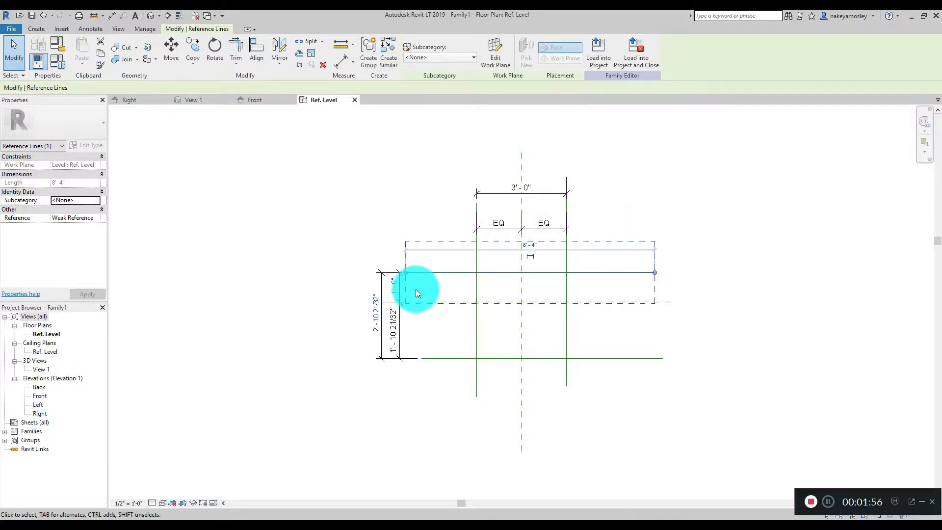
Set the lower horizontal reference line's distance from the centre plane to 12 inches
click(396, 339)
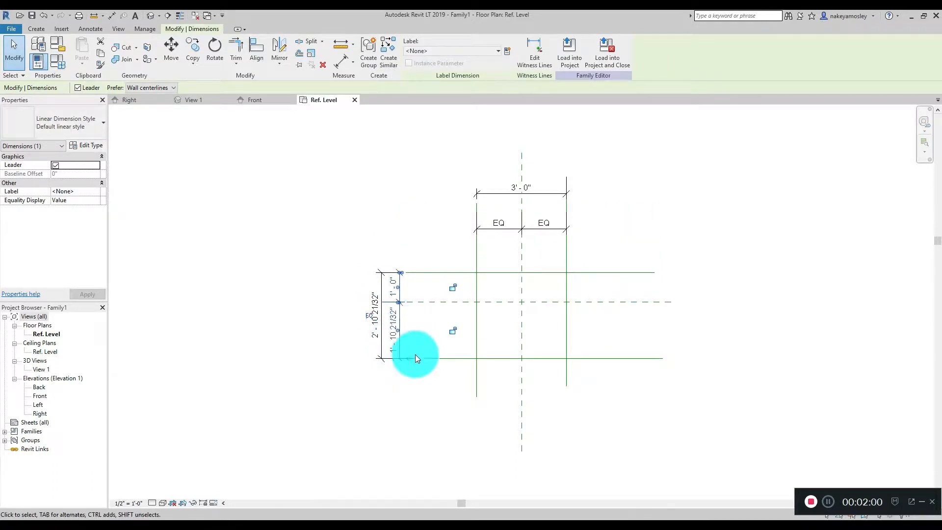
click(438, 359)
click(395, 334)
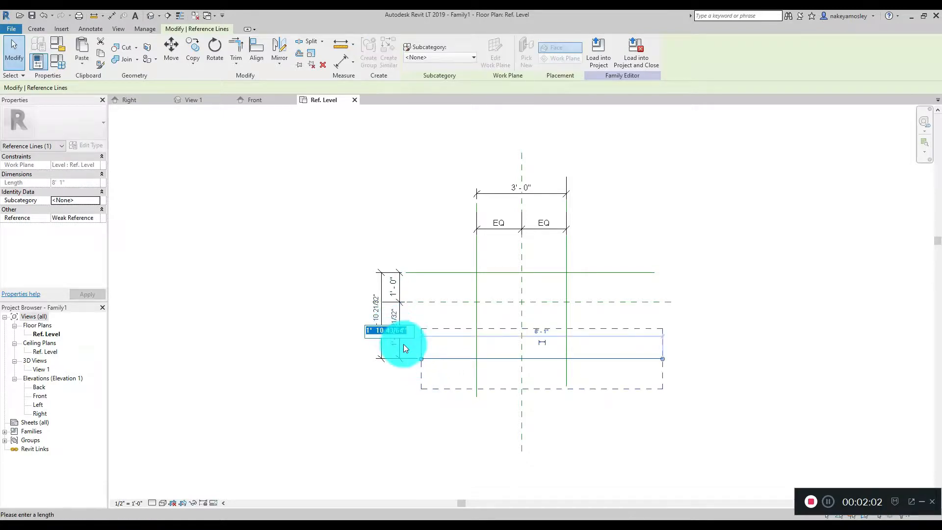
text(12")
key(Return)
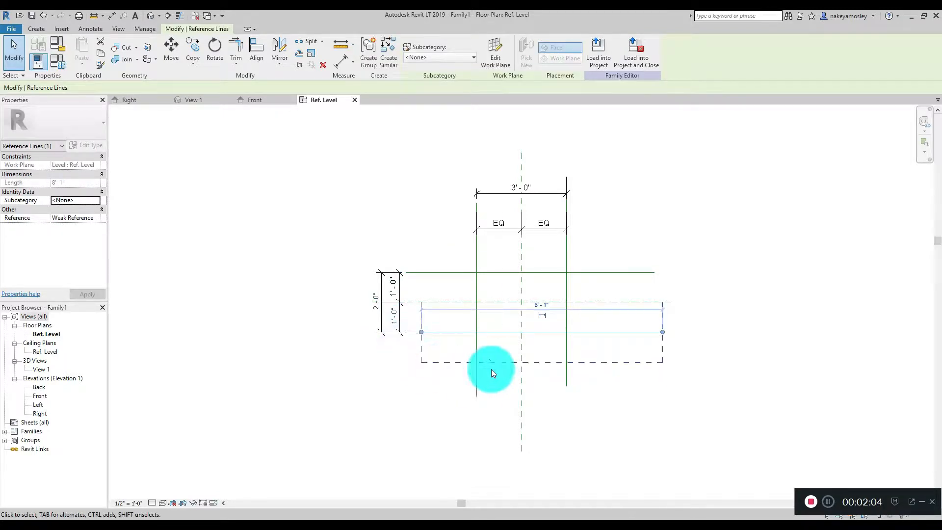
Apply the equality constraint to the chained depth dimension between the horizontal reference lines and the centre plane
click(401, 314)
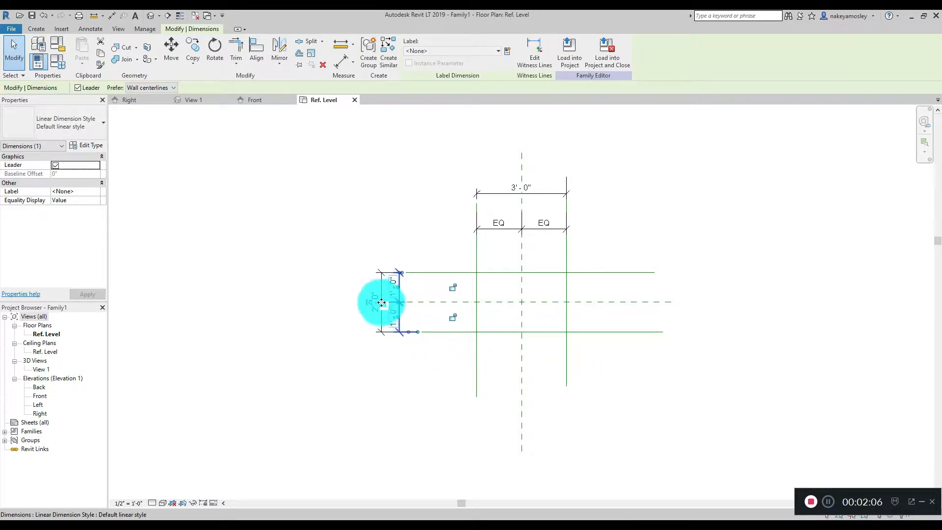
click(369, 303)
click(457, 415)
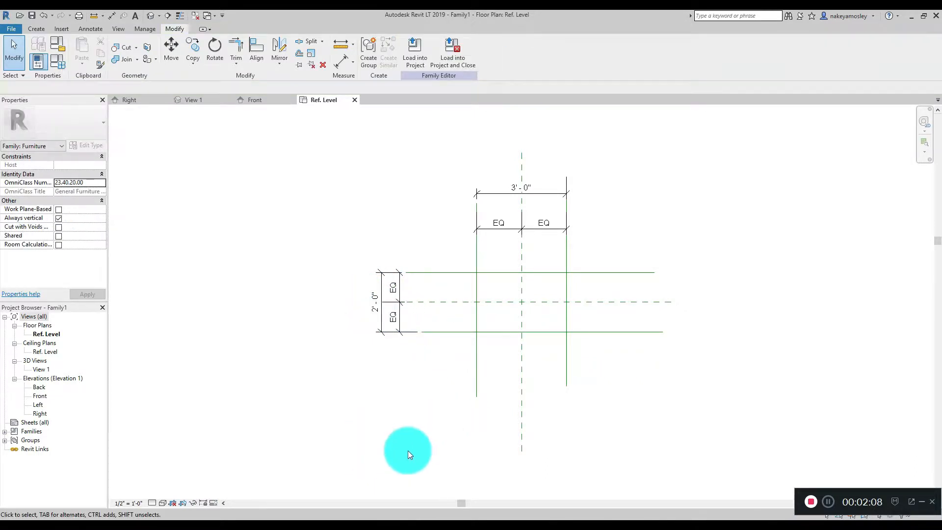
Open the Front elevation view and show the area around Ref. Level and the centre plane
scroll(672, 205, up, 1)
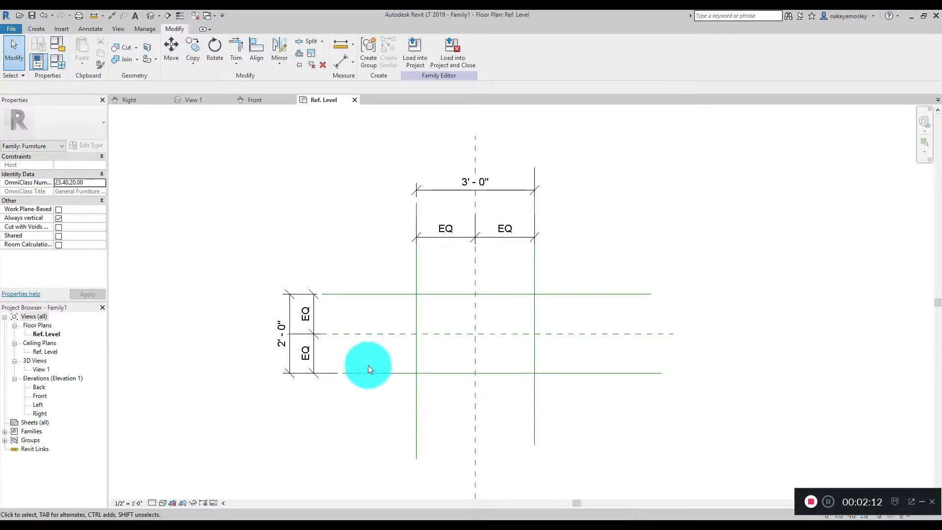
click(38, 396)
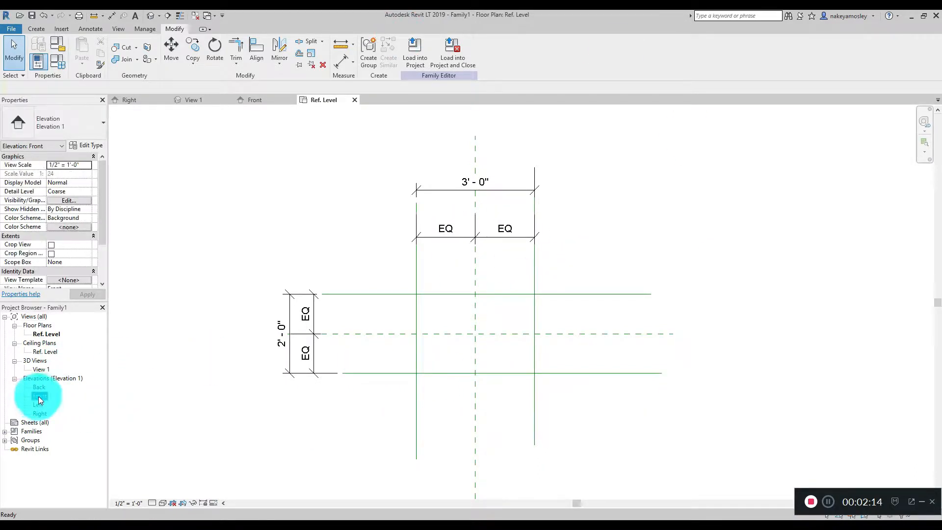
double_click(45, 396)
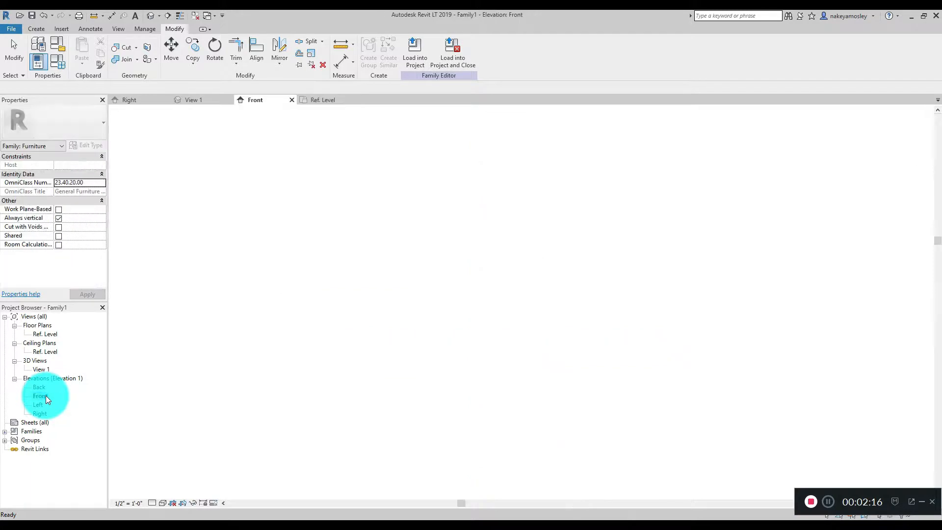
scroll(497, 369, up, 2)
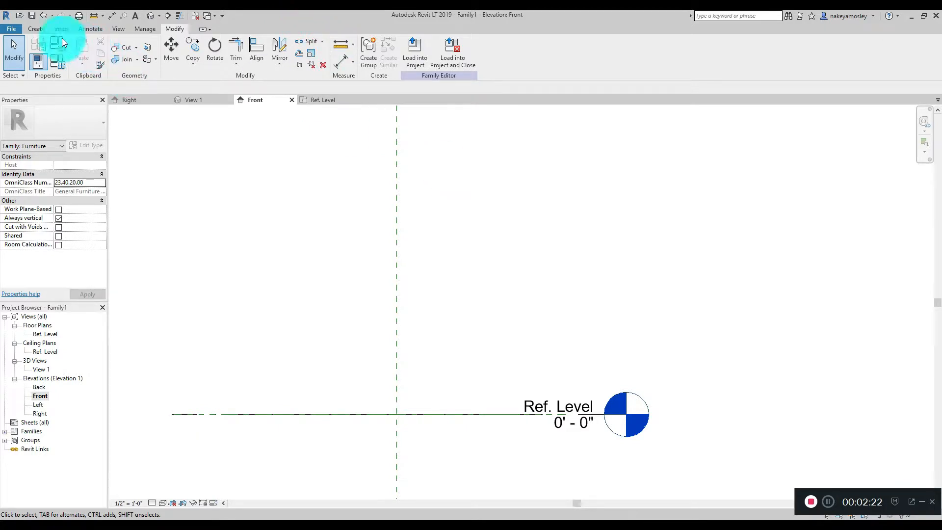
Draw a horizontal reference line about 4'-3" long across the centre plane, about 1'-7" above Ref. Level
click(34, 28)
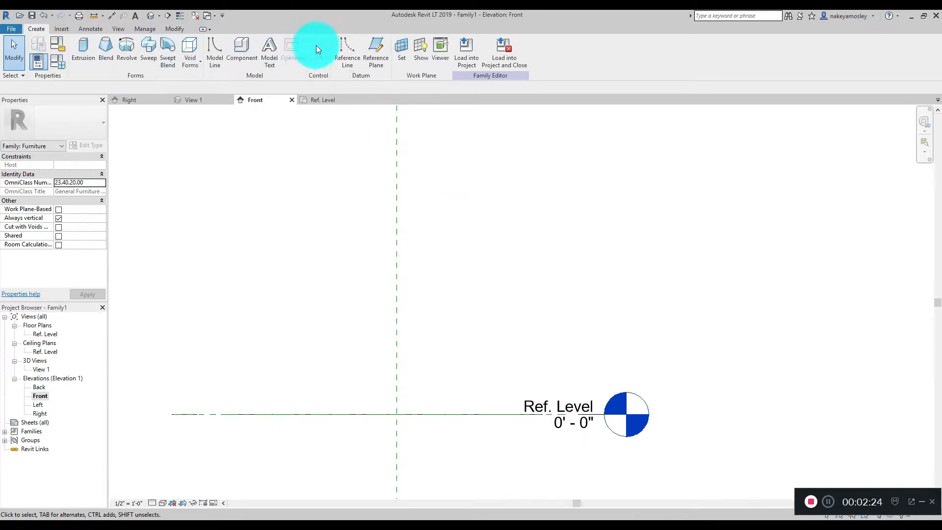
click(346, 55)
click(424, 344)
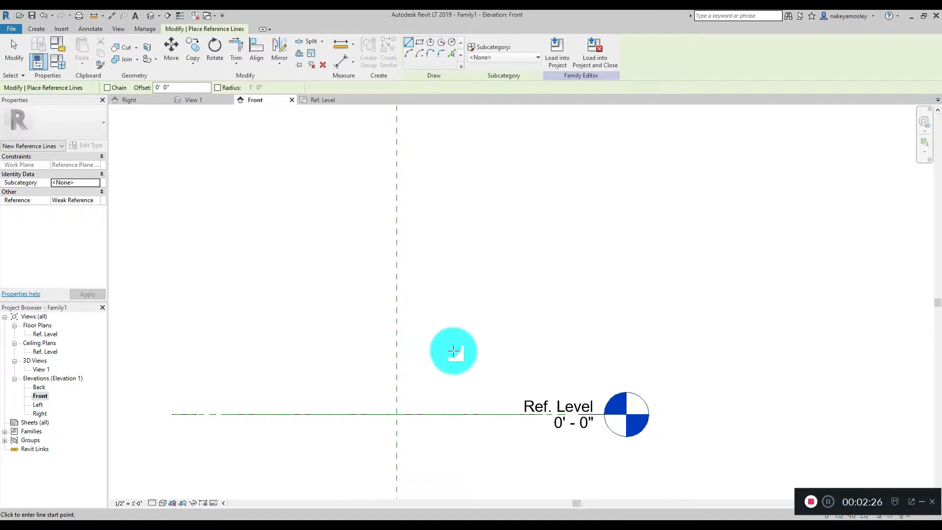
click(473, 345)
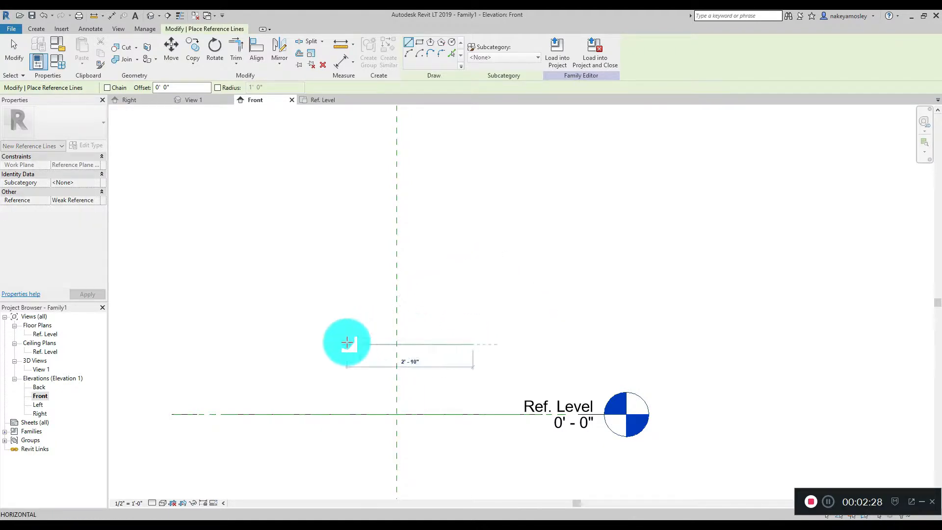
click(285, 345)
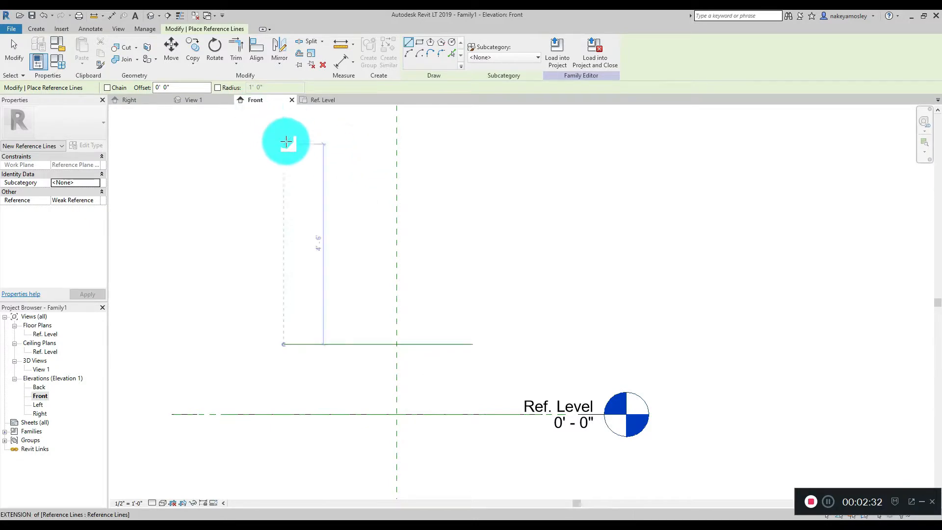
Offset a copy of the horizontal reference line 1.25" downward
click(299, 54)
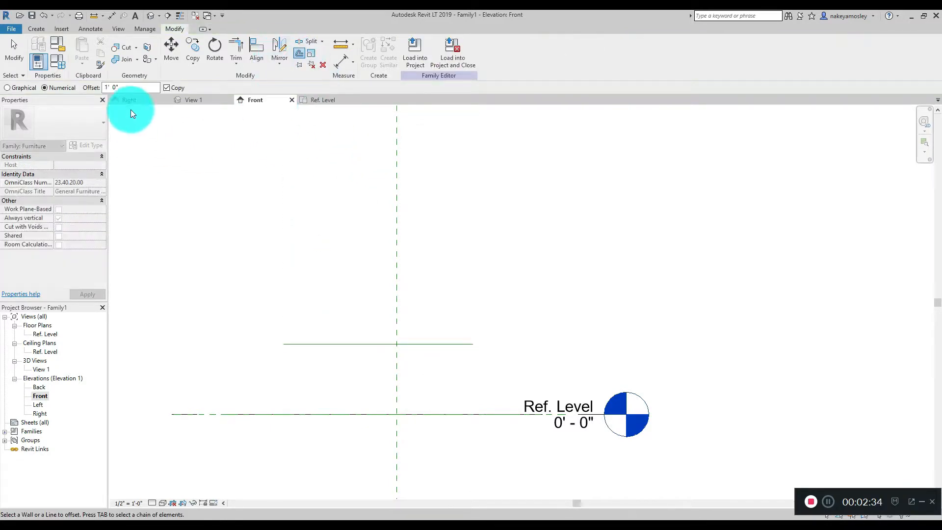
drag(133, 90, 105, 92)
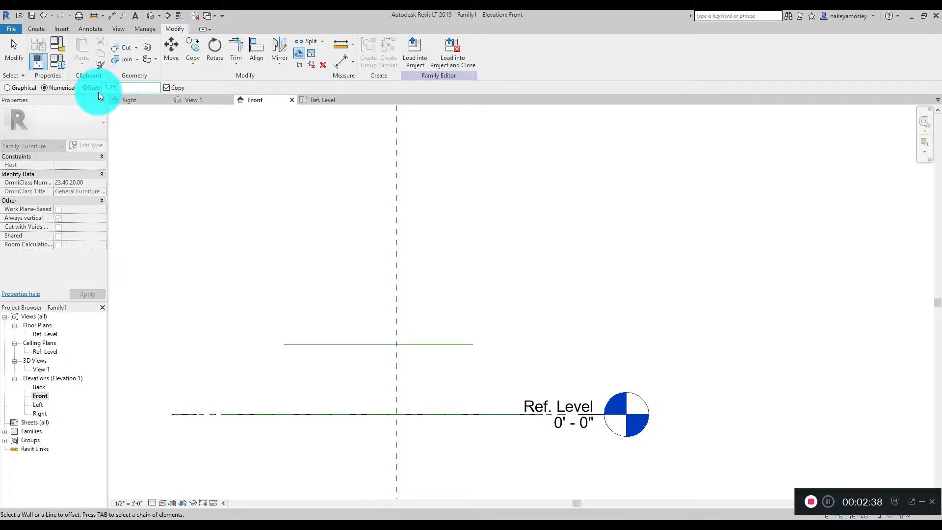
click(450, 348)
key(Escape)
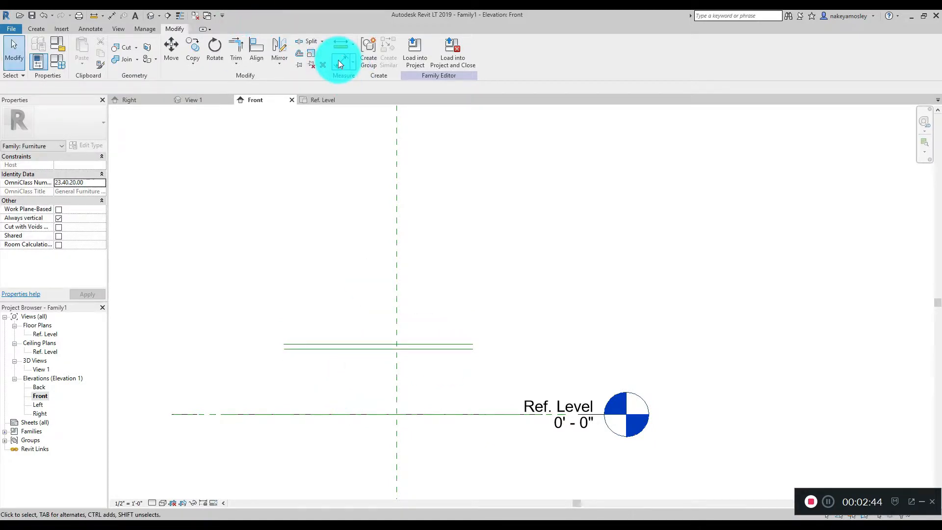
Add aligned dimensions from Ref. Level to the upper reference line and between the two closely spaced reference lines
click(340, 62)
click(308, 419)
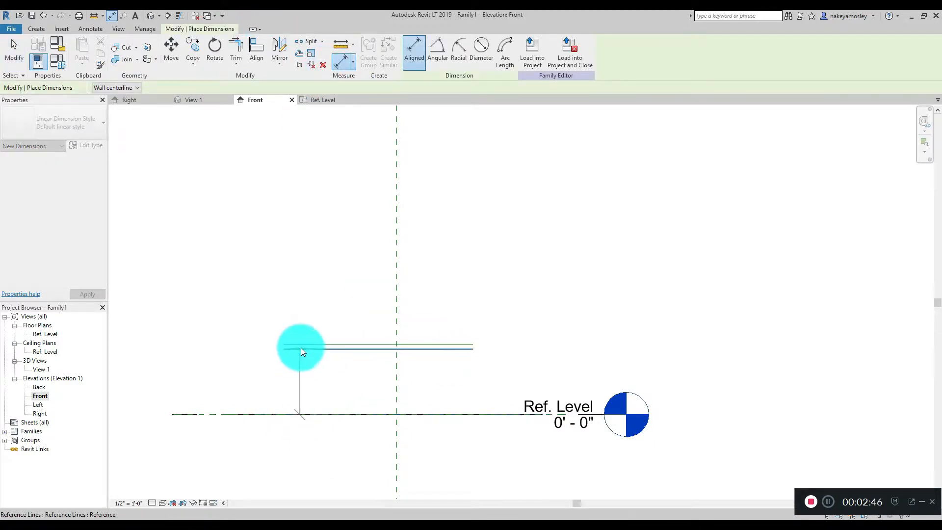
click(263, 349)
click(305, 345)
click(304, 354)
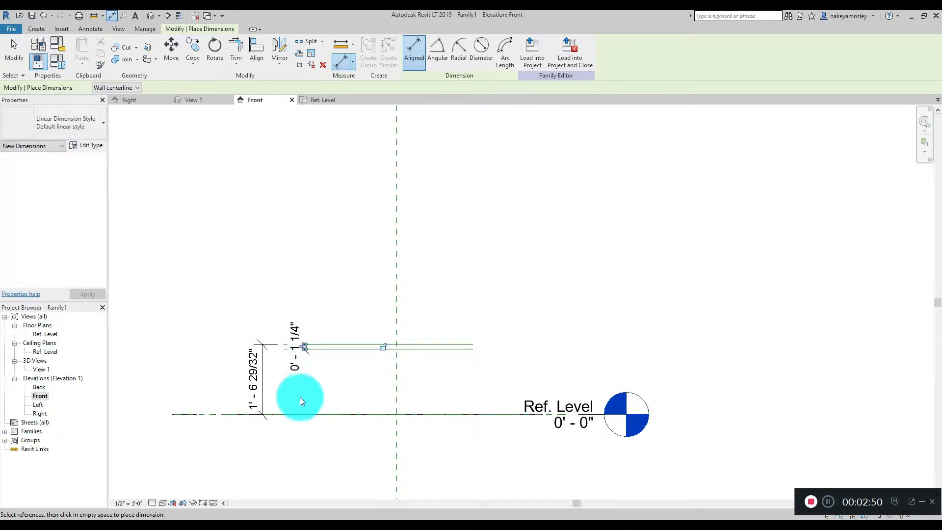
scroll(285, 364, up, 1)
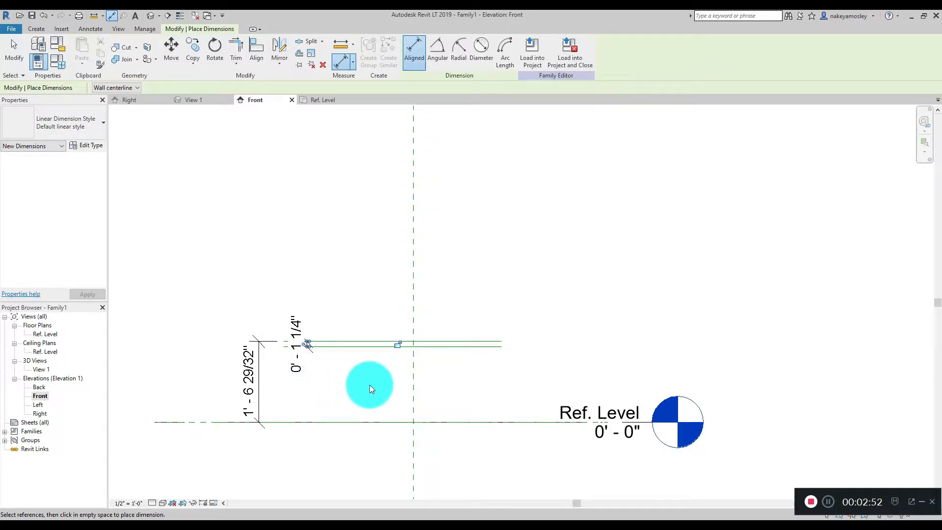
key(Escape)
key(Escape)
Set the upper reference line's height above Ref. Level to 2 feet
scroll(279, 386, up, 1)
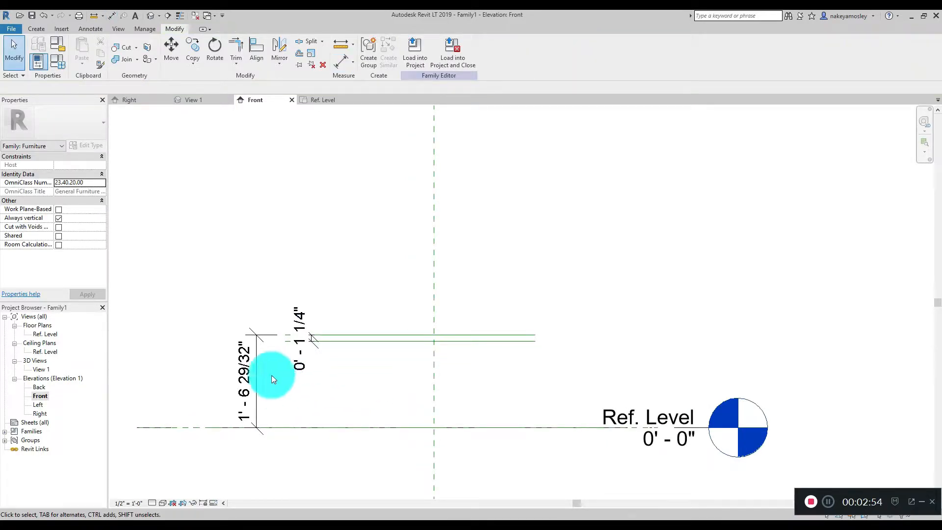
click(358, 337)
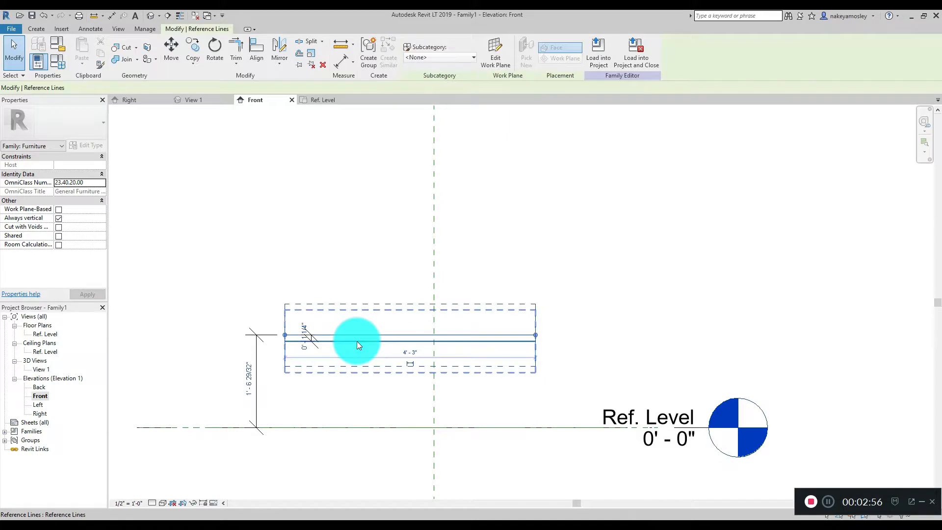
click(252, 381)
text(2)
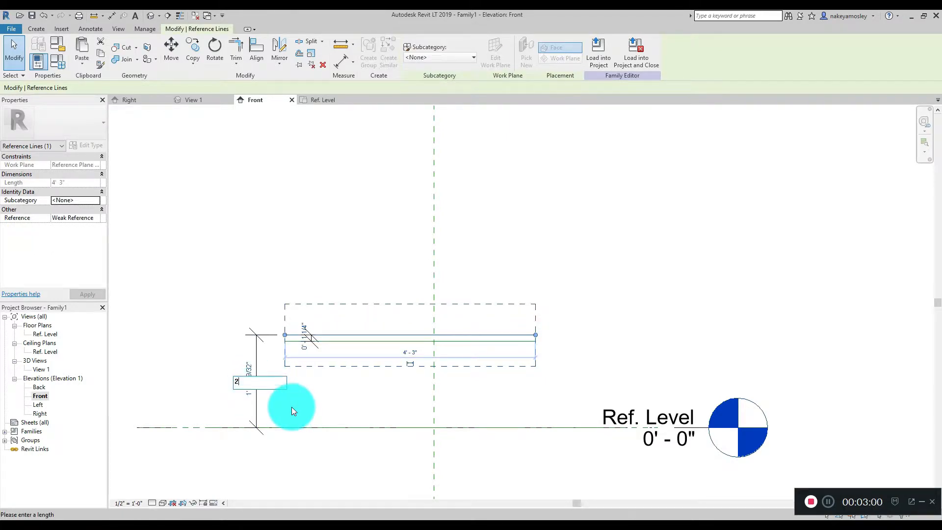
text(')
key(Return)
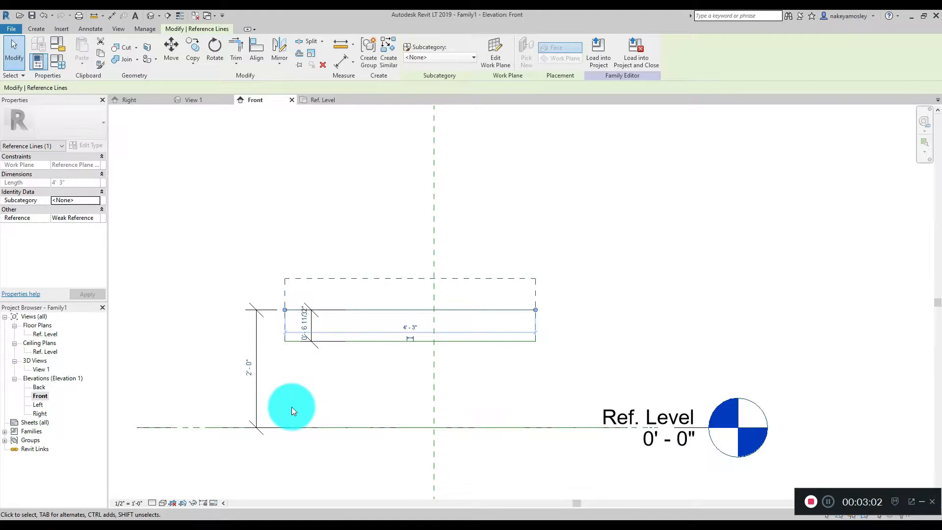
Set the lower reference line's distance below the upper one to 1.25"
click(367, 350)
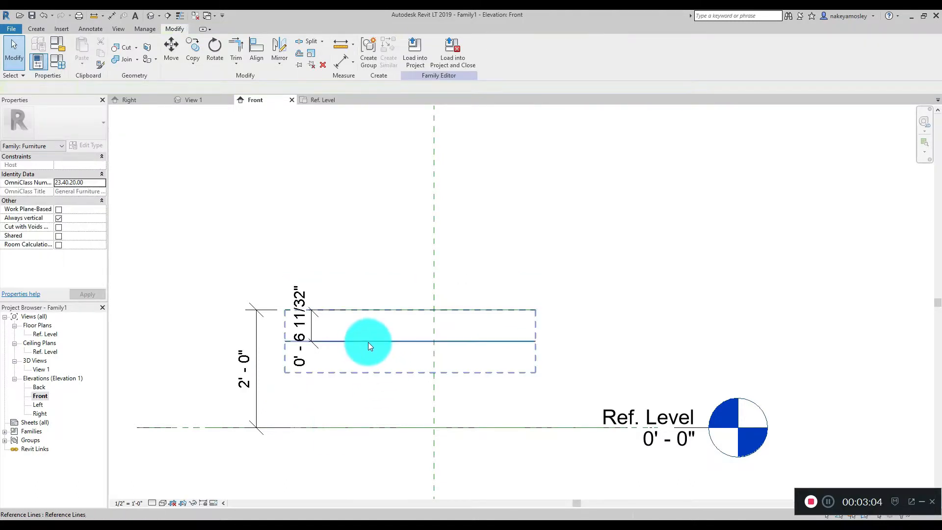
click(313, 341)
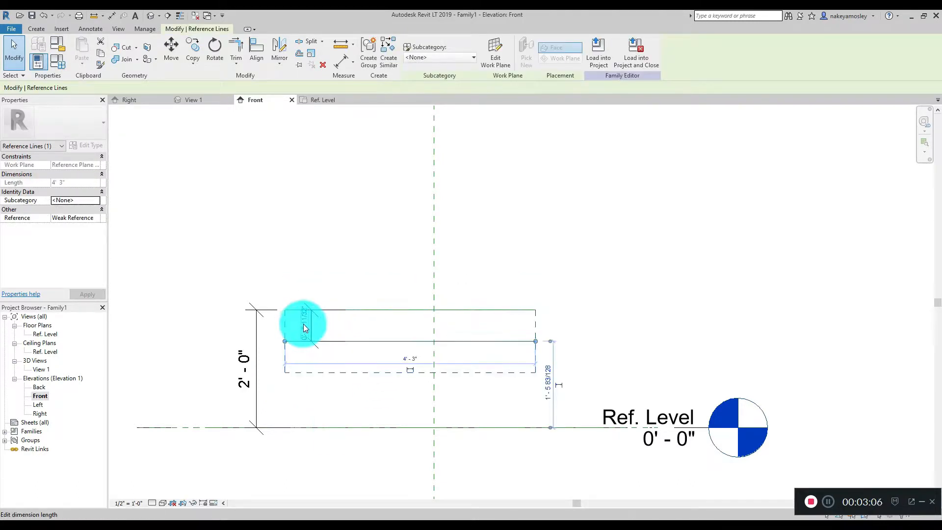
click(314, 337)
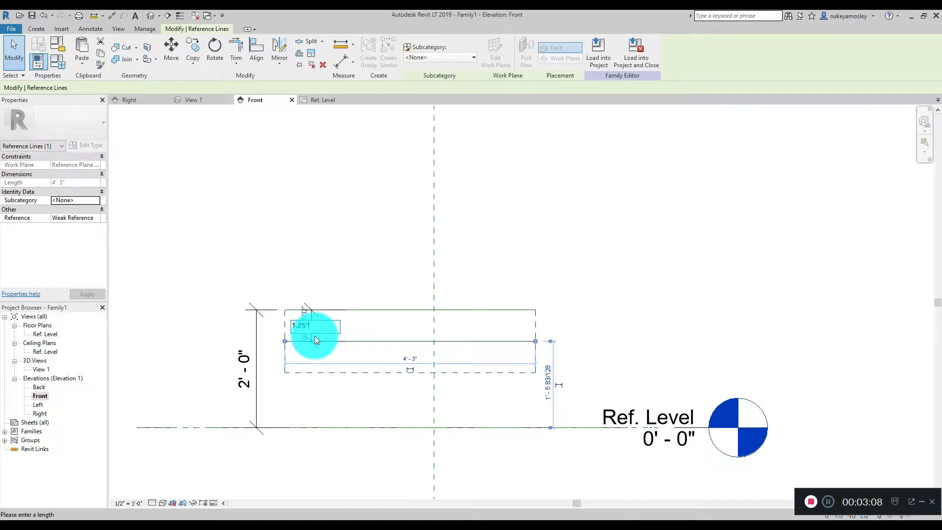
key(Return)
click(344, 395)
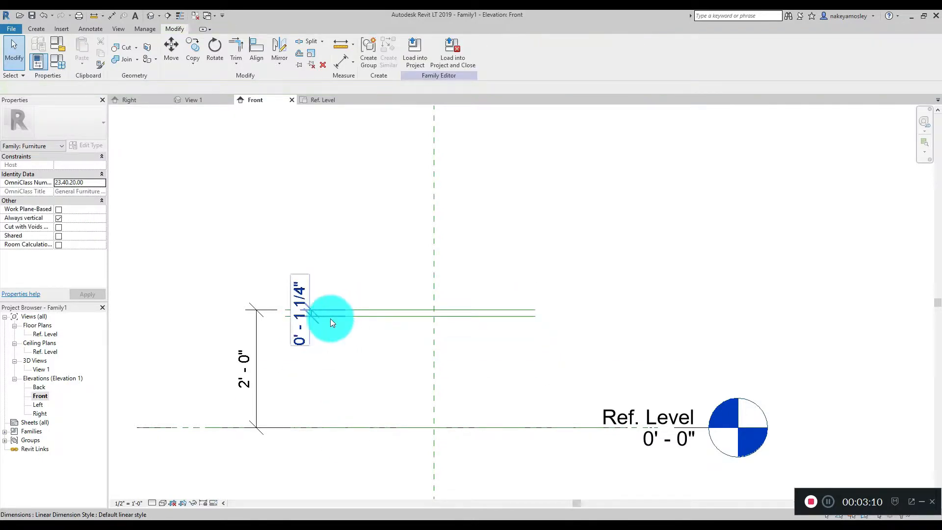
Label the 2' dimension above Ref. Level with a new family type parameter named Height
scroll(388, 374, down, 1)
scroll(363, 363, up, 2)
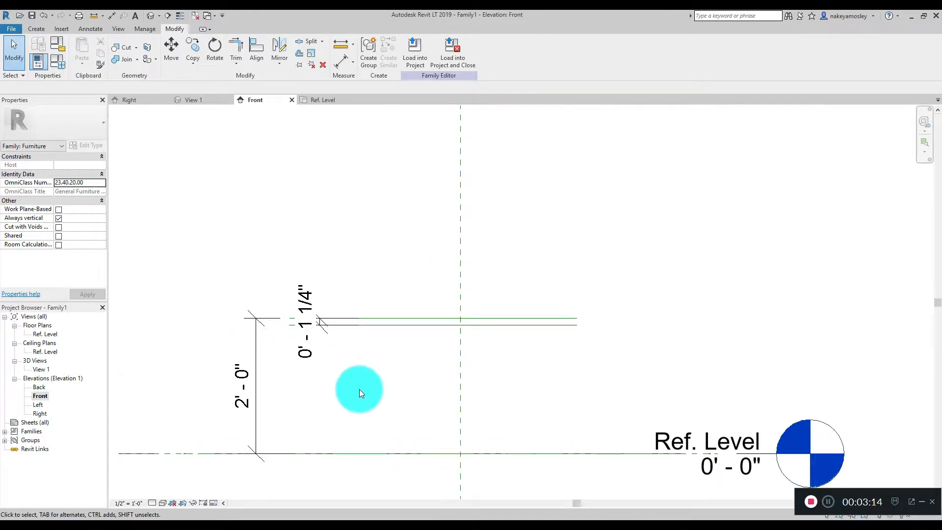
click(257, 416)
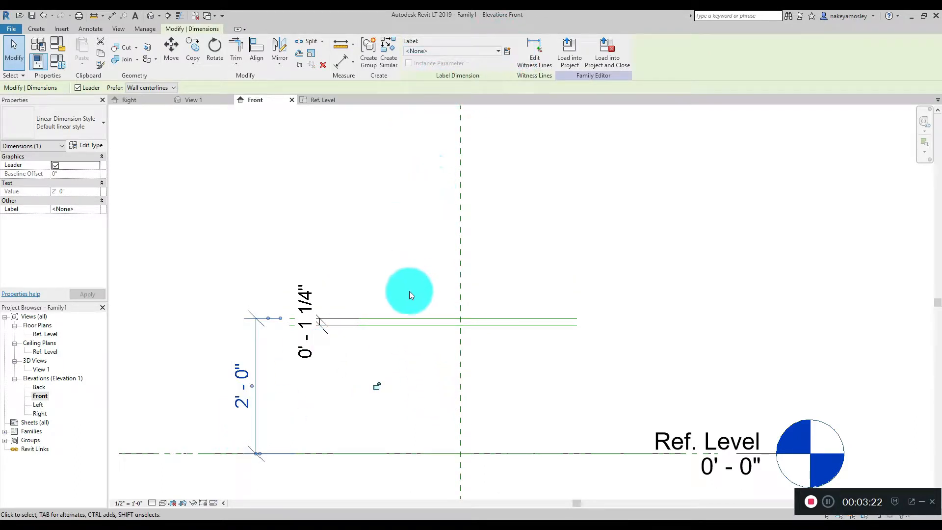
click(506, 58)
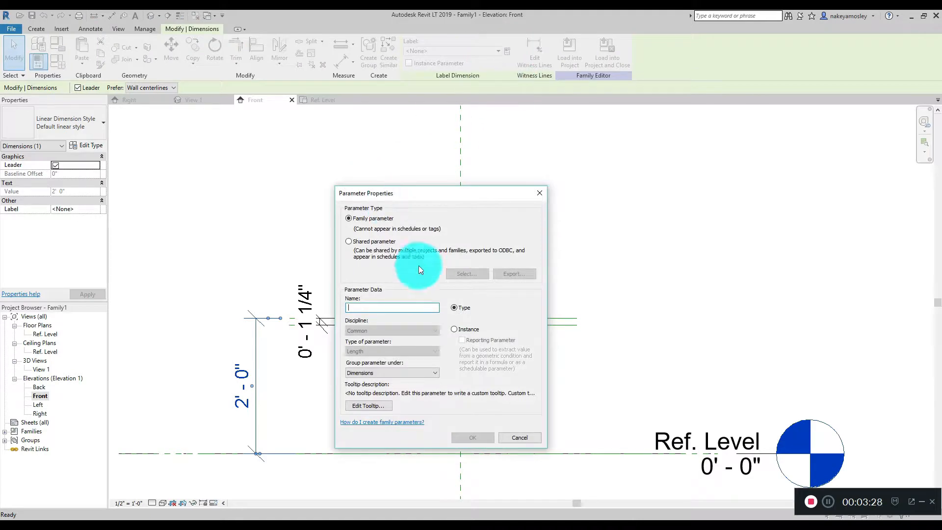
text(Height)
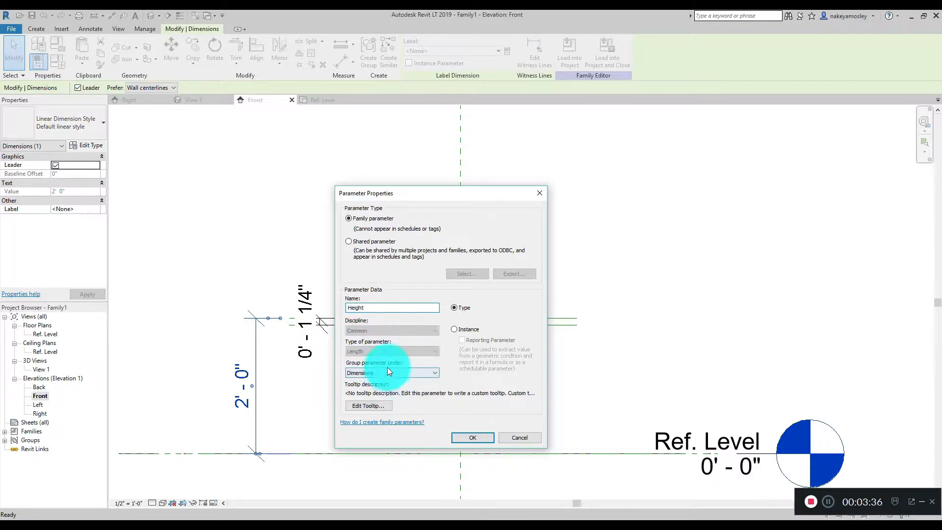
click(485, 438)
click(412, 478)
Label the 1 1/4" dimension between the two closely spaced reference lines with a new family type parameter named Thickness
click(302, 297)
click(507, 51)
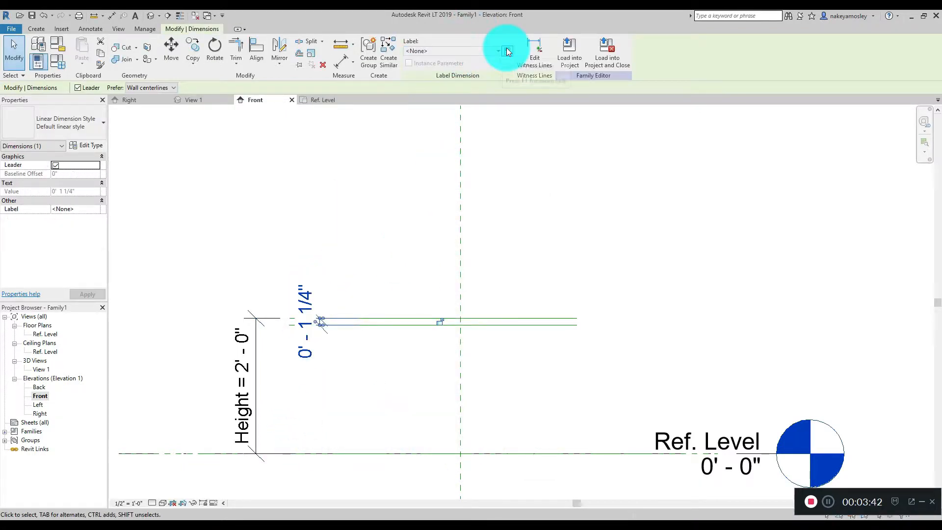
click(410, 308)
text(Tha)
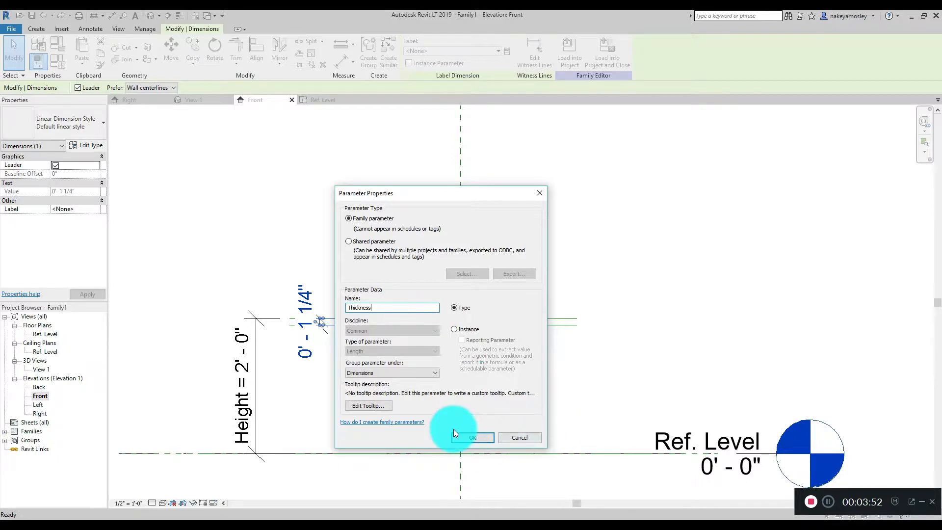
click(468, 437)
click(396, 367)
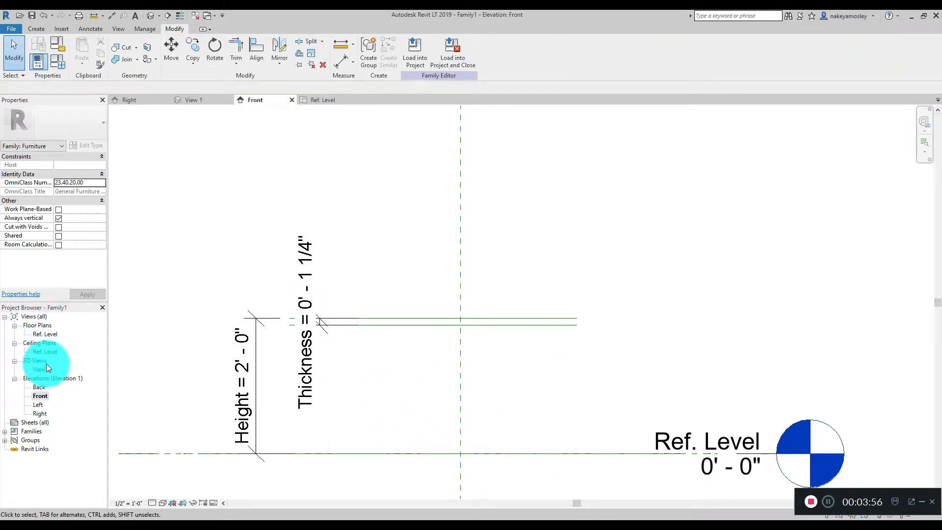
In the Ref. Level floor plan, label the overall 3' horizontal dimension with a new family type parameter named Length
double_click(45, 334)
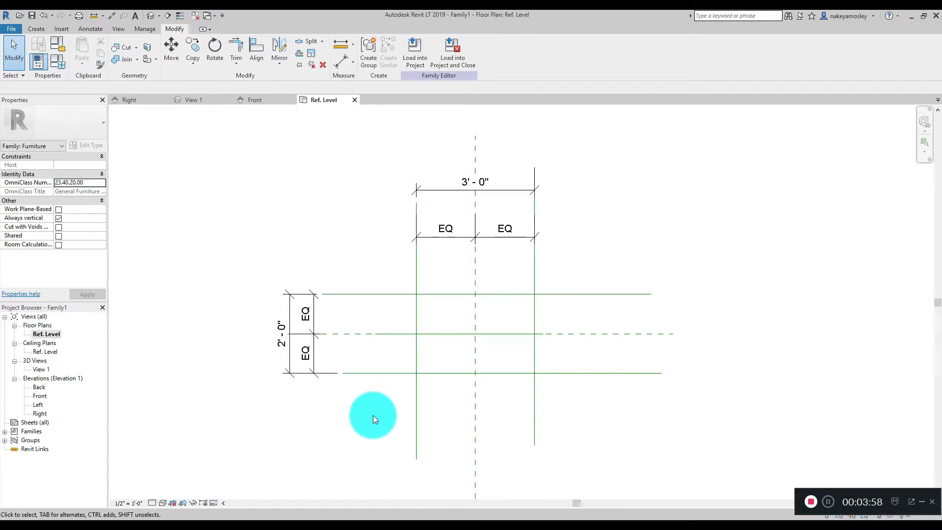
click(513, 188)
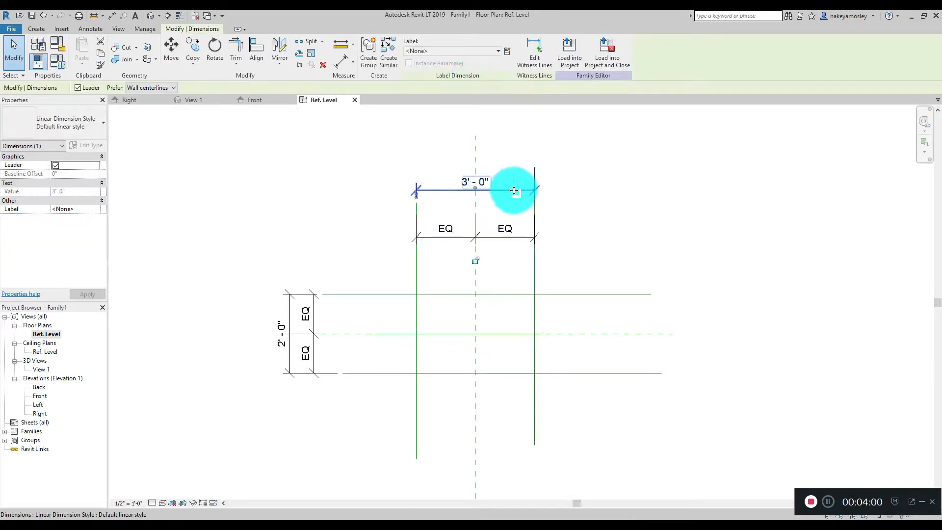
click(506, 55)
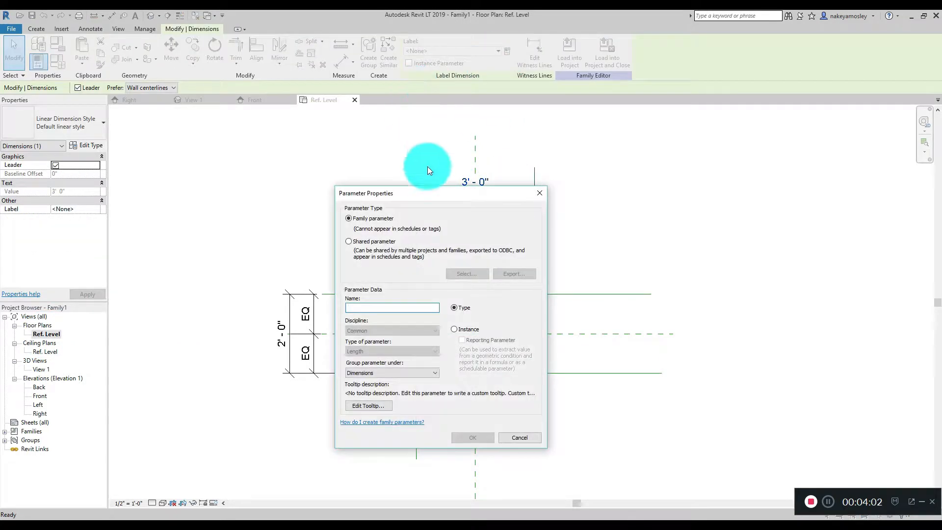
drag(434, 195, 586, 196)
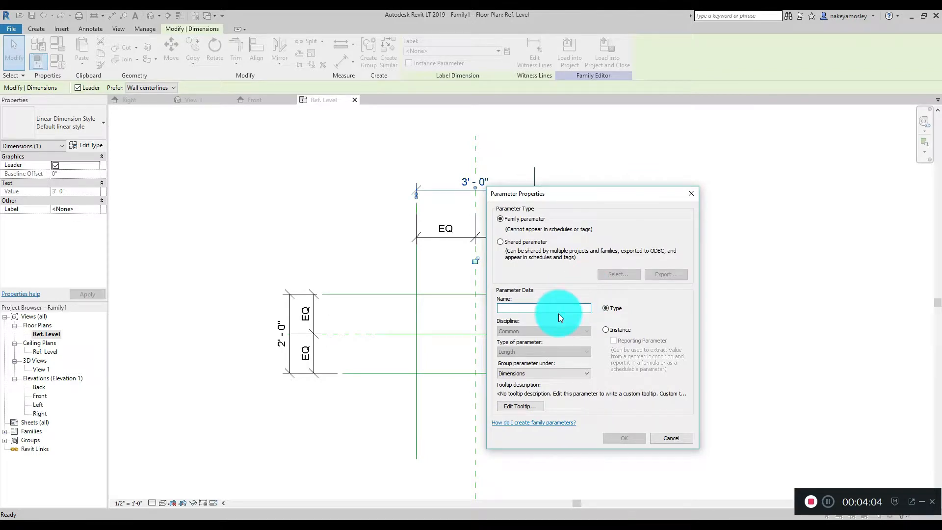
text(Length)
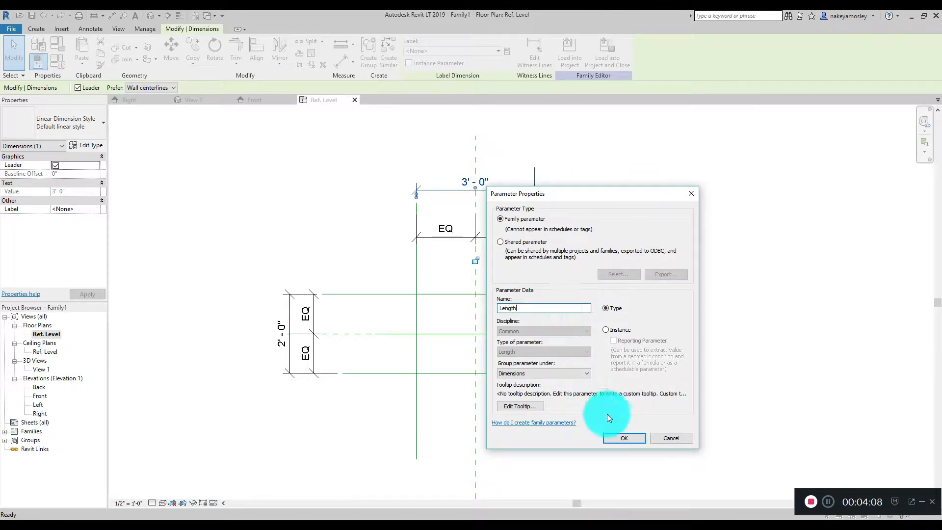
click(620, 438)
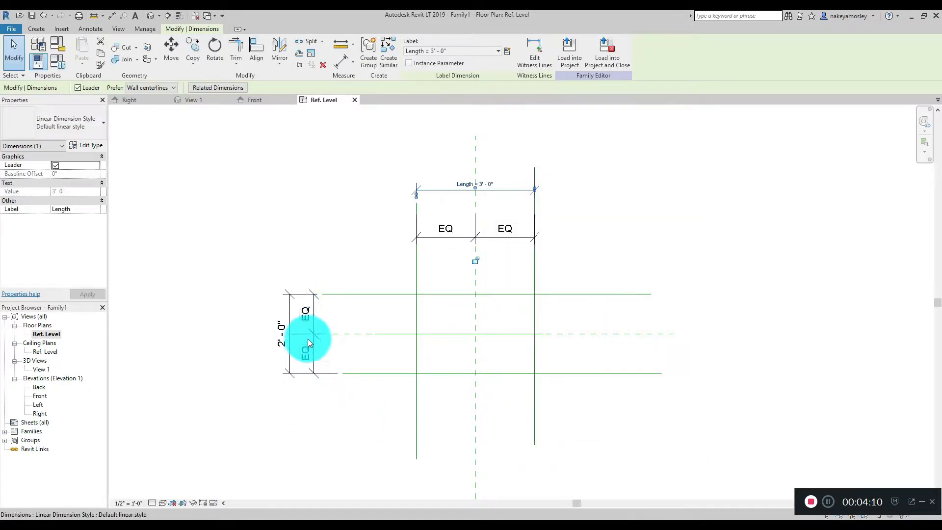
Label the overall 2' vertical dimension in plan with a new family type parameter named Width
click(293, 308)
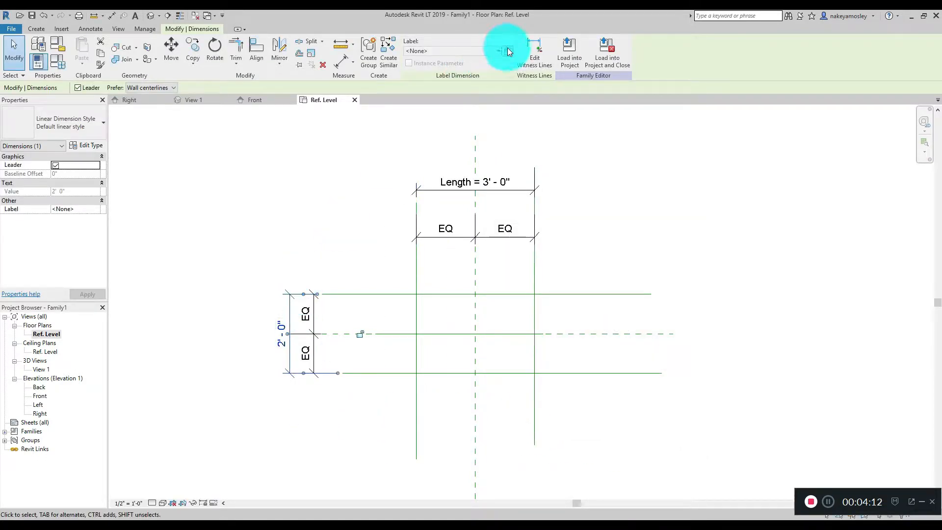
click(507, 51)
text(Width)
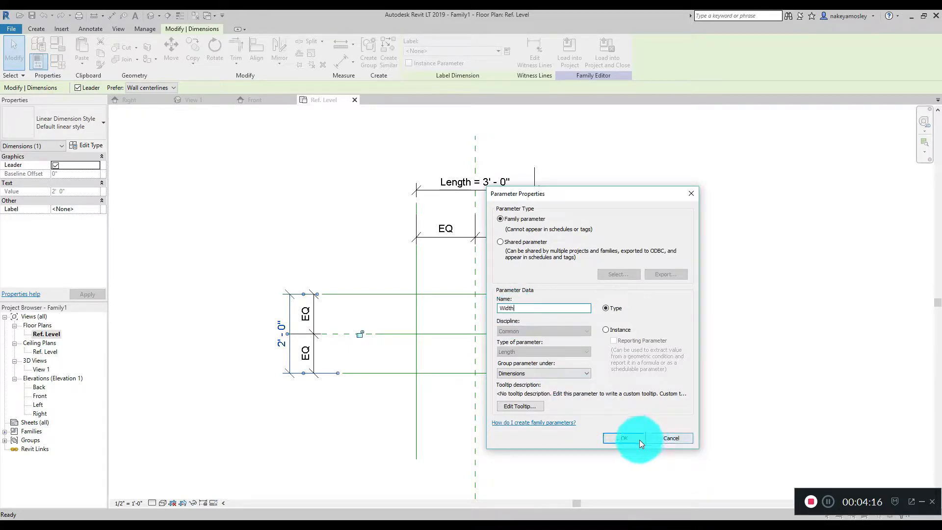
click(633, 438)
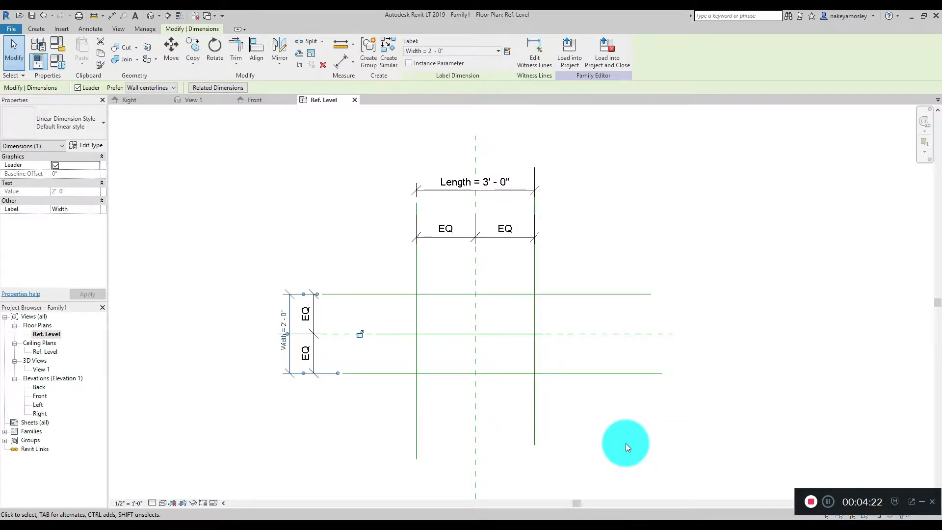
Start a solid extrusion and sketch a 3' by 2' rectangle between the opposite intersections of the outer reference lines
scroll(355, 366, down, 1)
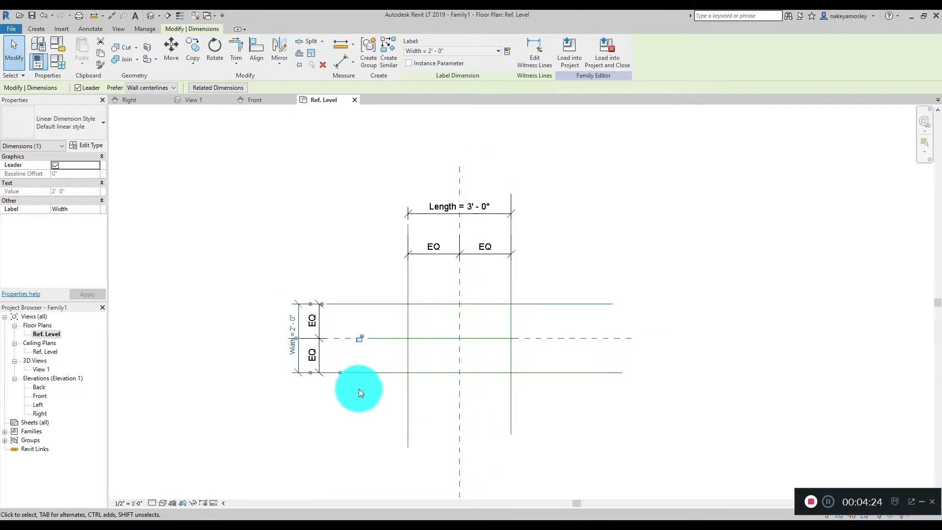
scroll(354, 398, up, 2)
scroll(344, 343, down, 1)
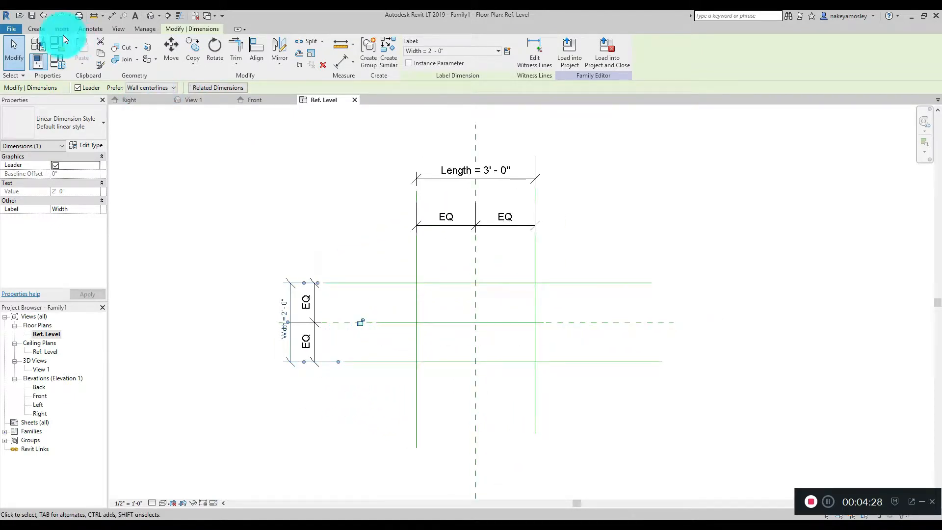
click(46, 29)
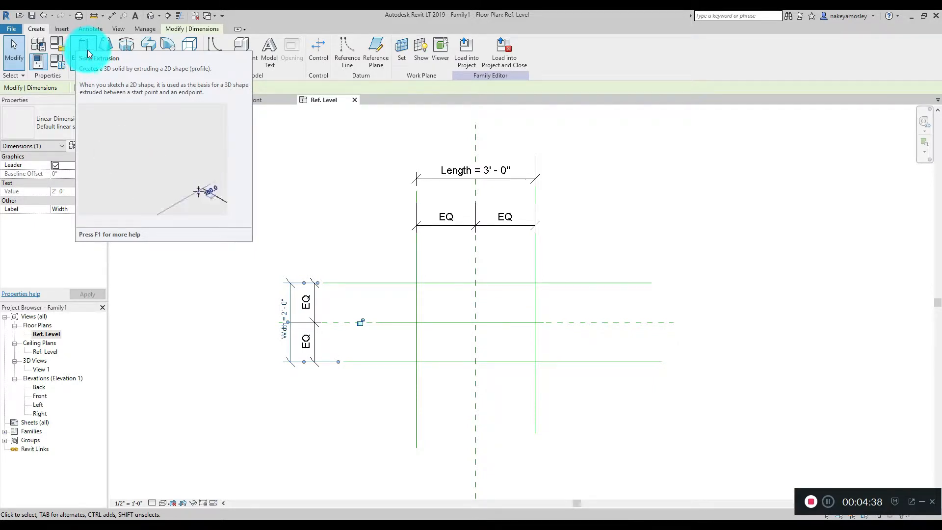
click(79, 45)
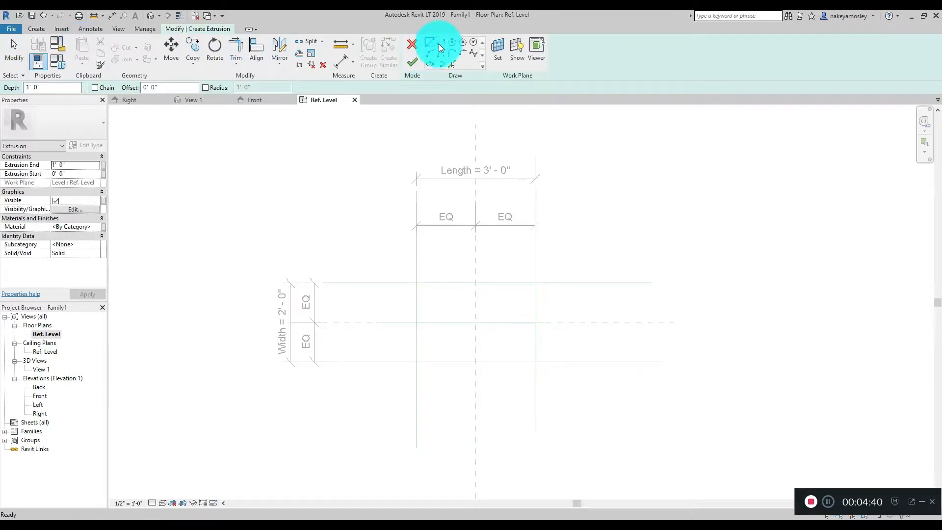
click(442, 42)
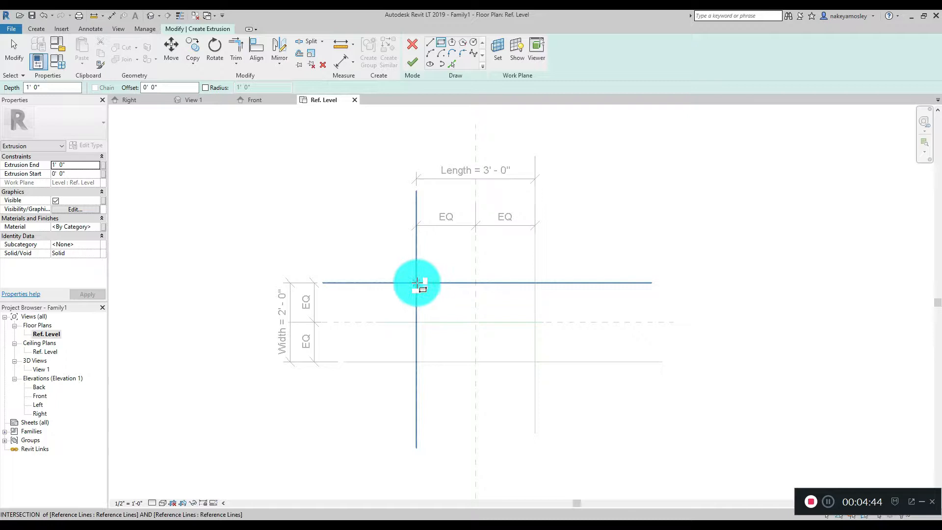
click(417, 283)
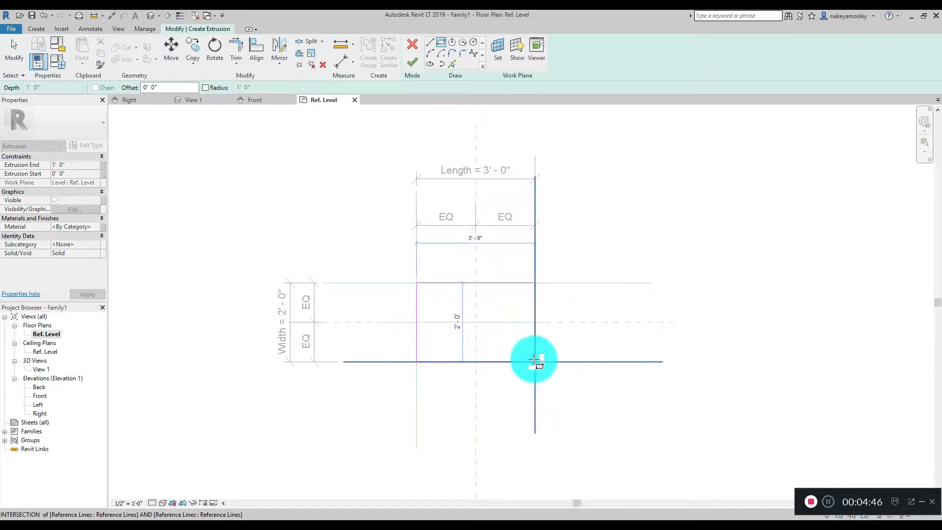
click(535, 362)
Lock all four sides of the rectangular profile to the reference lines they align with
click(517, 347)
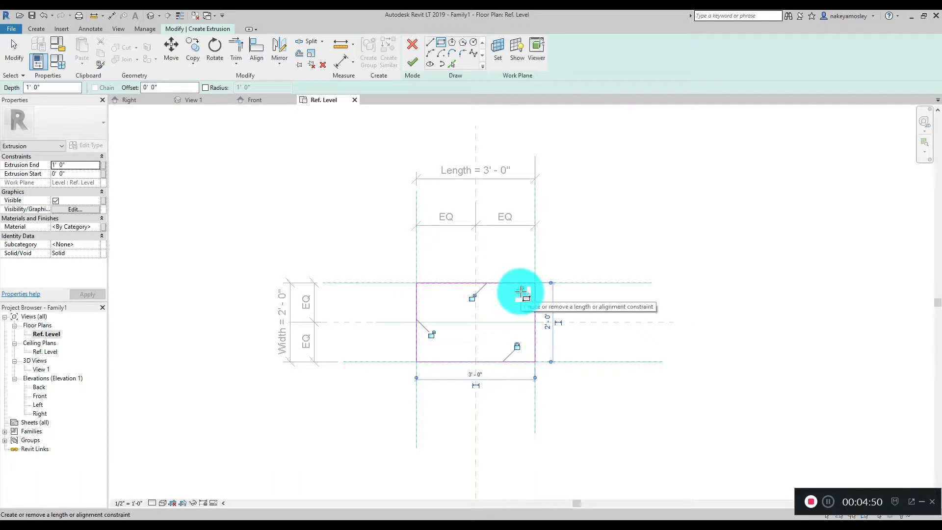
click(522, 292)
click(472, 298)
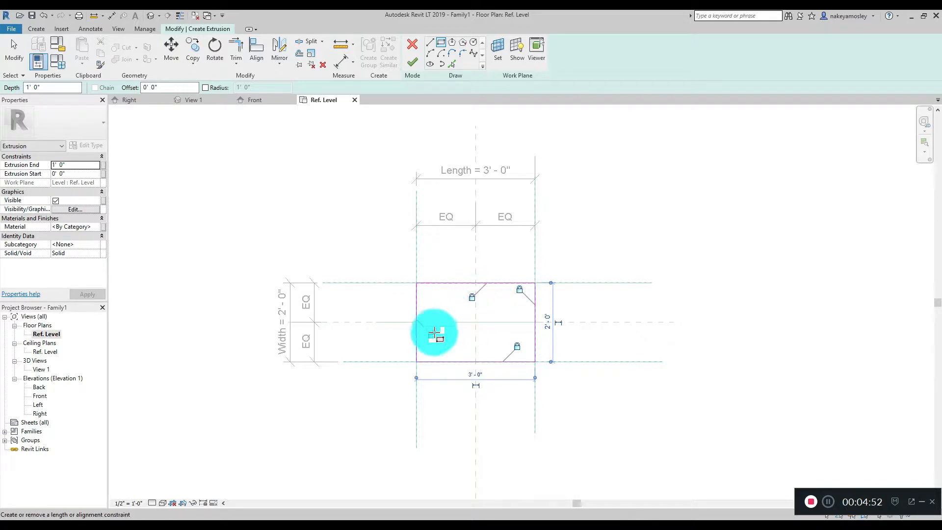
click(436, 335)
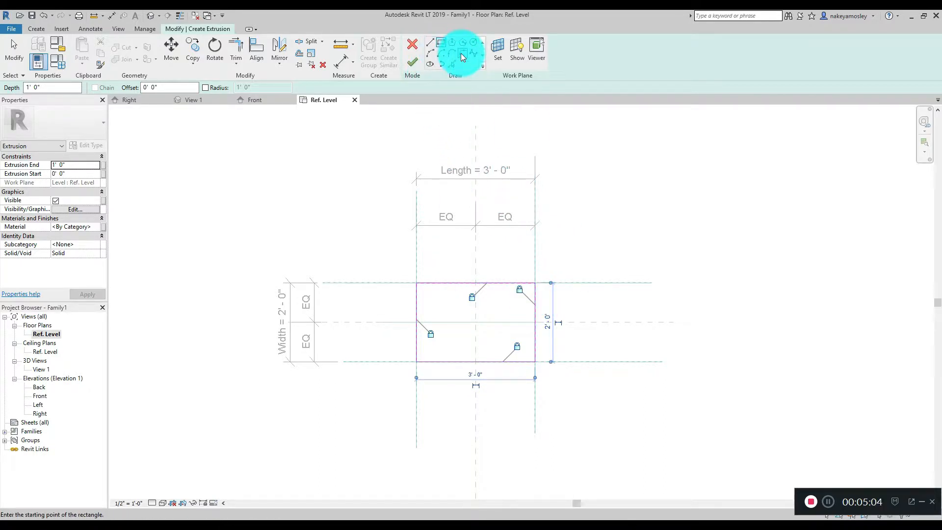
Fillet the upper-right corner of the extrusion profile with a fixed 1" radius and toggle the arc's join tangency with the vertical side
click(463, 55)
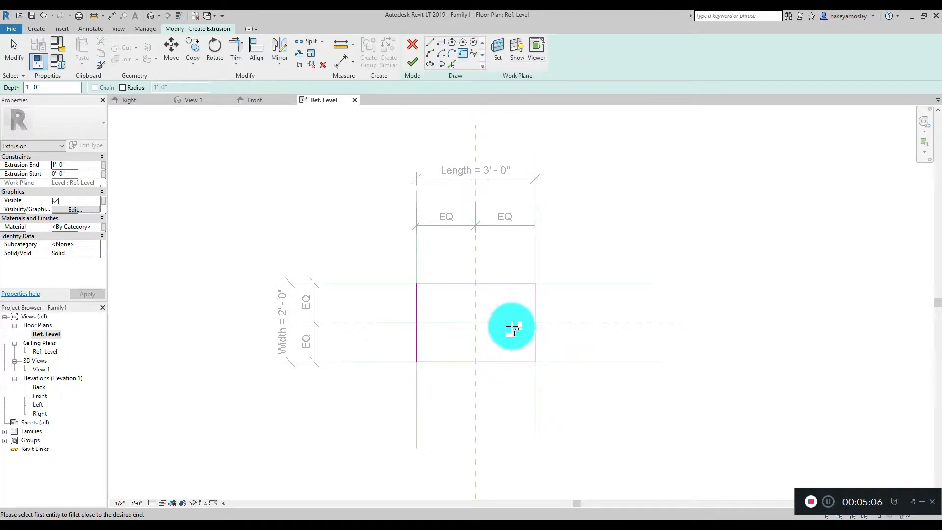
click(123, 87)
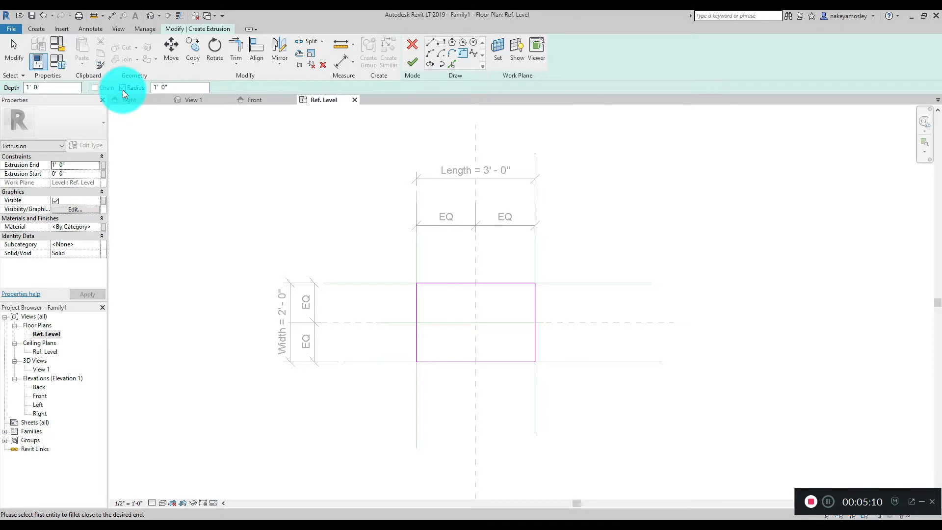
drag(185, 89, 149, 92)
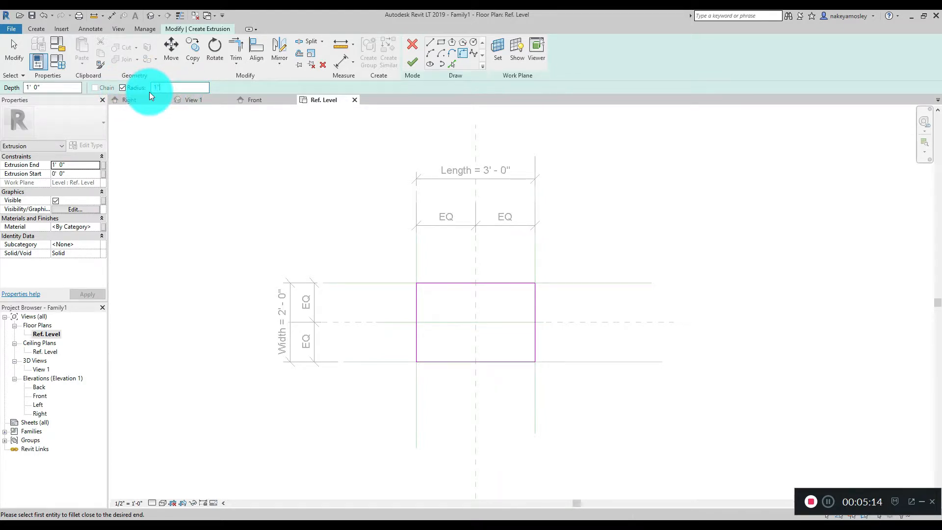
key(Return)
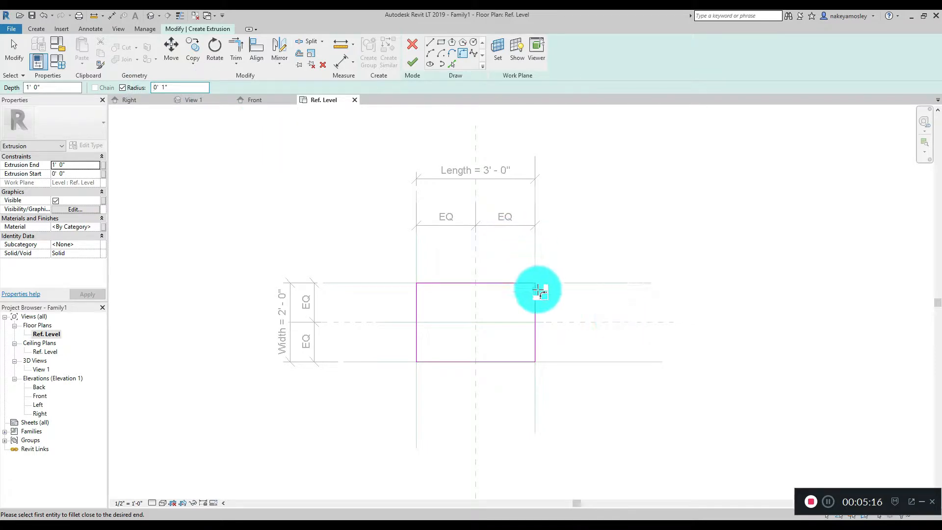
click(536, 319)
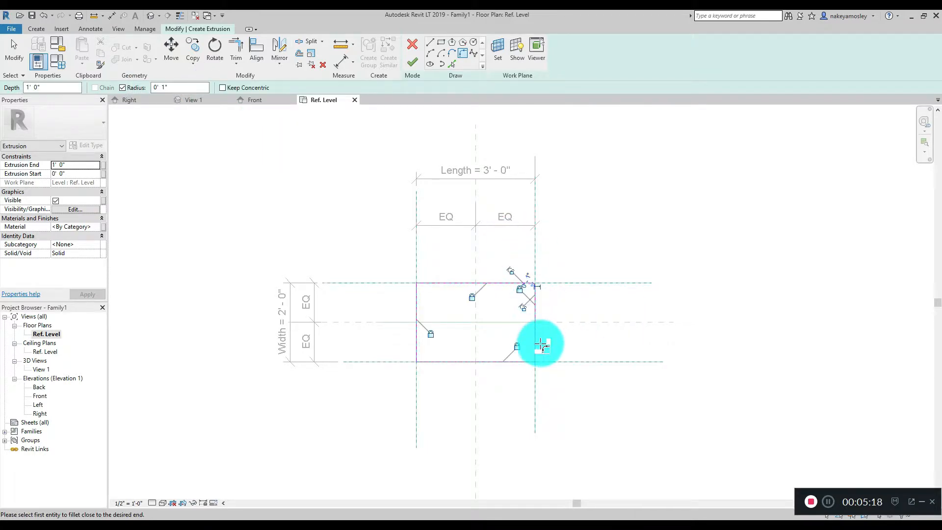
scroll(526, 307, up, 5)
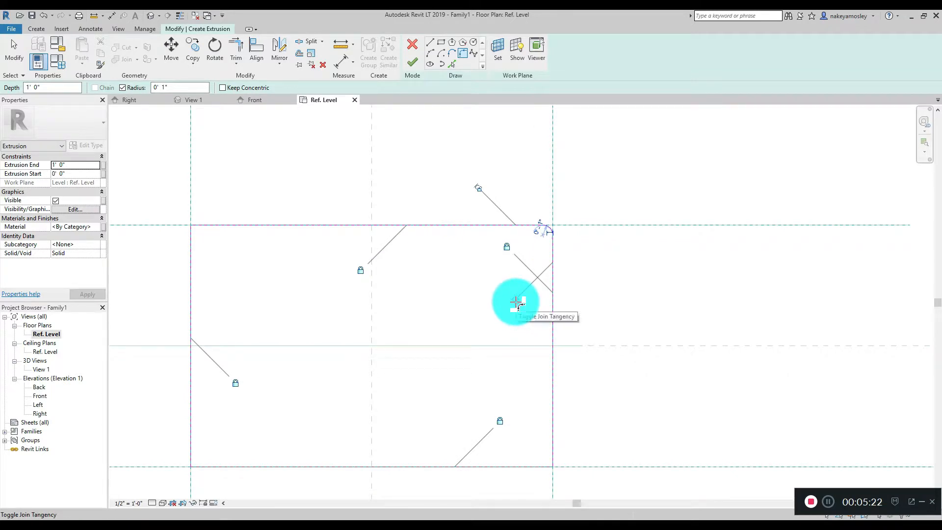
click(517, 303)
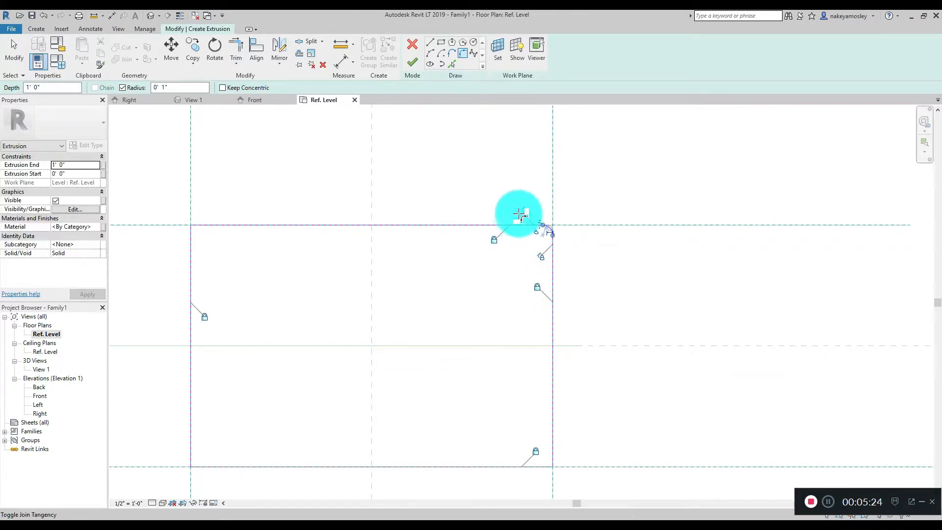
Fillet the remaining three corners of the extrusion profile with a 1" radius and finish the extrusion
scroll(535, 228, down, 2)
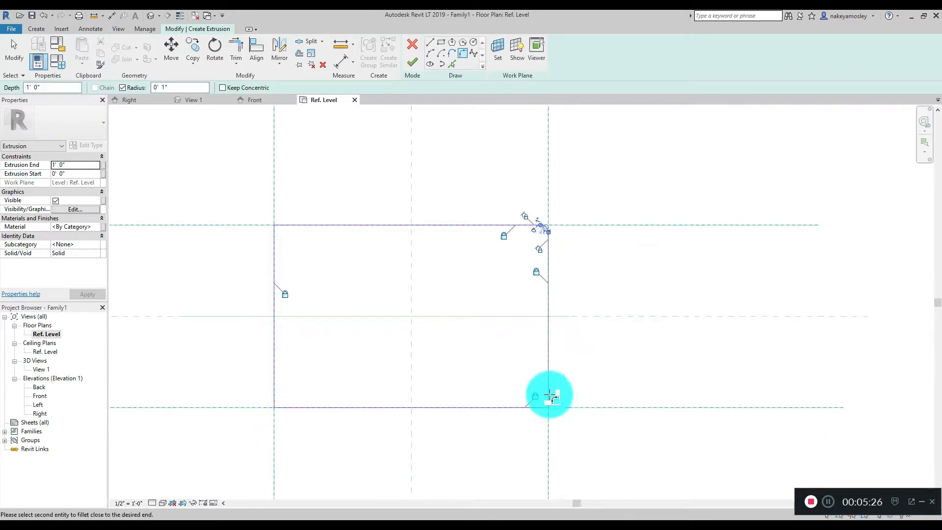
click(540, 405)
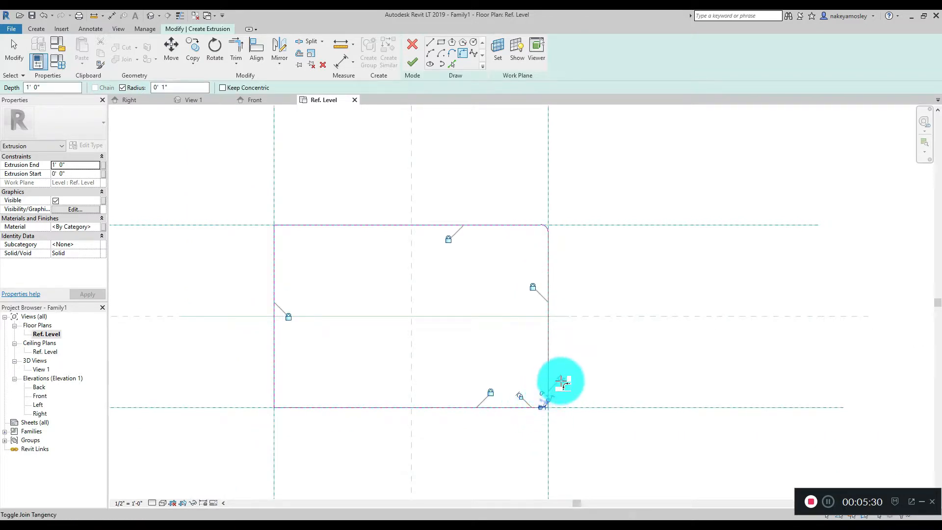
click(285, 396)
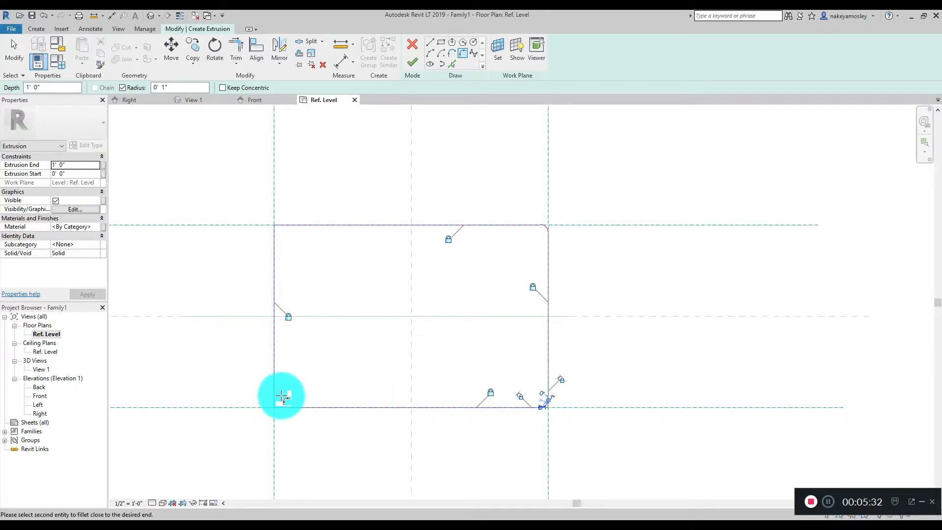
click(285, 406)
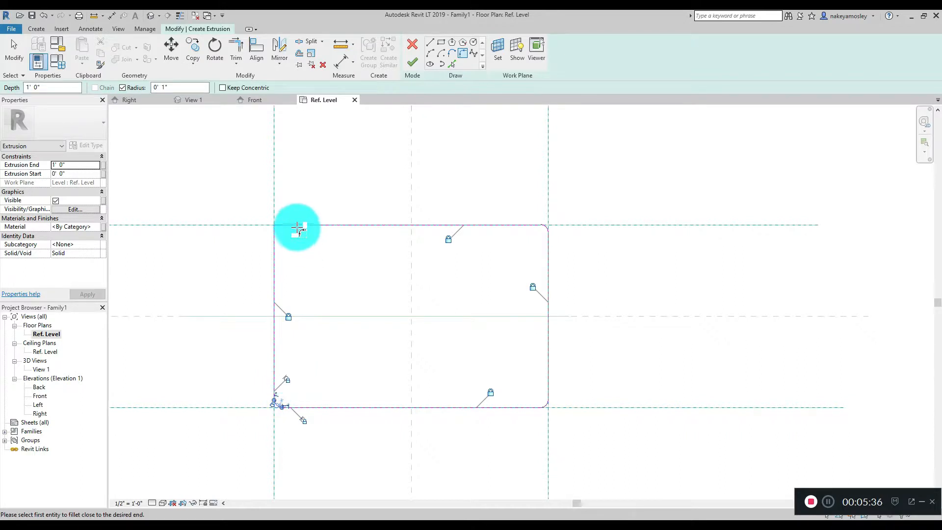
click(275, 255)
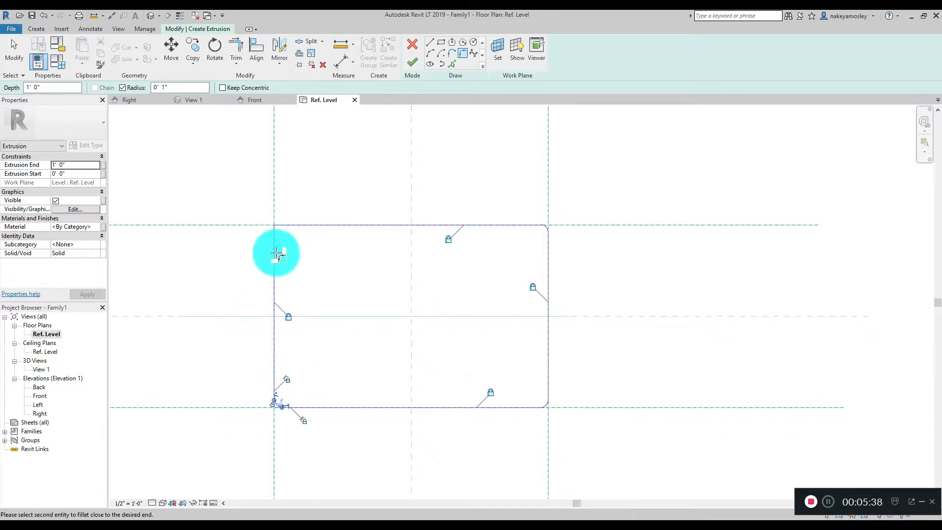
click(289, 227)
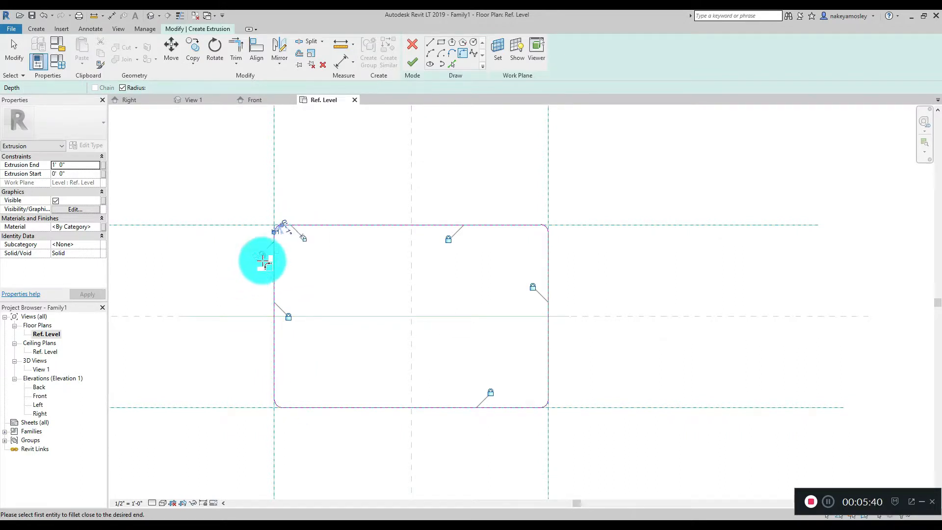
scroll(421, 337, down, 2)
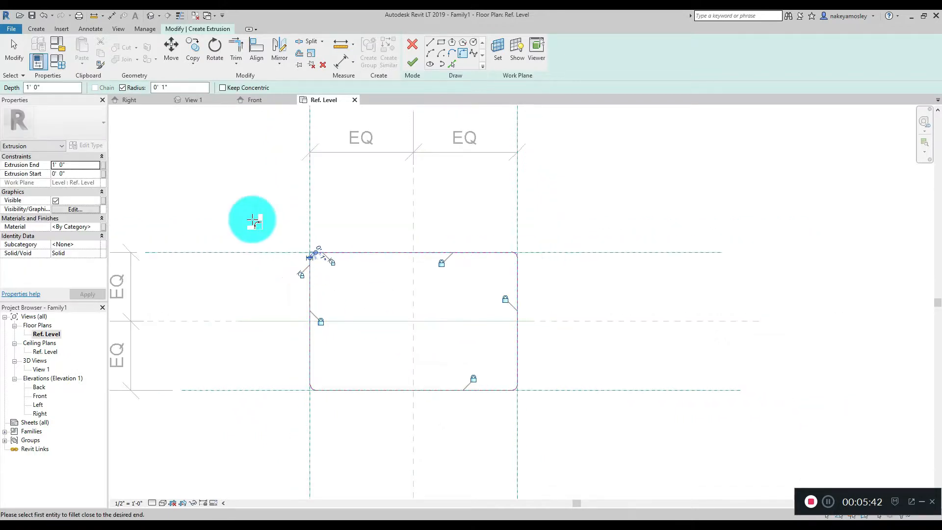
click(411, 63)
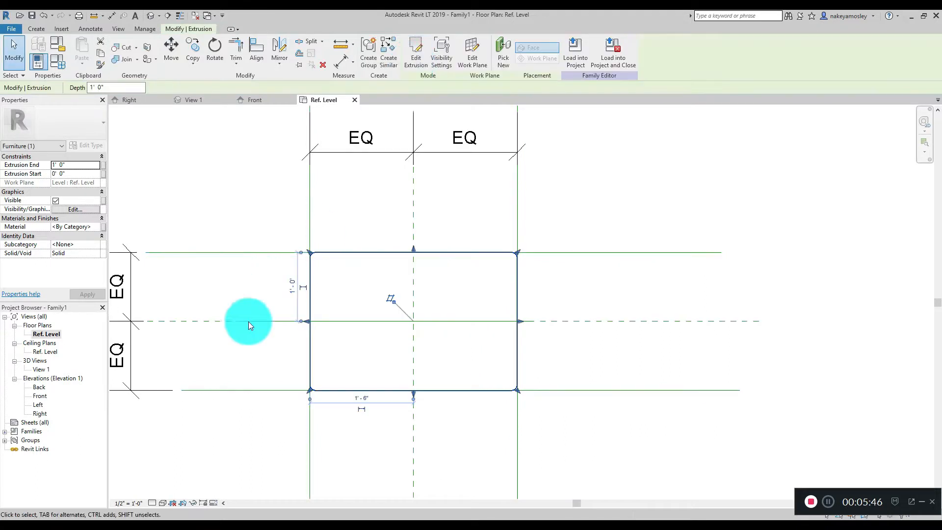
In the Front elevation, stretch the extrusion's top to the upper reference line and lock it, and raise its bottom to the lower reference line
double_click(42, 396)
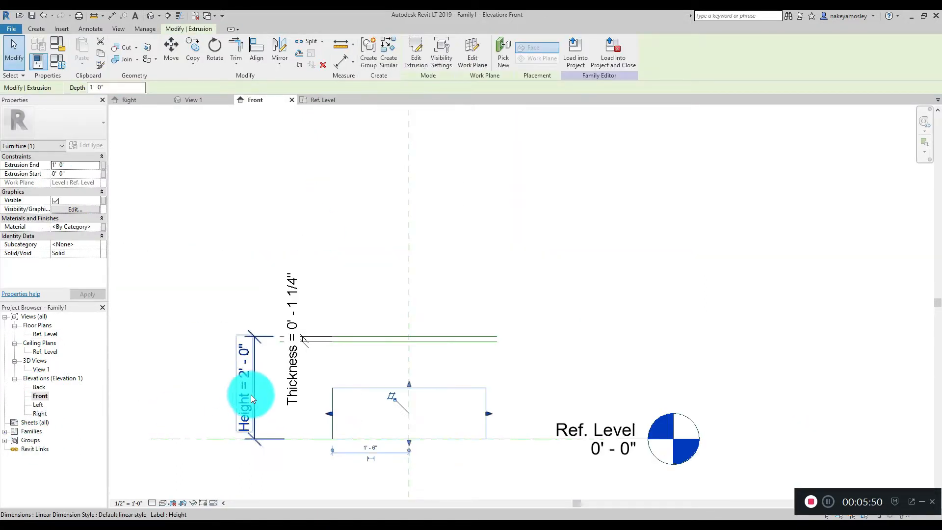
scroll(365, 413, up, 2)
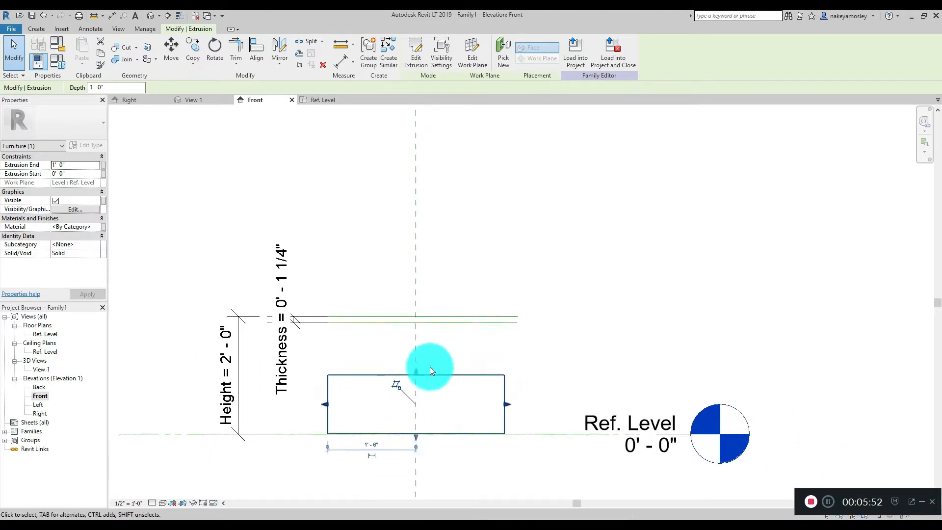
drag(412, 374, 423, 310)
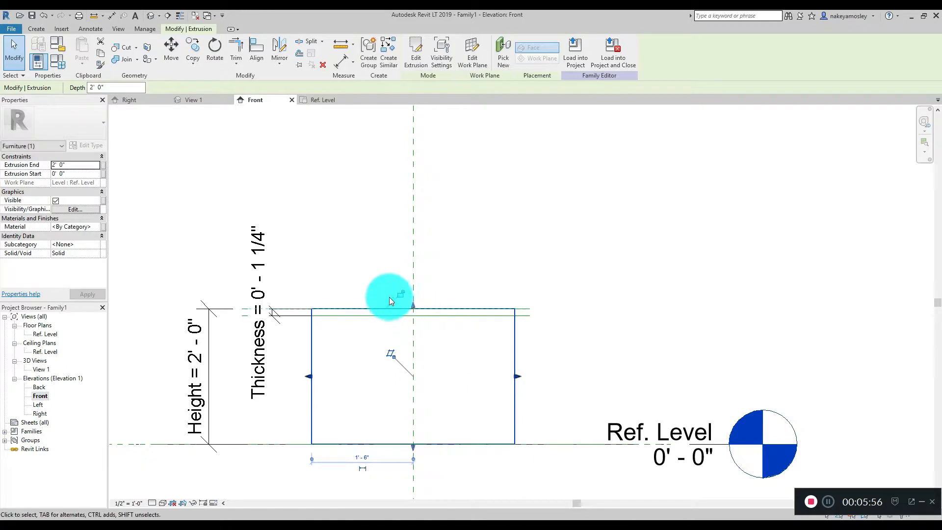
click(401, 293)
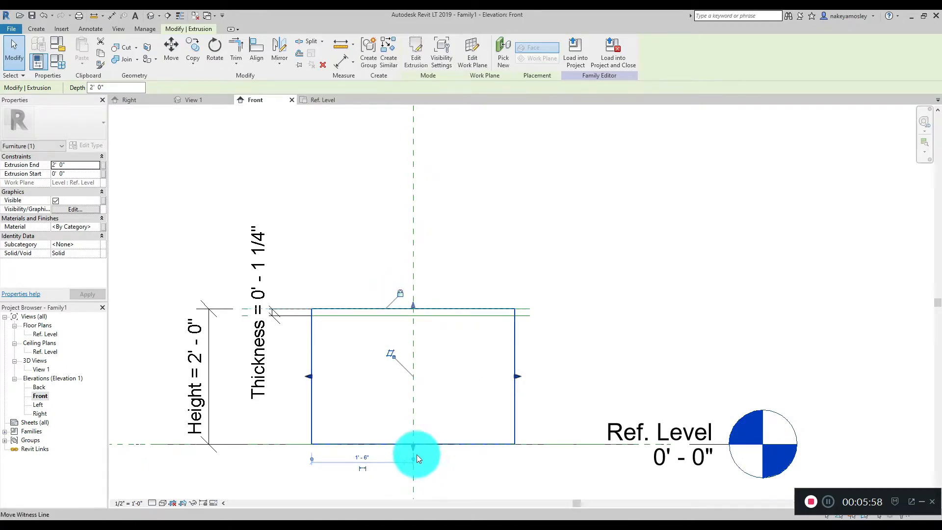
drag(413, 449, 425, 317)
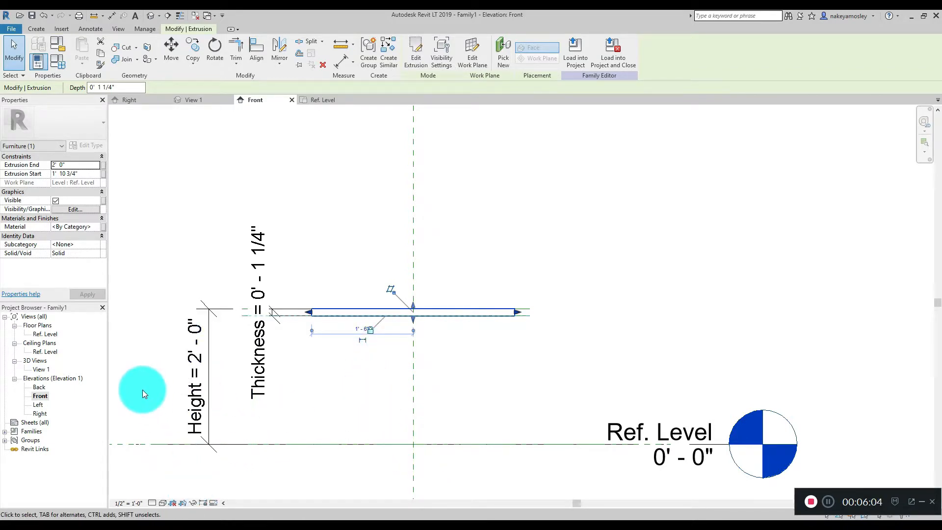
In the Ref. Level plan, offset copies of the four outer reference lines 1" inward
double_click(48, 335)
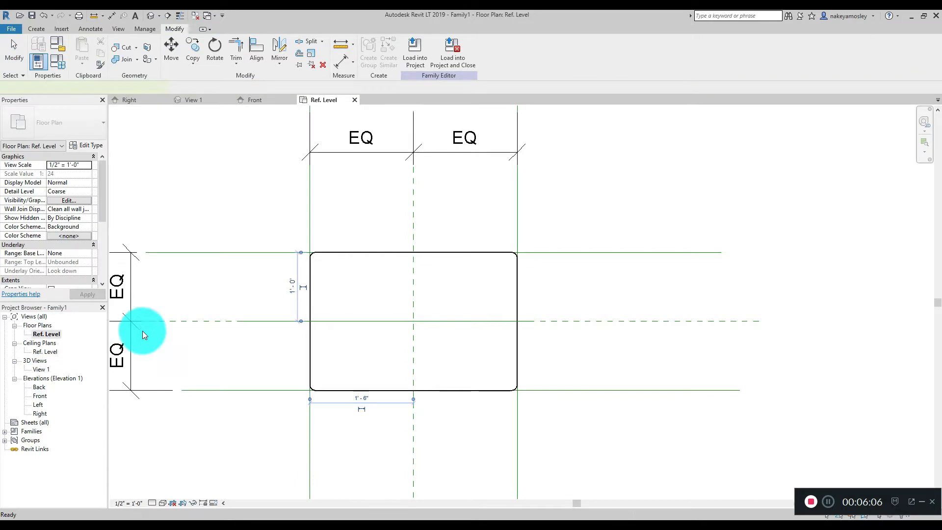
scroll(196, 361, up, 2)
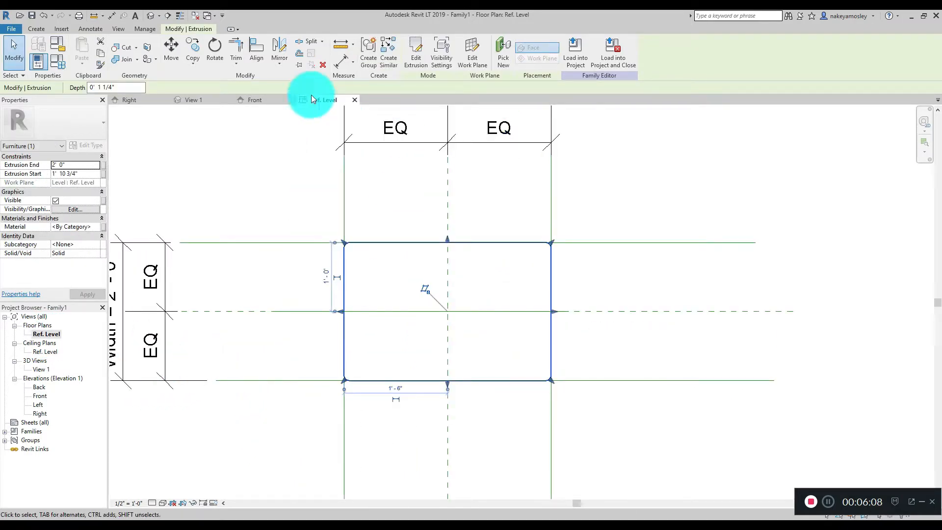
click(303, 55)
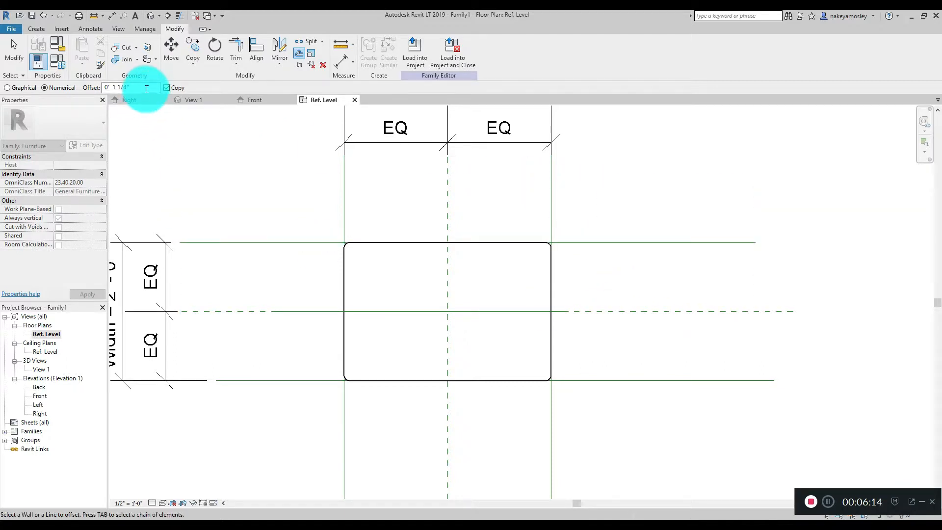
drag(144, 88, 101, 89)
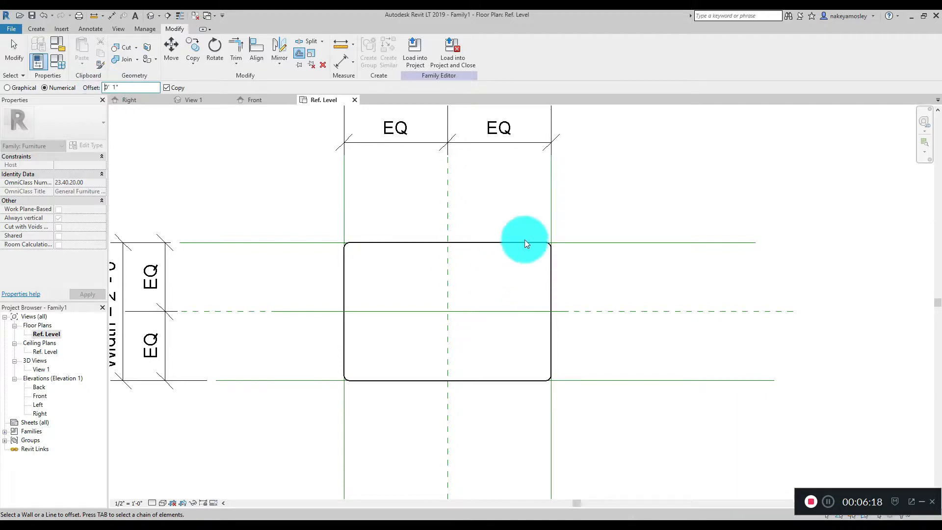
click(550, 252)
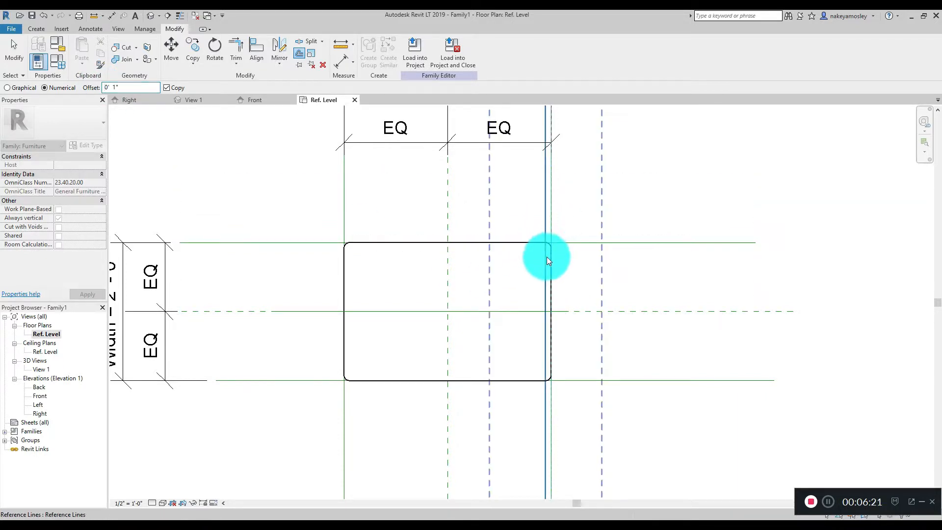
click(525, 243)
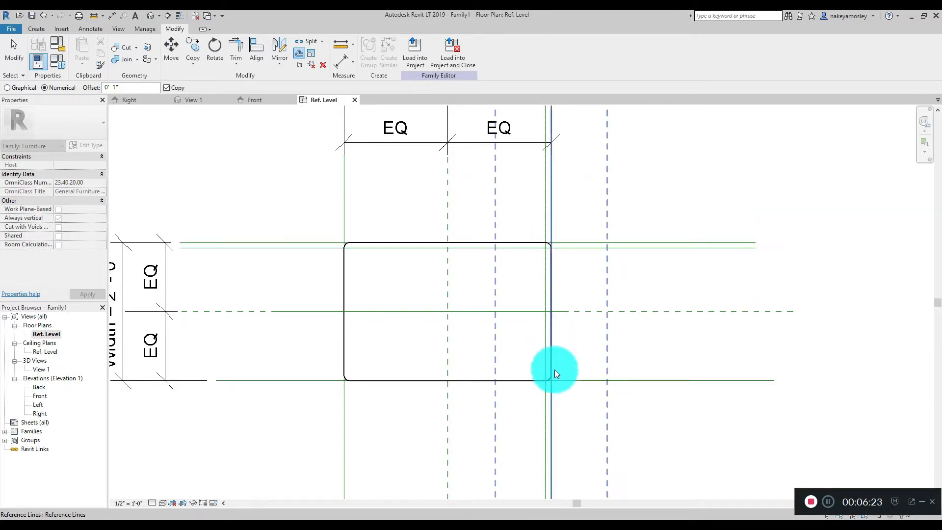
click(517, 379)
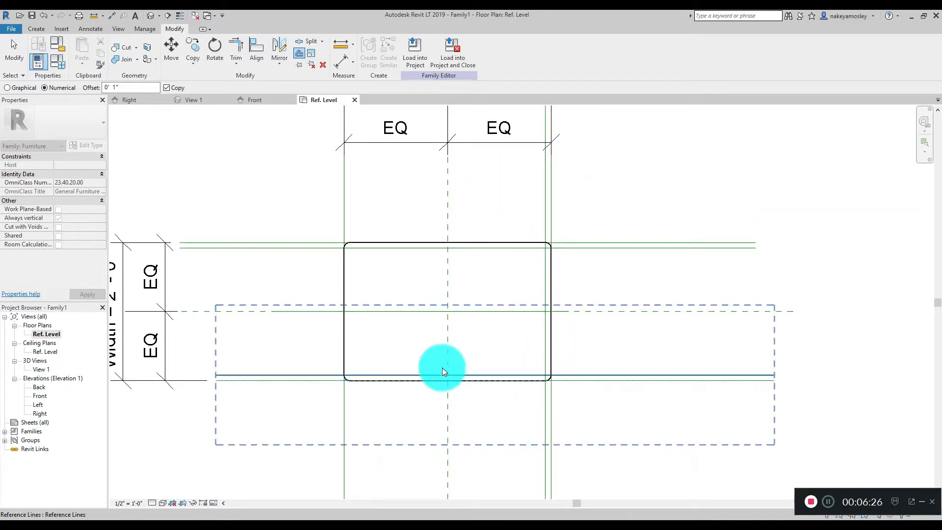
click(346, 356)
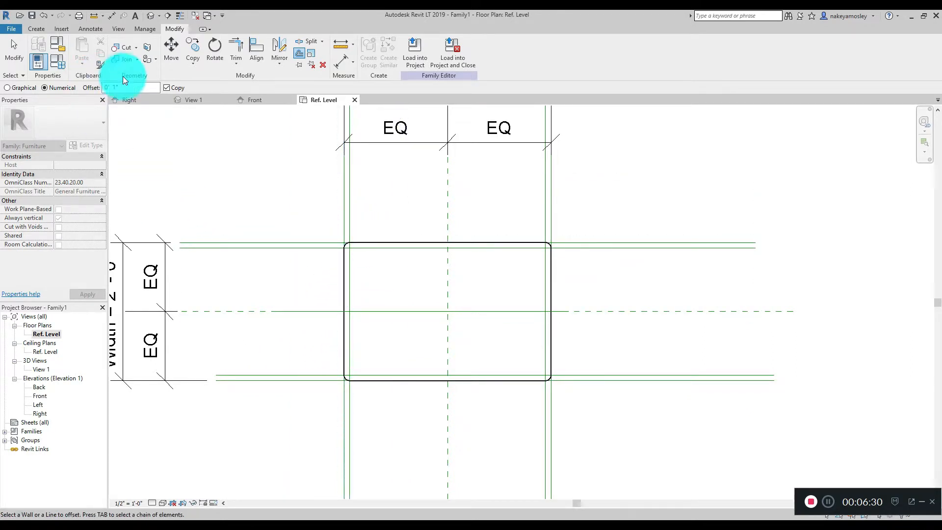
Offset copies of the four new inset reference lines another 2" inward
drag(128, 89, 101, 88)
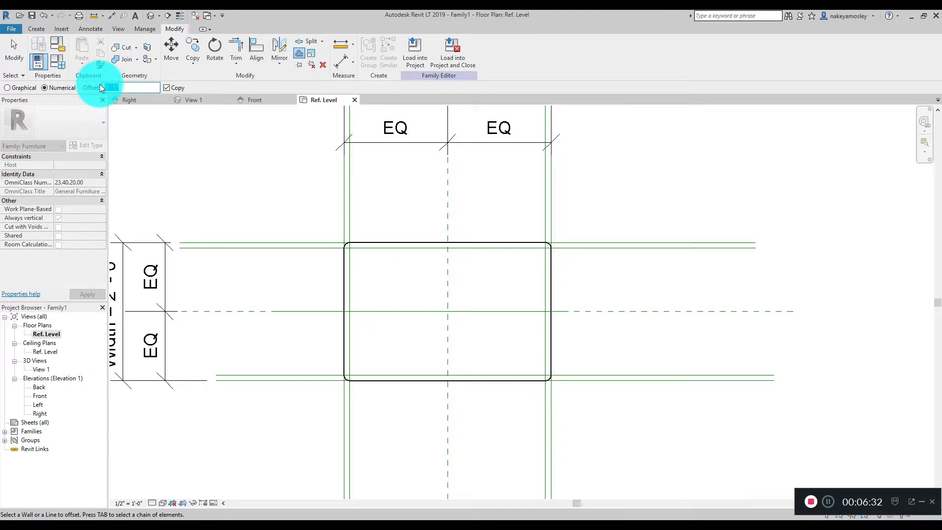
click(520, 249)
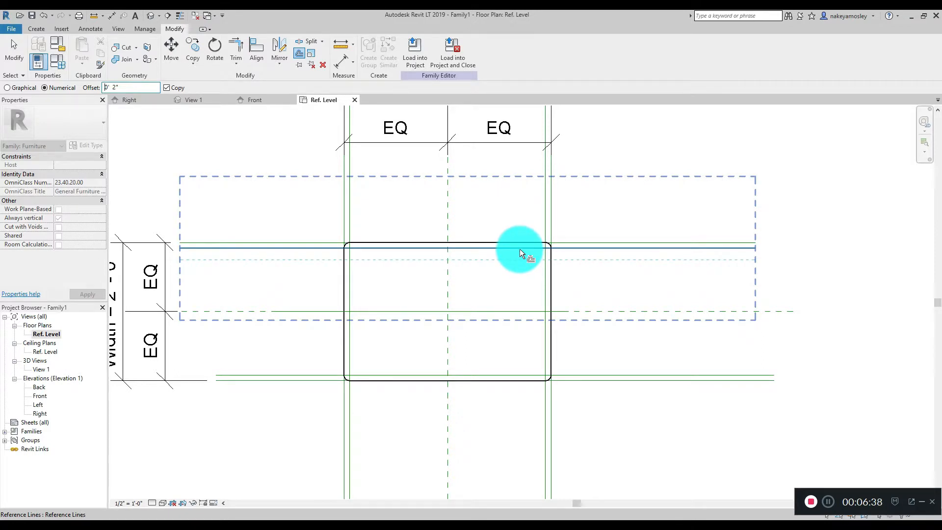
click(519, 249)
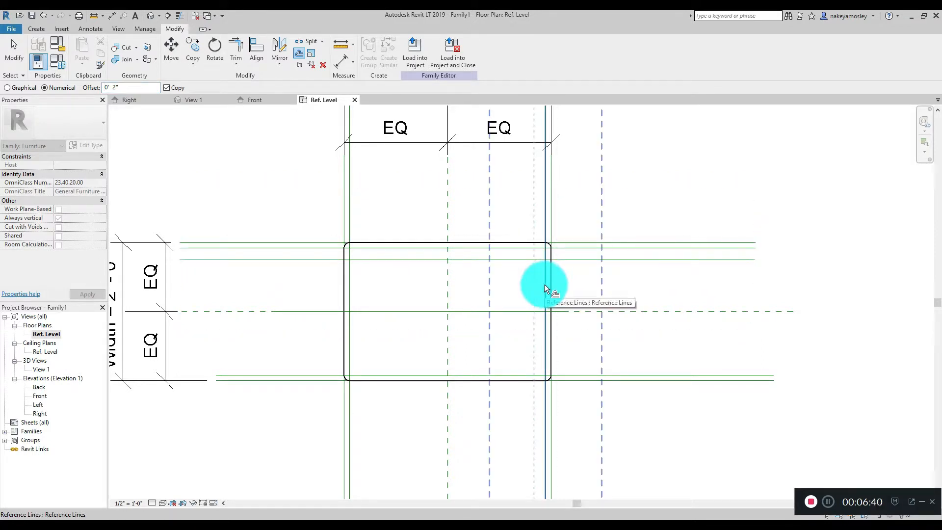
click(543, 285)
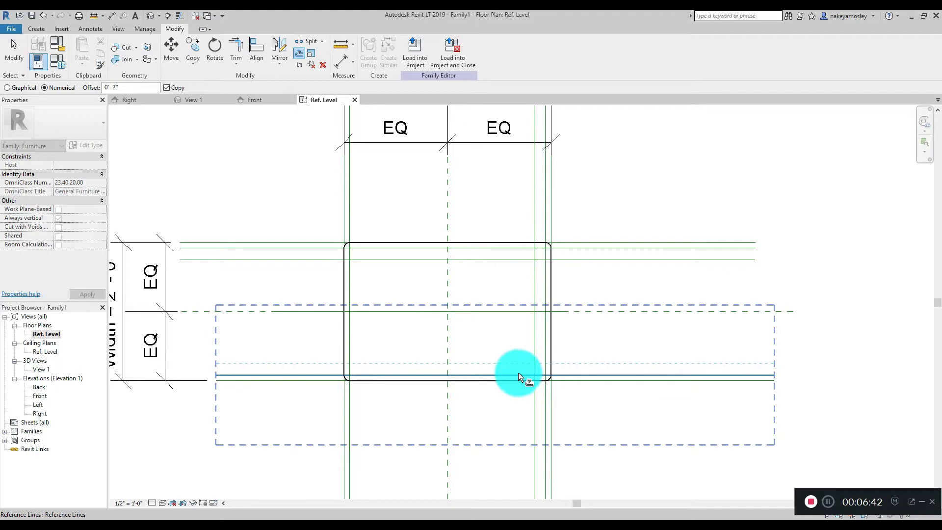
click(518, 373)
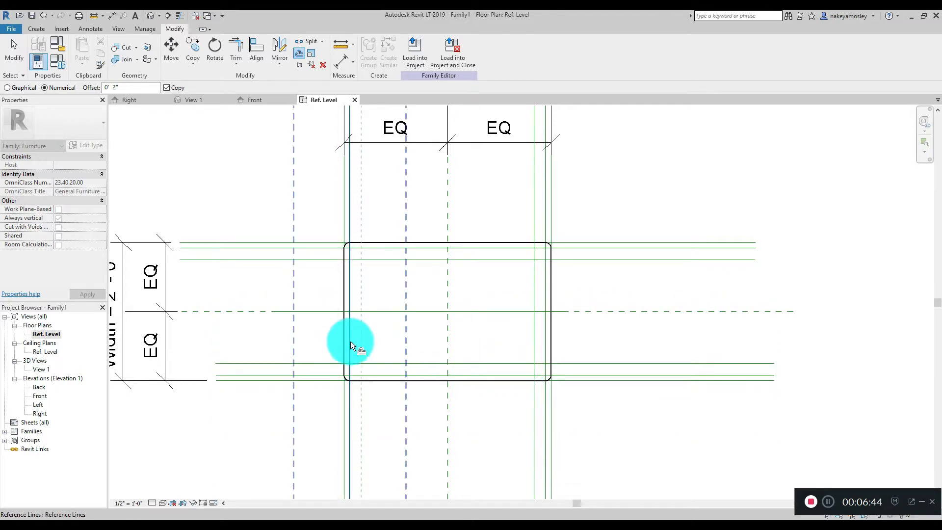
click(351, 340)
With a 1/2" offset, copy the 1" inset reference lines on the upper and right sides inward and the right side's innermost line outward
double_click(123, 88)
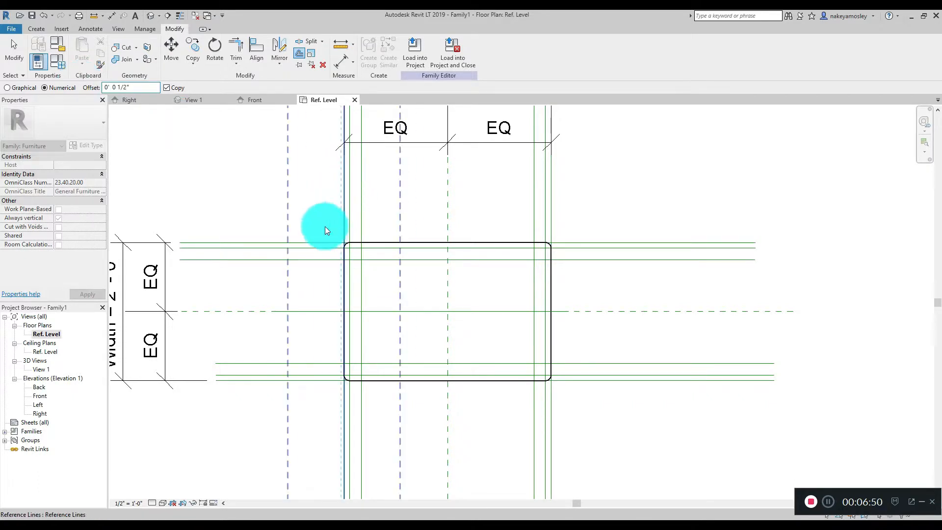
scroll(555, 240, up, 3)
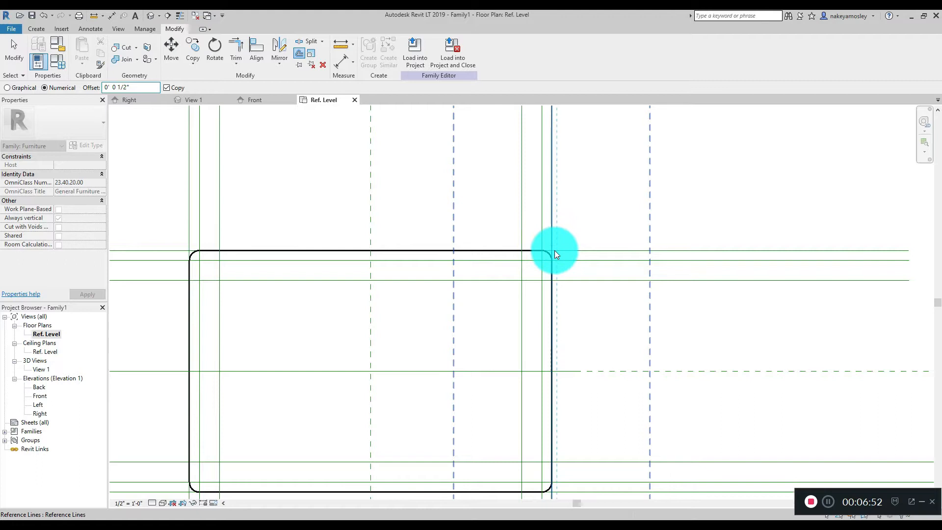
scroll(532, 268, up, 2)
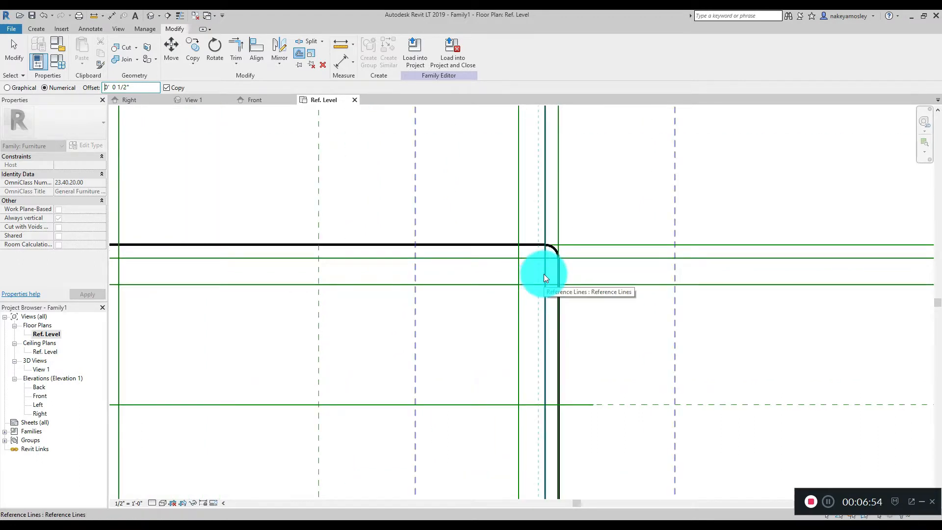
click(544, 275)
click(530, 265)
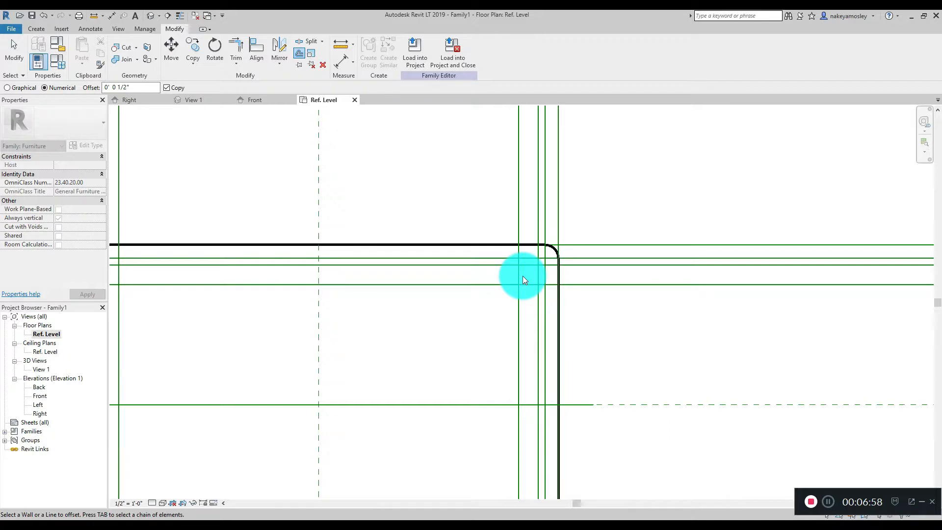
click(520, 276)
Add the remaining 1/2" offset copies between the inset reference line pairs along the lower, left and upper sides
scroll(528, 275, down, 5)
scroll(541, 399, up, 5)
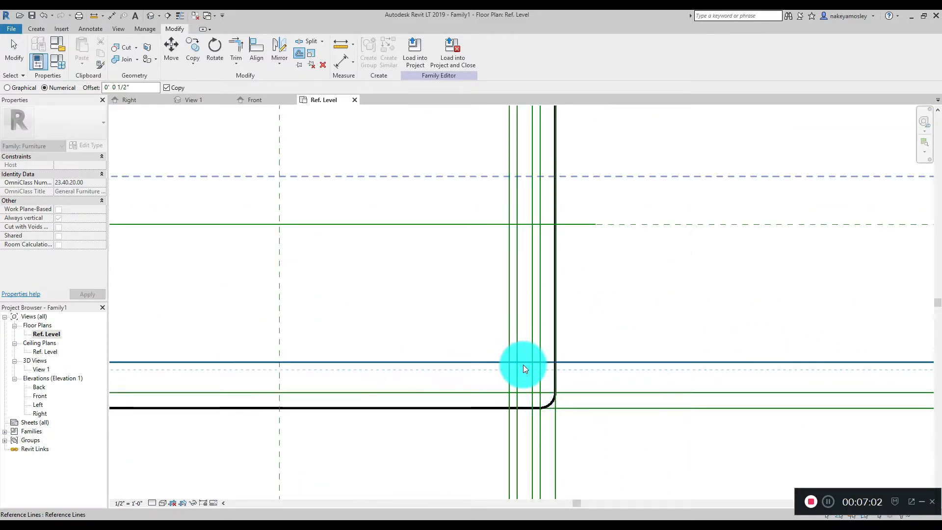
click(523, 365)
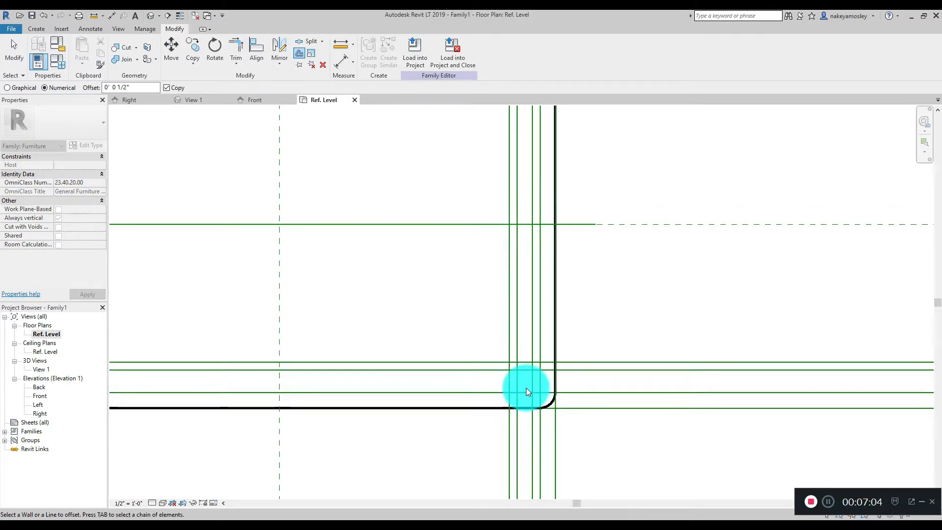
click(526, 390)
scroll(540, 388, down, 5)
scroll(325, 396, up, 3)
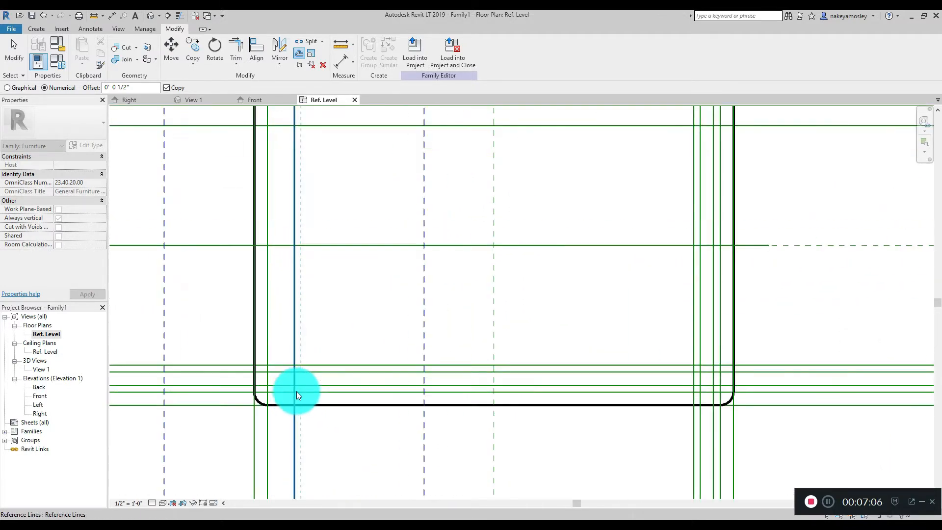
click(272, 376)
scroll(289, 377, down, 3)
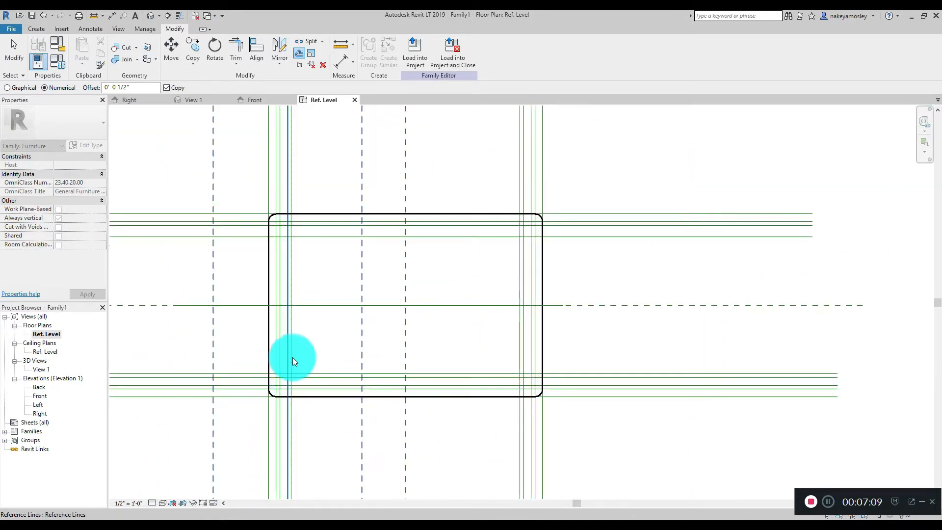
scroll(280, 235, up, 2)
click(283, 240)
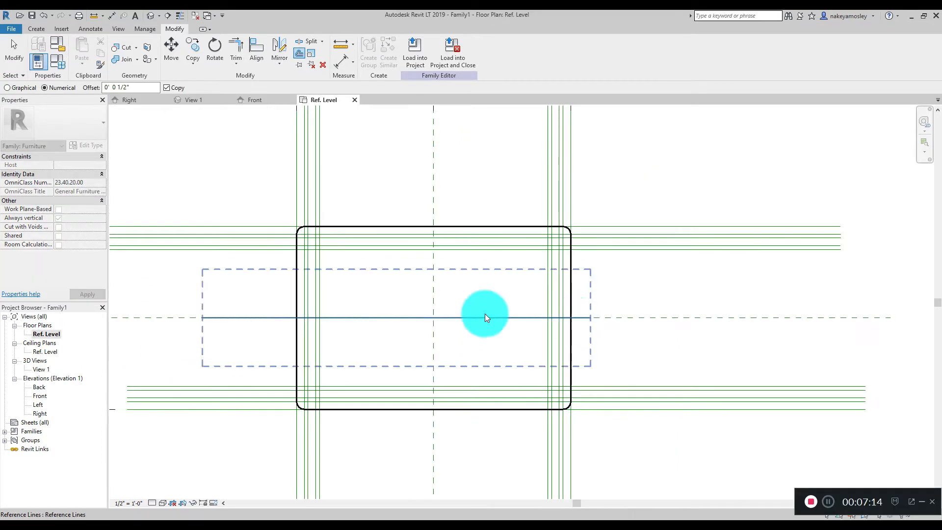
Start a Blend and sketch a 1" square base on the inner reference lines at the plan's upper-left corner, locking its sides
click(37, 30)
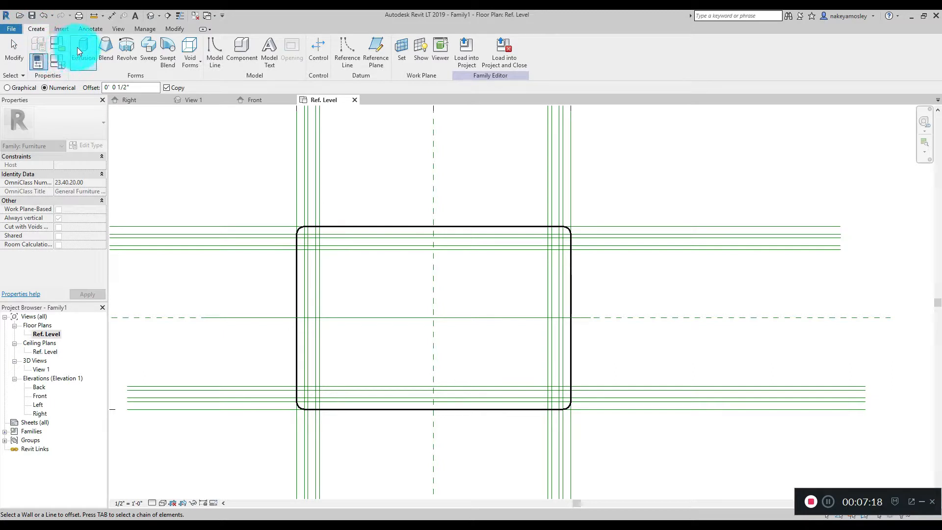
click(107, 48)
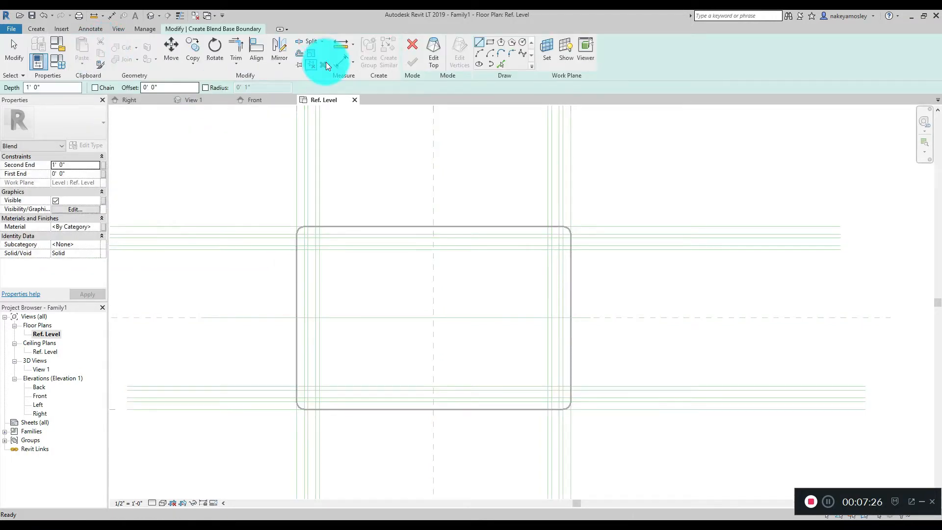
click(491, 42)
scroll(295, 235, up, 5)
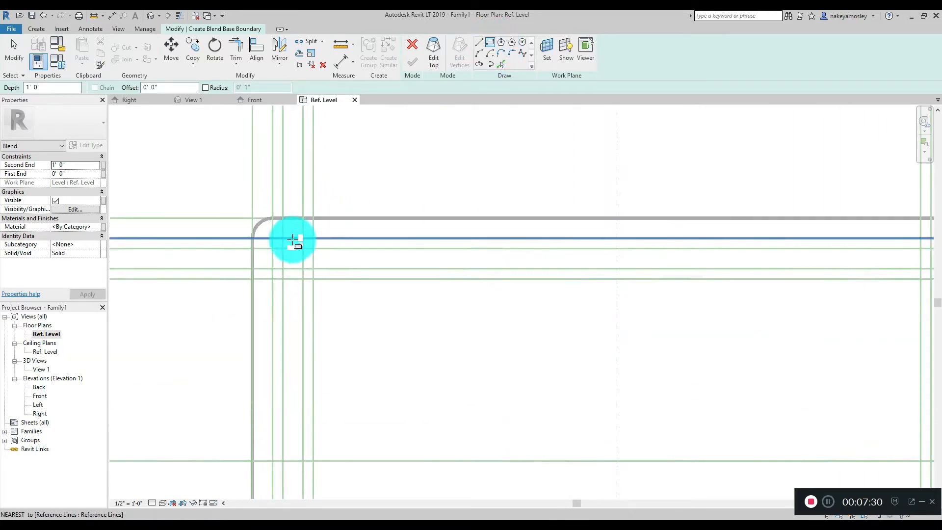
scroll(293, 240, up, 2)
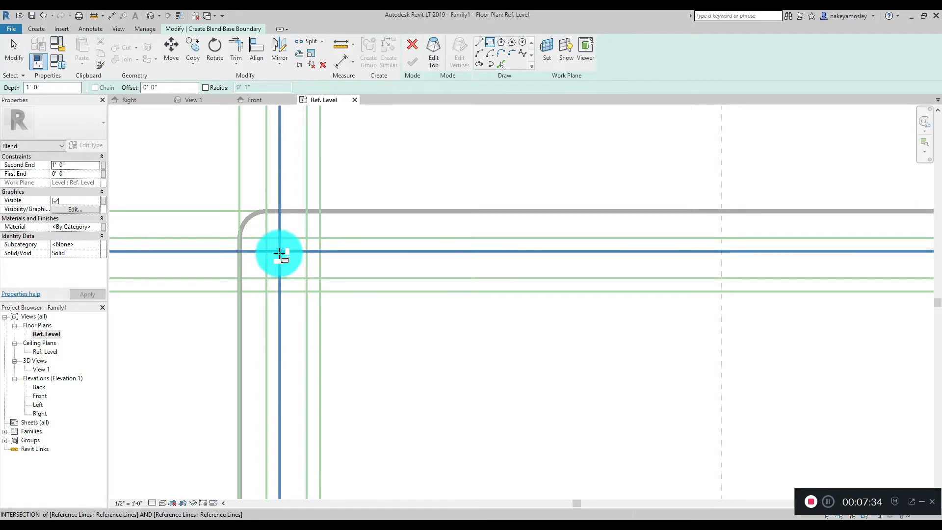
click(280, 251)
click(307, 278)
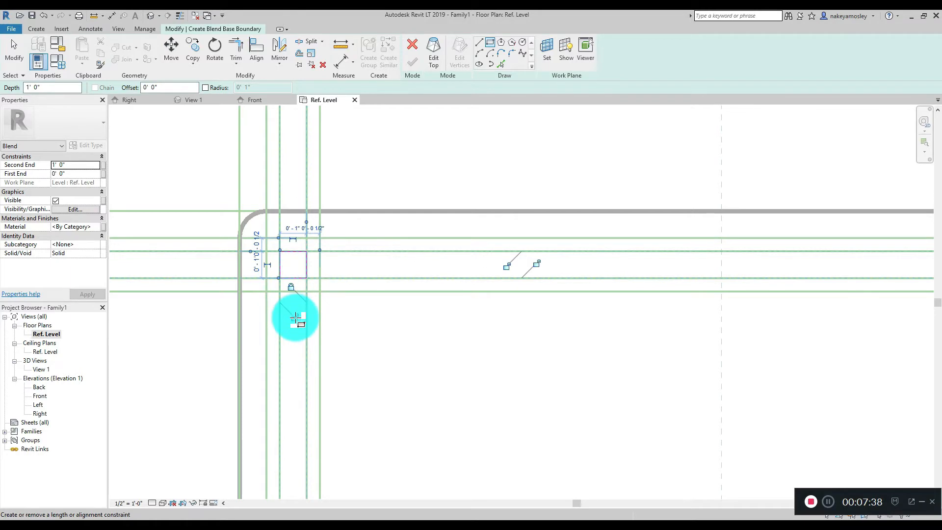
click(537, 265)
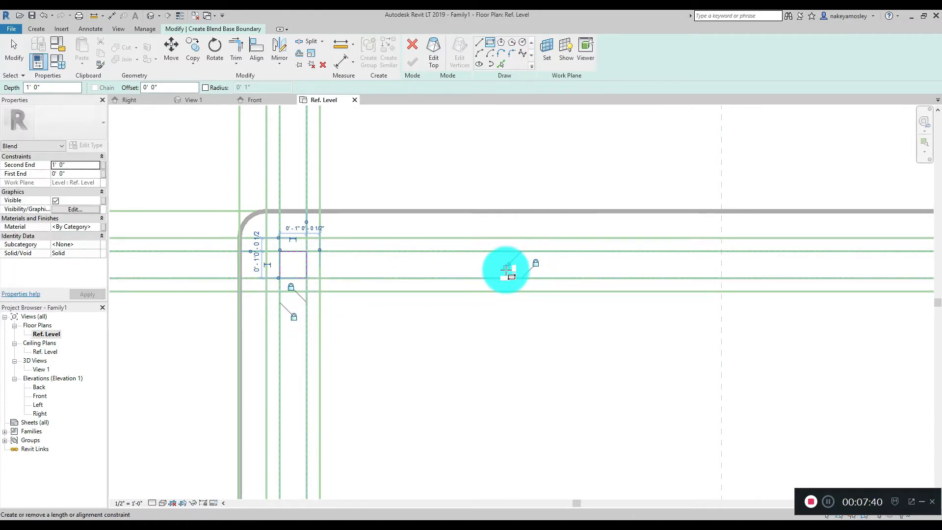
Sketch the upper-left leg's 2" square top boundary on the outer inset reference lines, lock its sides and finish the Blend
click(435, 59)
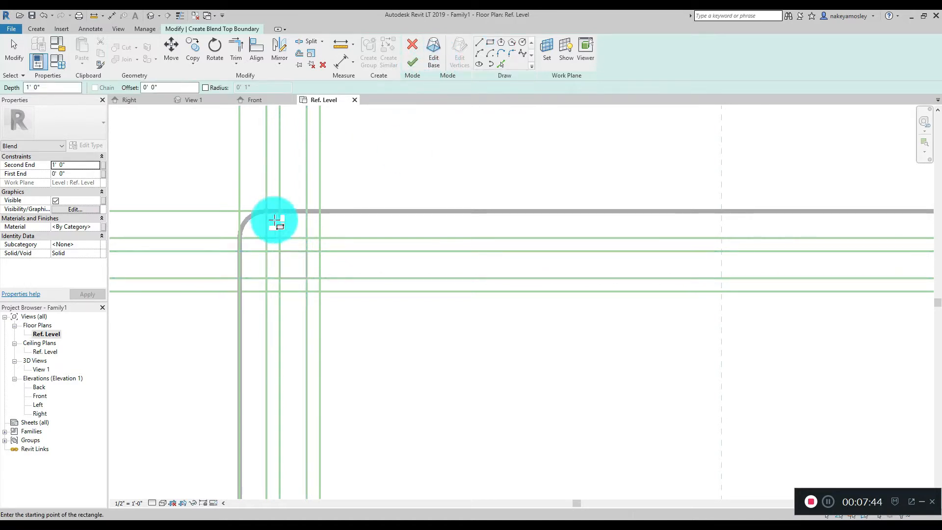
click(267, 238)
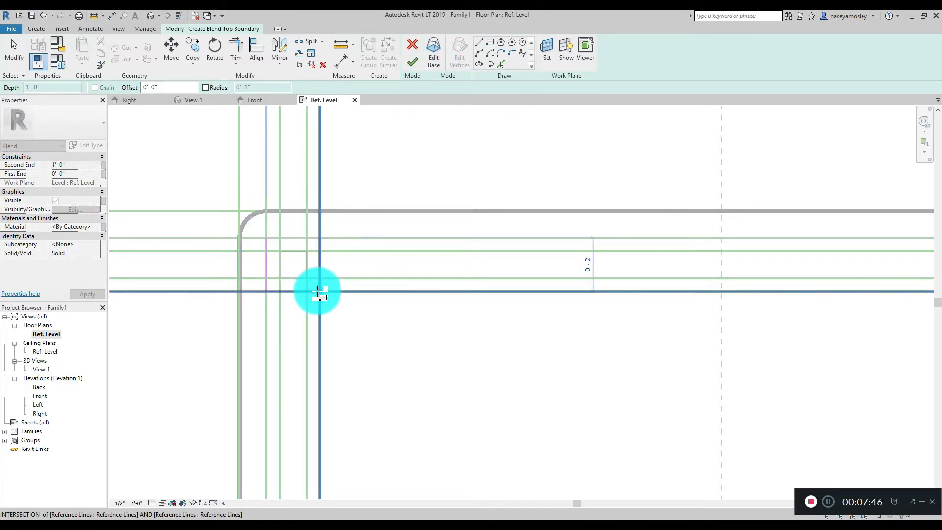
click(319, 291)
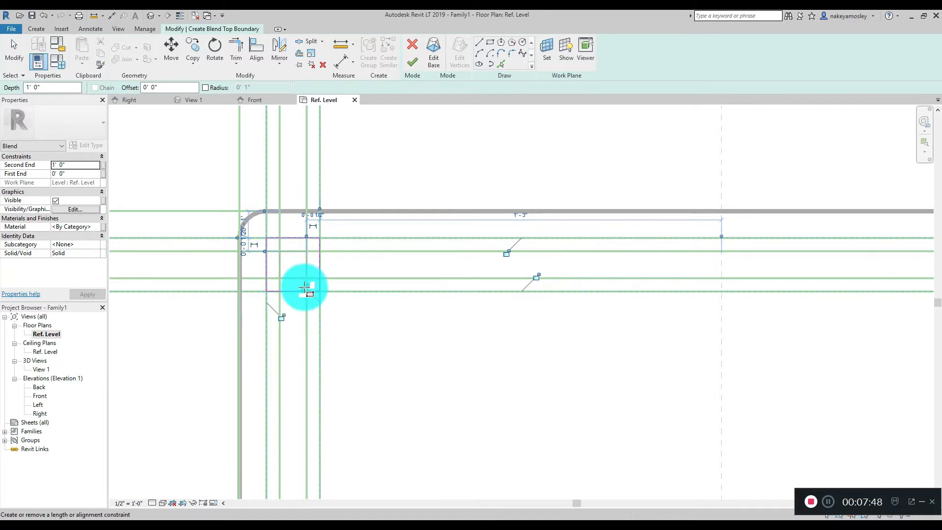
click(506, 253)
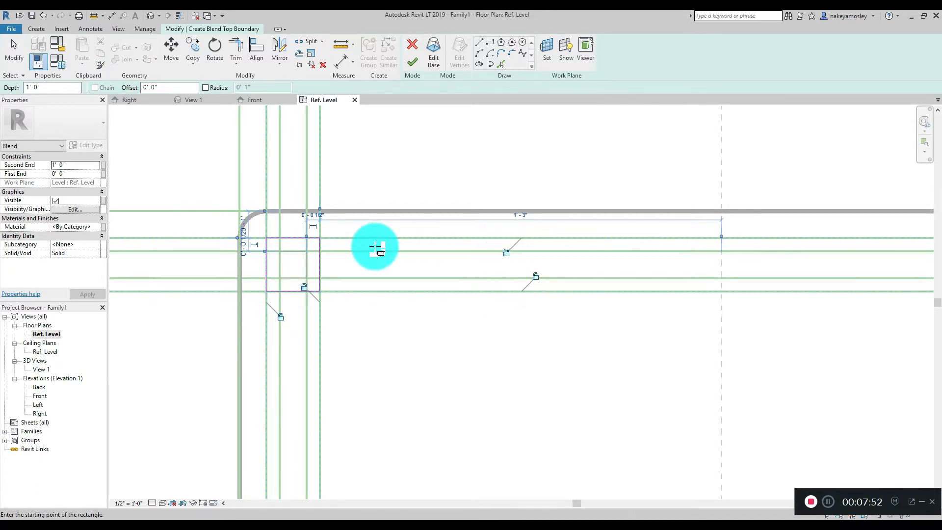
click(411, 67)
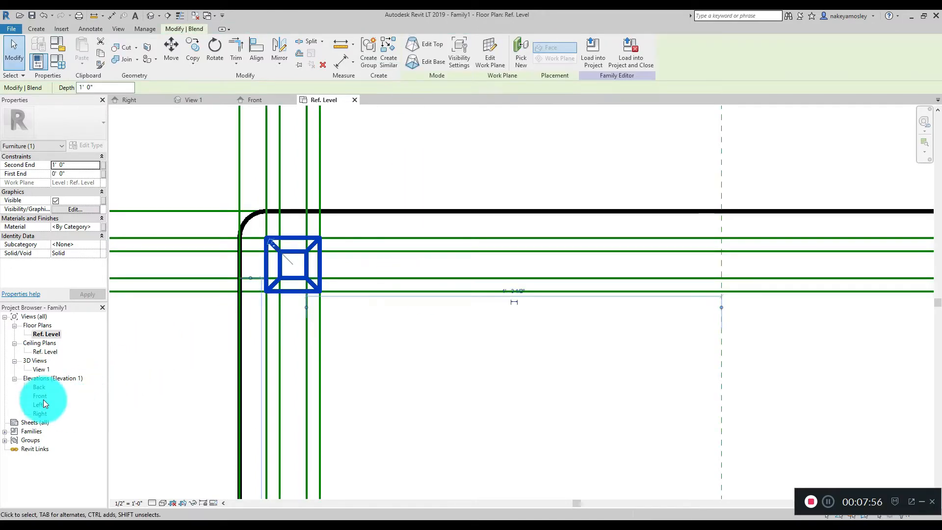
In the Back elevation, stretch the leg's upper end to the underside of the tabletop and lock it there
double_click(39, 387)
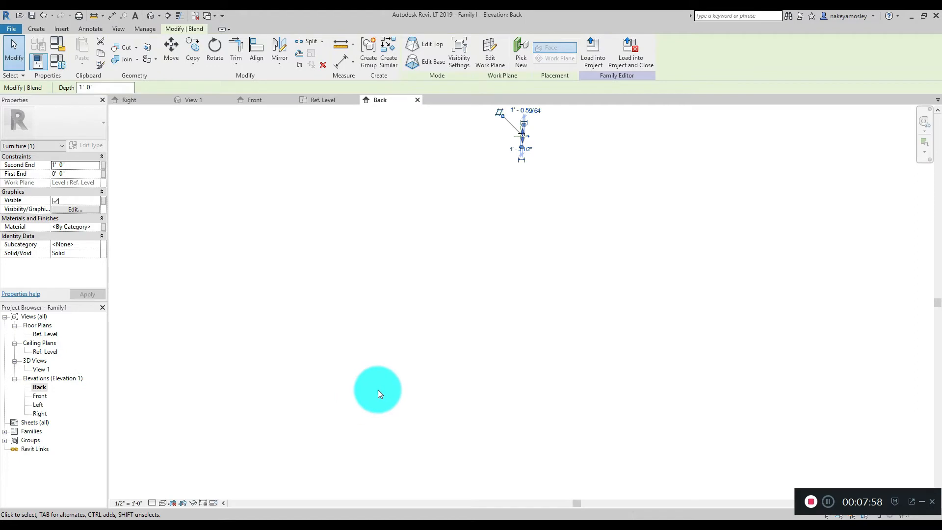
scroll(426, 260, up, 8)
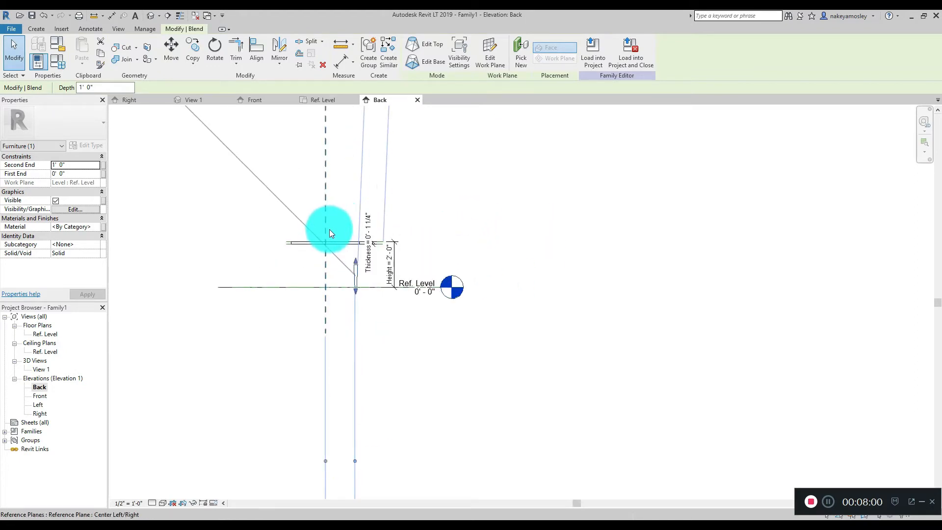
scroll(395, 294, up, 1)
drag(417, 361, 435, 274)
click(343, 255)
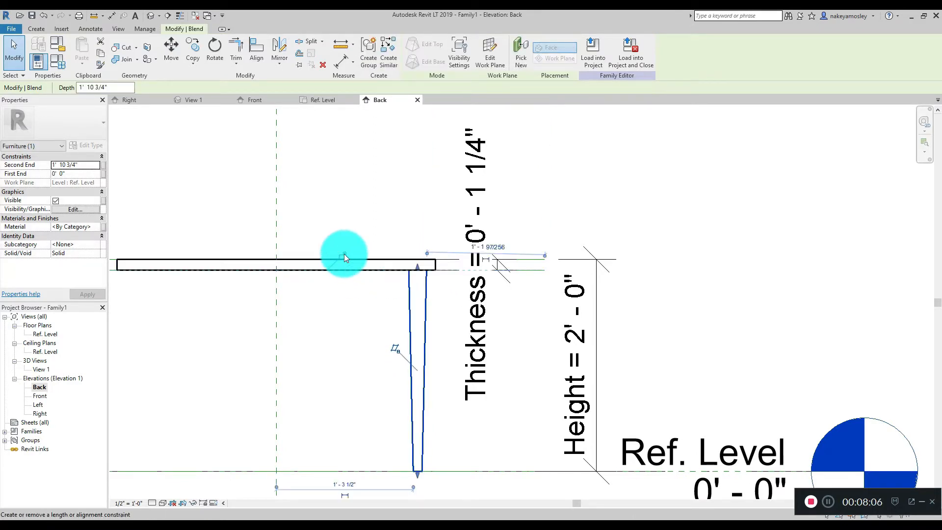
scroll(441, 371, down, 2)
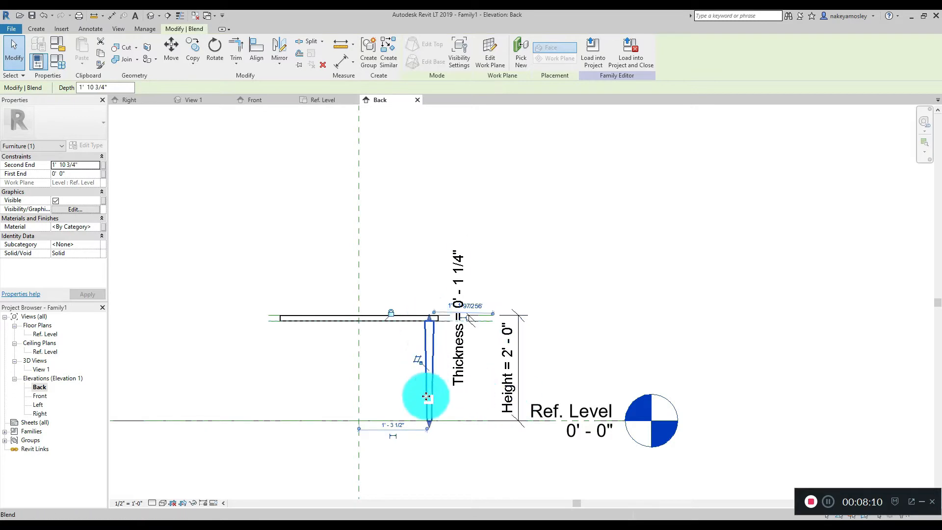
In the Ref. Level floor plan, start a second Blend with a locked 1" square base inside the upper-right corner's reference lines
double_click(49, 335)
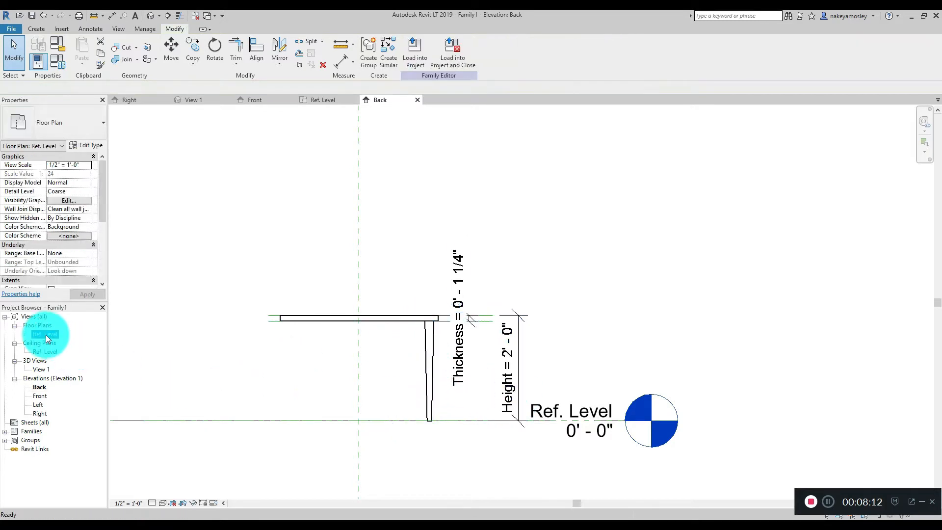
scroll(235, 316, down, 4)
scroll(519, 370, up, 4)
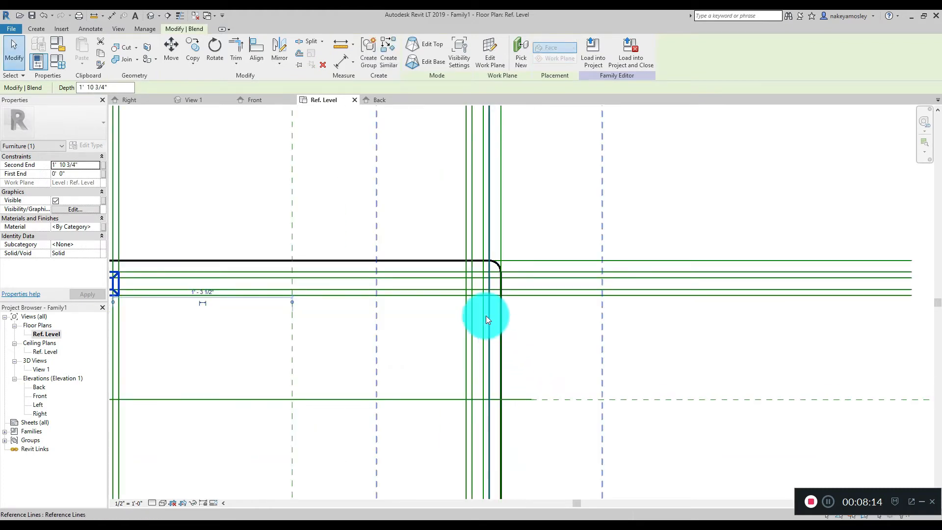
scroll(541, 299, up, 2)
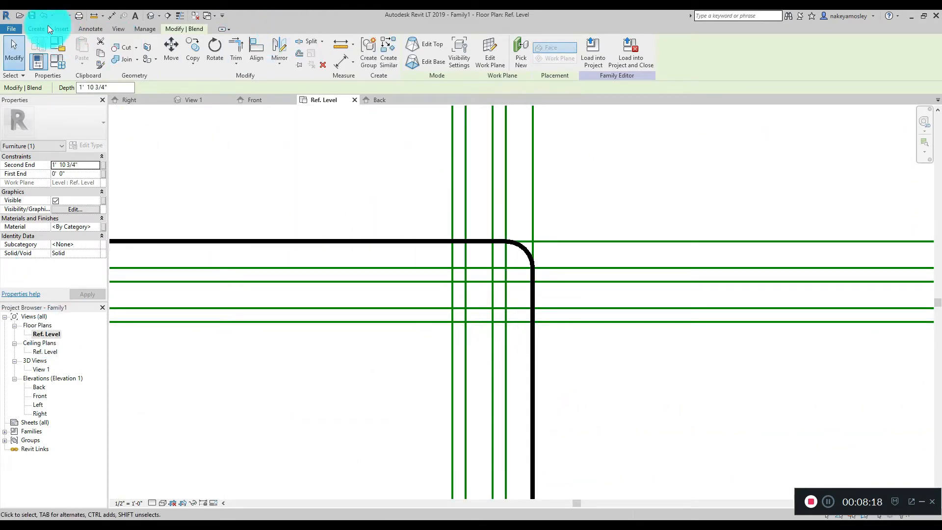
click(32, 29)
click(105, 48)
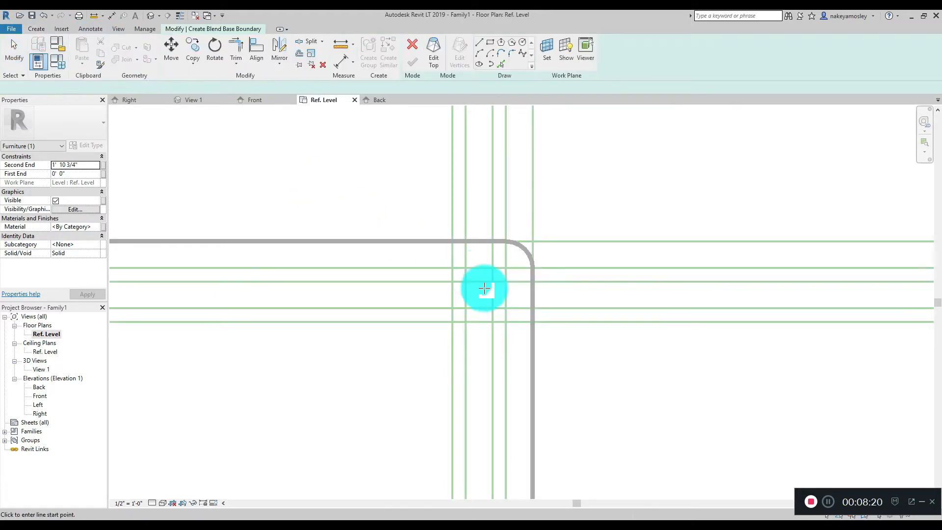
scroll(464, 274, up, 3)
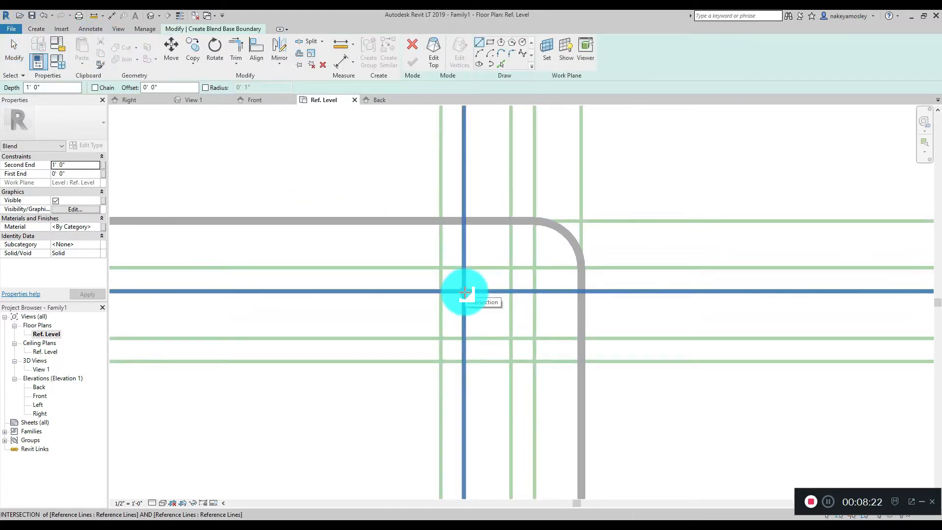
click(464, 292)
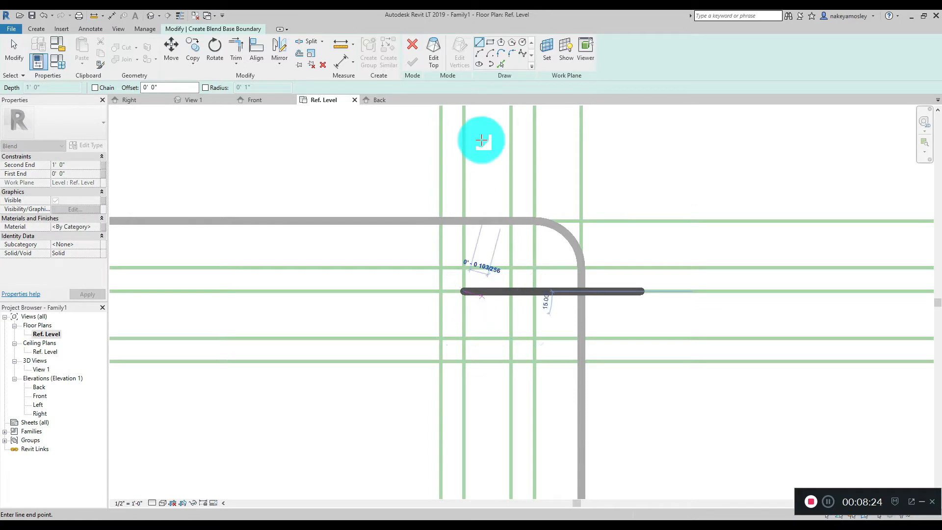
click(488, 45)
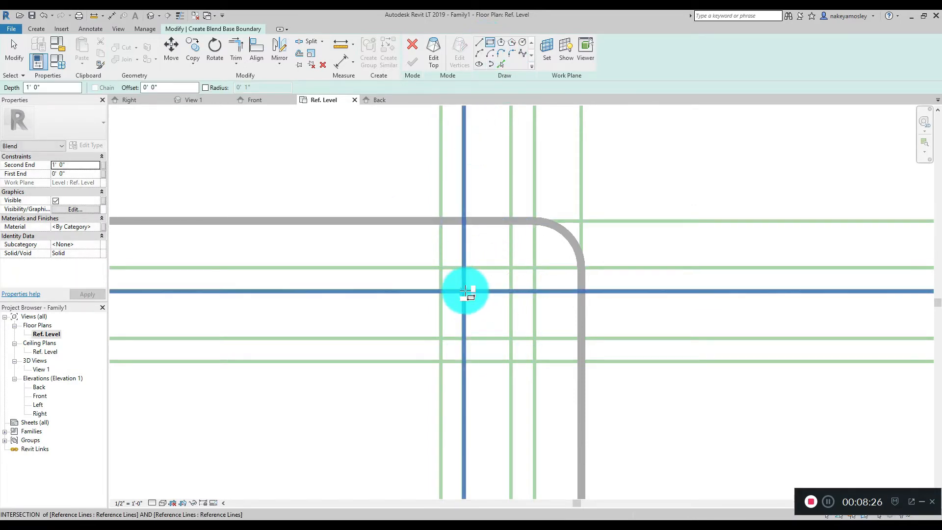
click(463, 292)
click(510, 338)
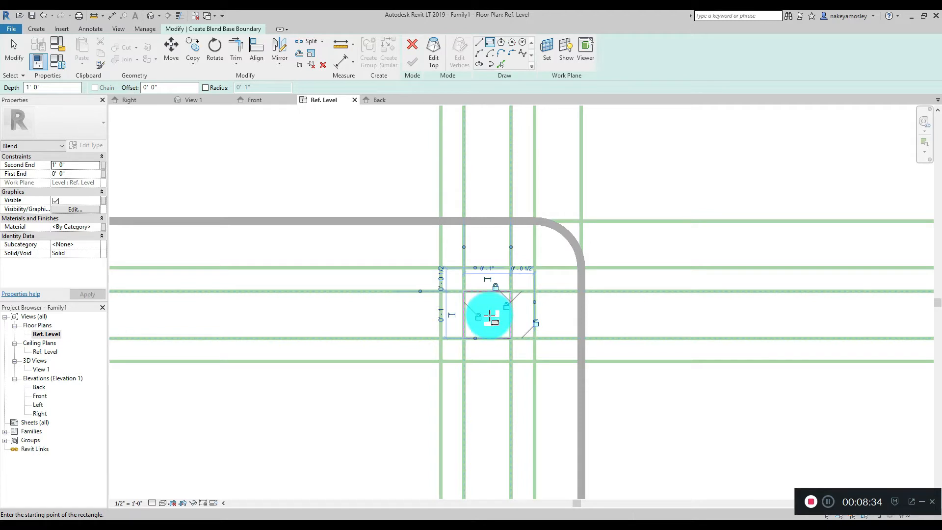
Sketch the upper-right leg's 2" square top boundary on the outer inset reference lines, lock its sides and finish the Blend
click(431, 64)
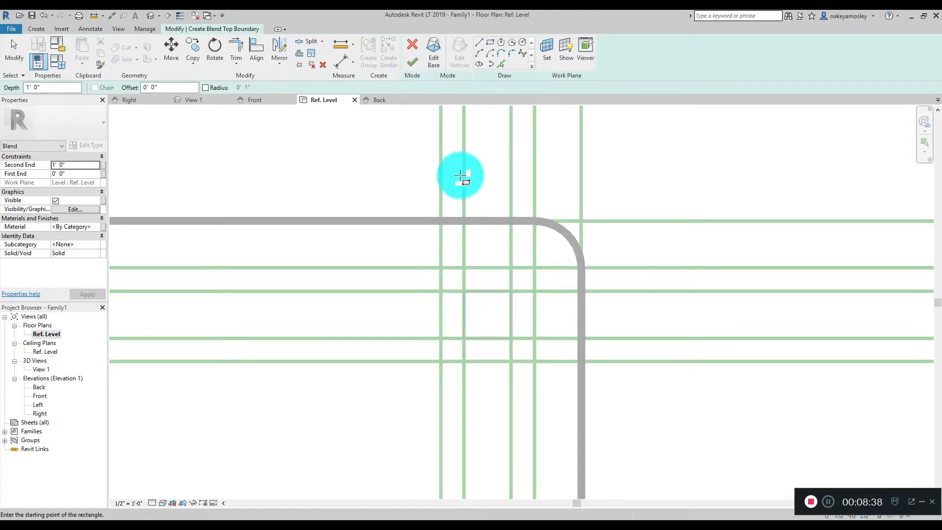
click(442, 268)
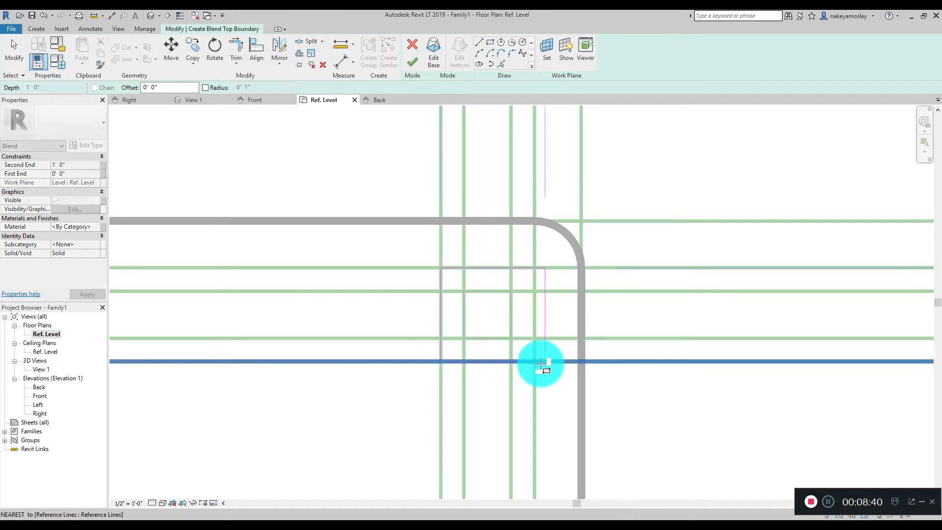
click(537, 362)
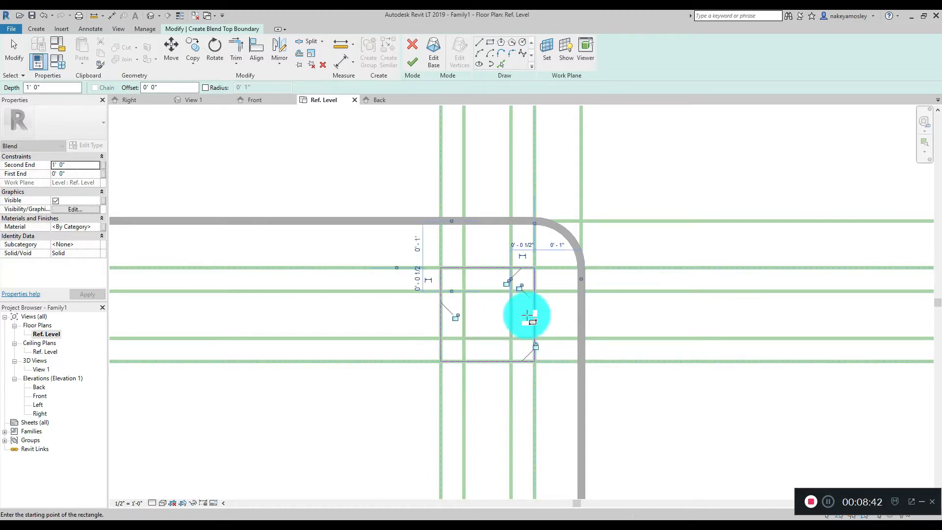
click(506, 285)
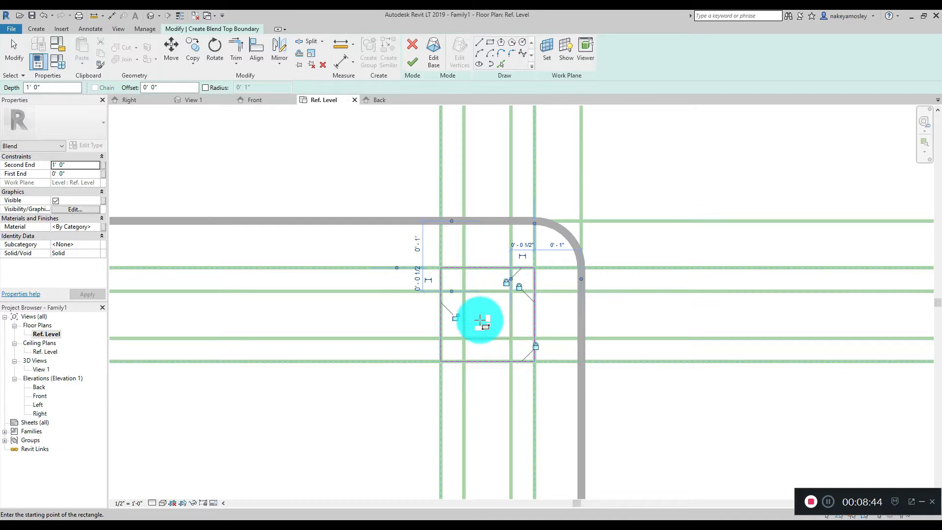
click(457, 319)
scroll(508, 329, down, 1)
scroll(509, 328, down, 3)
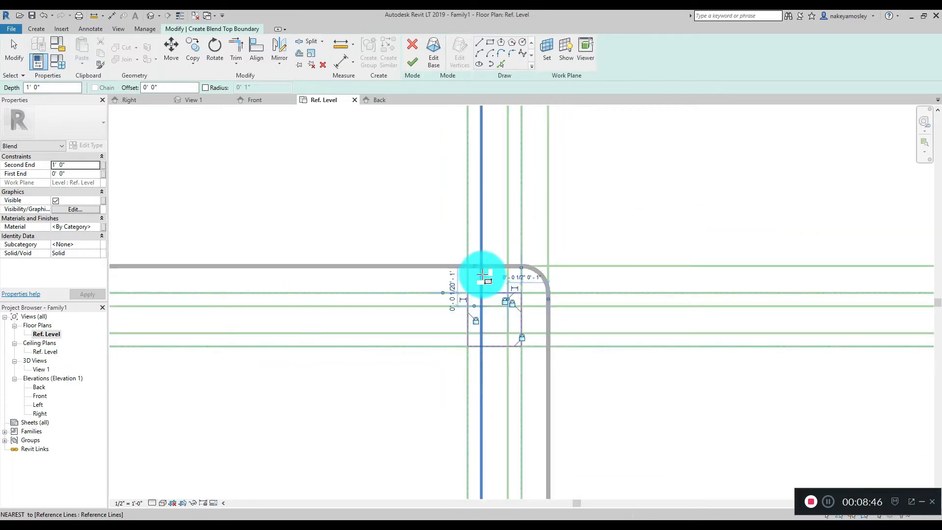
click(406, 71)
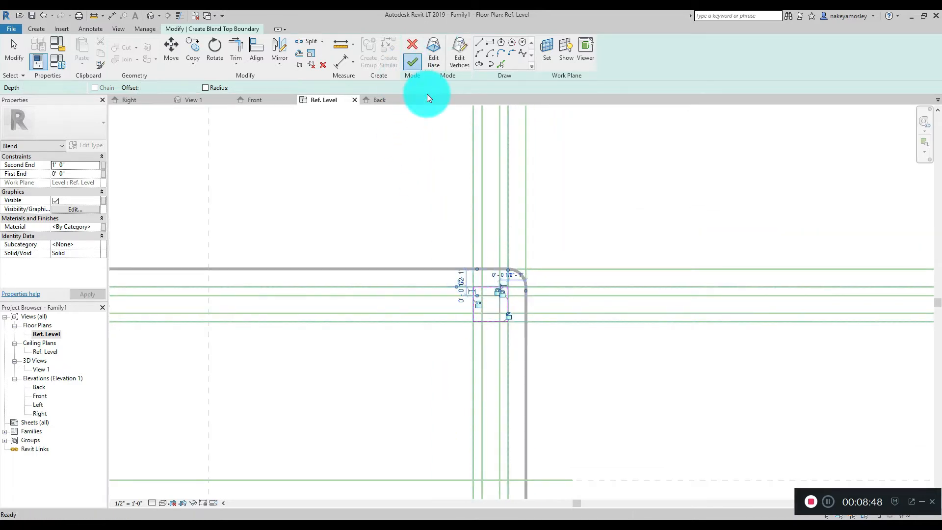
In the Front elevation, stretch the second leg's upper end to the underside of the tabletop and lock it
double_click(40, 396)
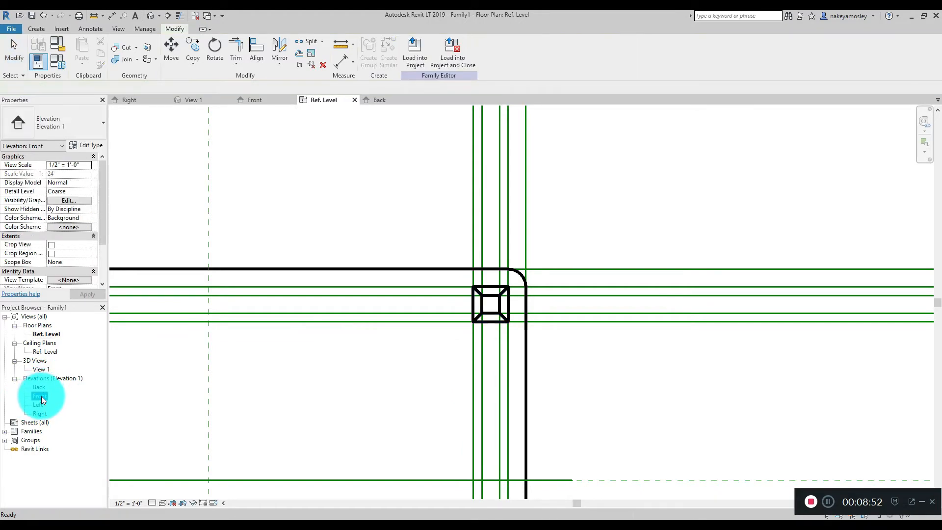
scroll(442, 388, up, 2)
drag(538, 367, 539, 279)
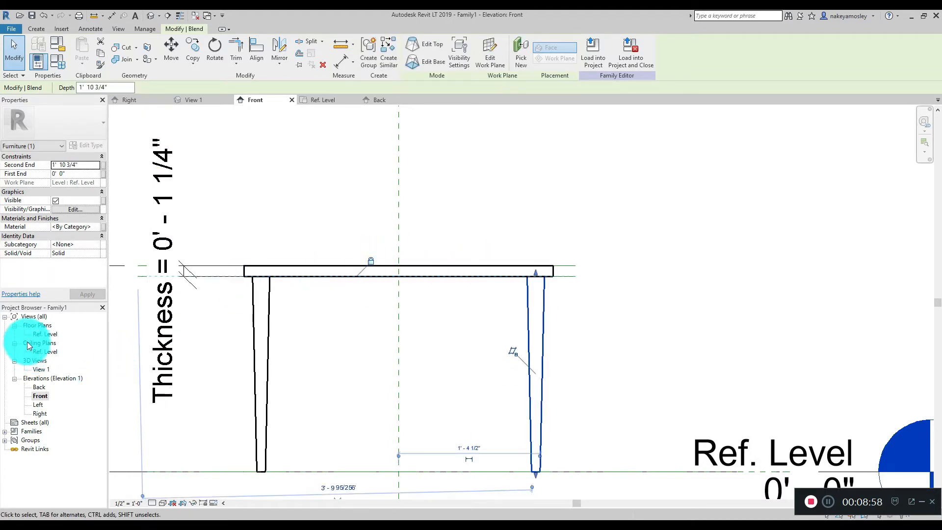
Back in the Ref. Level floor plan, start a third Blend with a locked 1" square base inside the lower-right corner's reference lines
double_click(42, 334)
scroll(583, 364, down, 2)
scroll(416, 228, down, 3)
scroll(410, 347, up, 5)
click(427, 62)
click(490, 42)
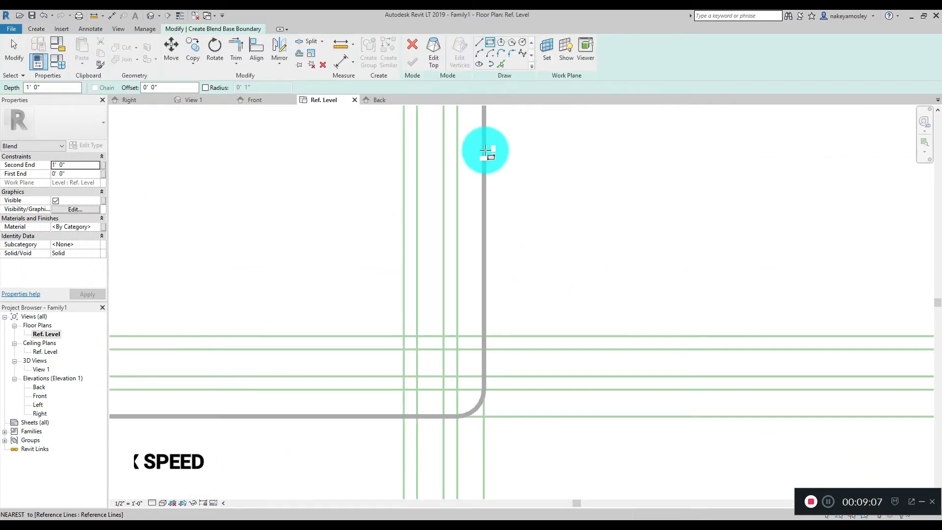
scroll(422, 389, up, 1)
click(417, 344)
click(447, 374)
click(431, 318)
click(432, 287)
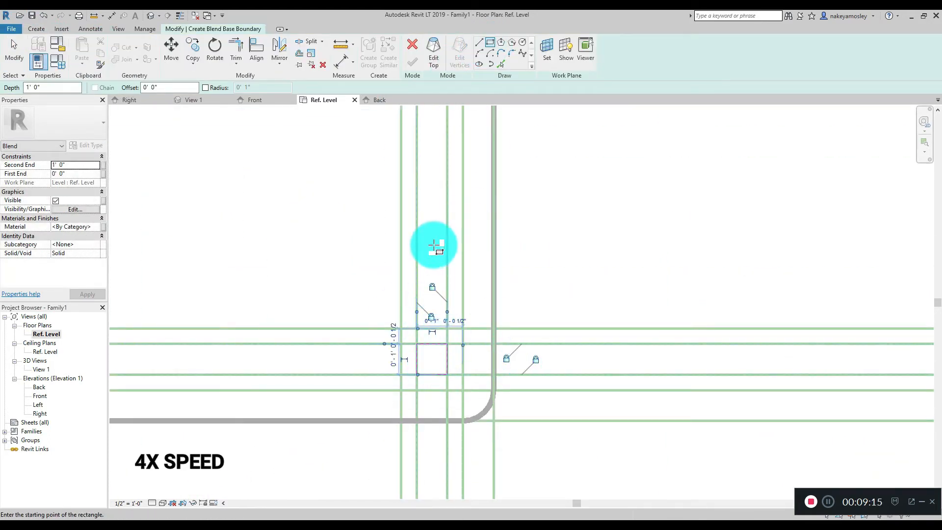
Sketch the lower-right leg's 2" square top boundary on the outer inset reference lines, lock its sides and finish the Blend
click(434, 49)
click(401, 329)
click(463, 390)
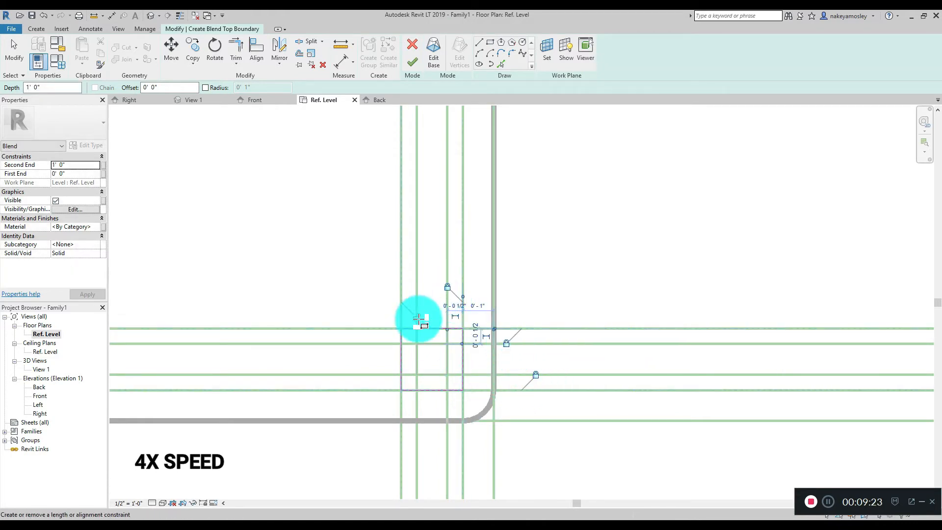
click(412, 61)
In the Front elevation, stretch the lower-right leg's upper end to the underside of the tabletop
double_click(39, 396)
drag(487, 369, 485, 261)
double_click(45, 352)
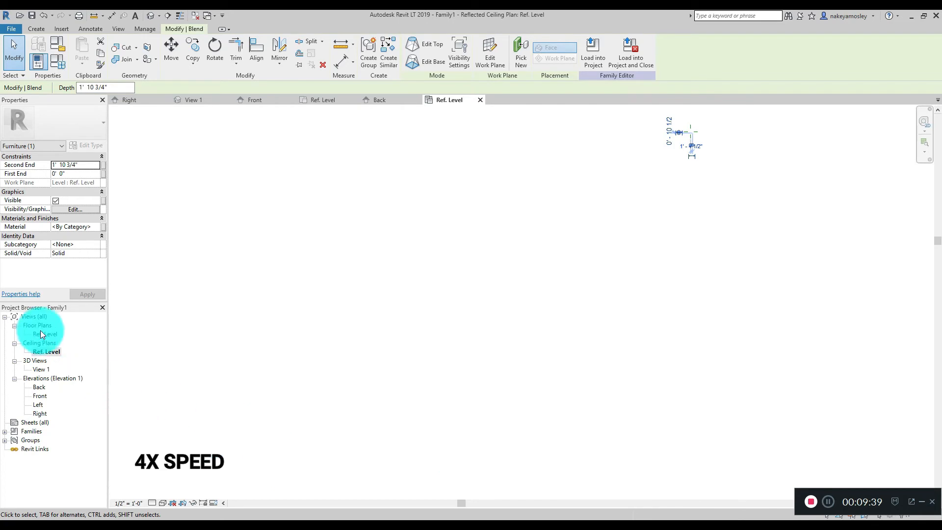
In the Ref. Level floor plan, start a fourth Blend with a 1" square base locked to the inner reference lines at the lower-left corner
double_click(43, 334)
scroll(283, 329, up, 7)
click(37, 29)
click(113, 50)
click(275, 318)
click(490, 44)
click(275, 319)
click(311, 353)
click(291, 318)
click(296, 287)
click(507, 333)
click(536, 340)
Sketch the lower-left leg's square top boundary on the outer inset reference lines, lock it to them and finish the Blend
click(434, 51)
click(258, 301)
click(329, 371)
click(537, 359)
click(412, 62)
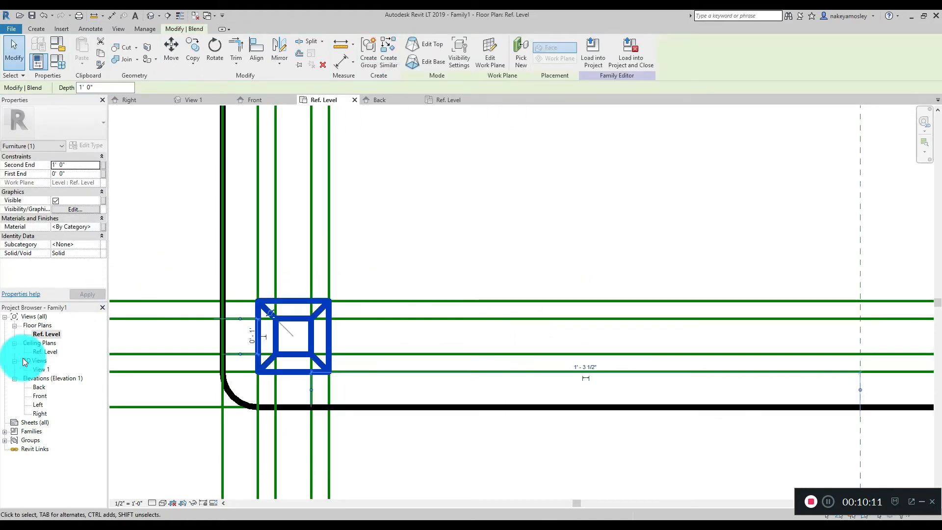
In the Front elevation, stretch the lower-left leg's upper end to the underside of the tabletop and lock it
double_click(39, 396)
scroll(217, 354, down, 2)
scroll(216, 355, up, 2)
drag(239, 341, 244, 194)
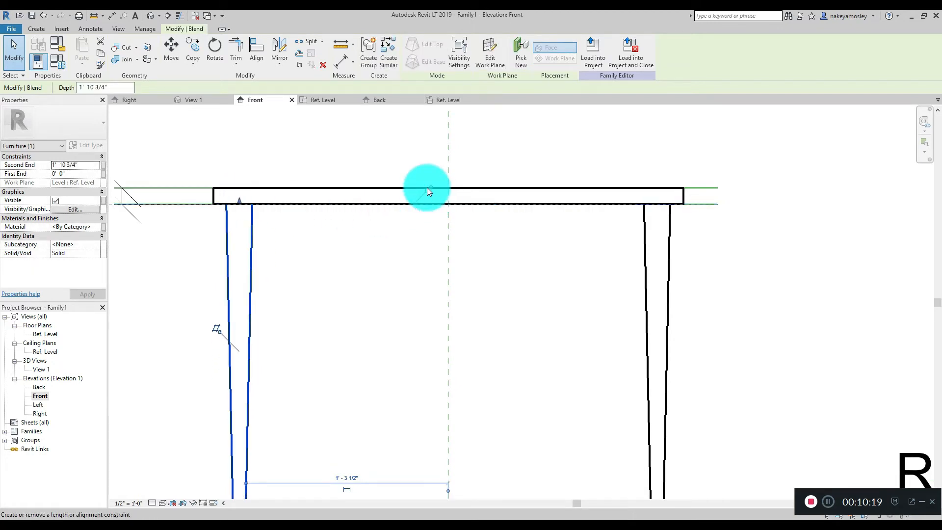
click(427, 190)
scroll(375, 324, down, 2)
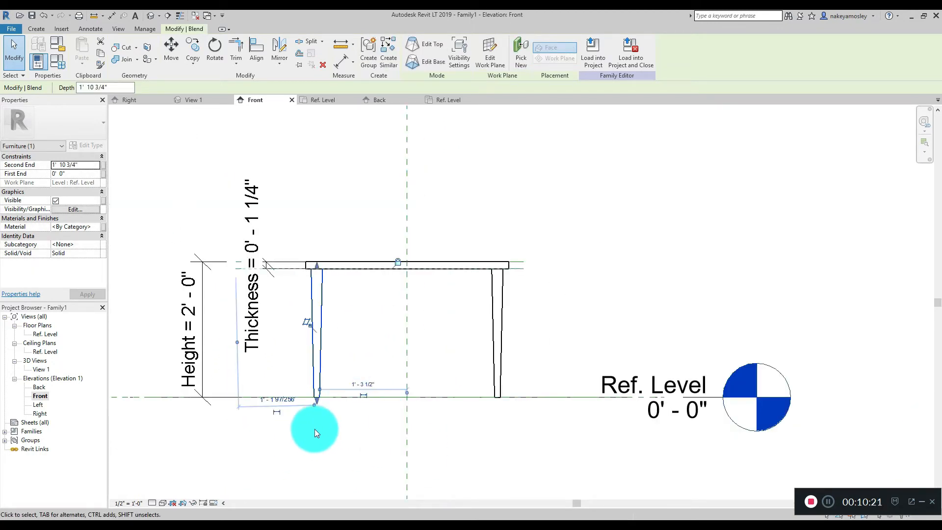
scroll(369, 322, up, 2)
scroll(415, 370, down, 1)
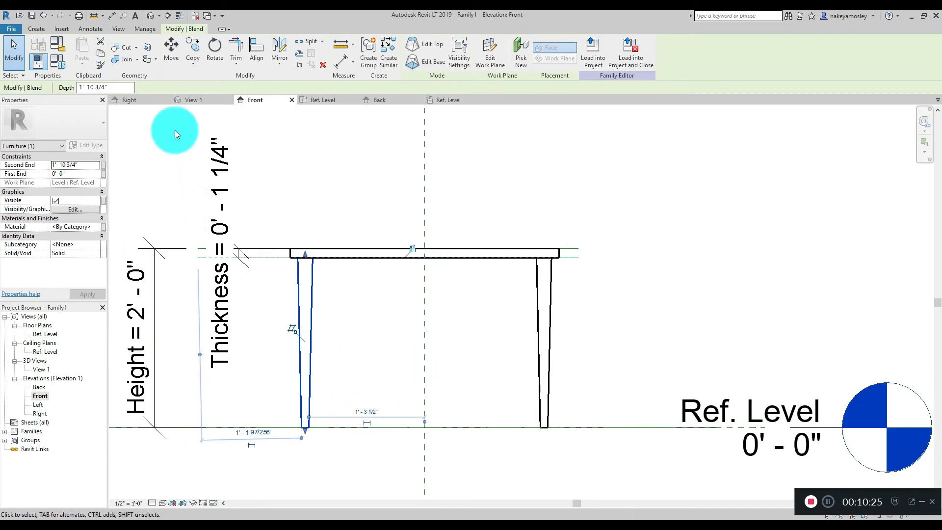
Open the default 3D view and hide its dimensions, reference lines and reference planes
click(151, 18)
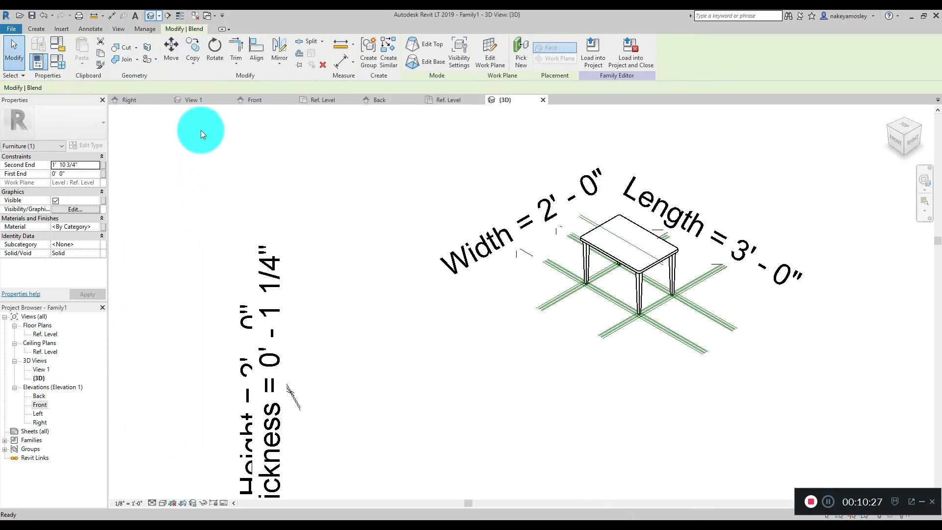
scroll(746, 254, up, 2)
scroll(614, 301, up, 2)
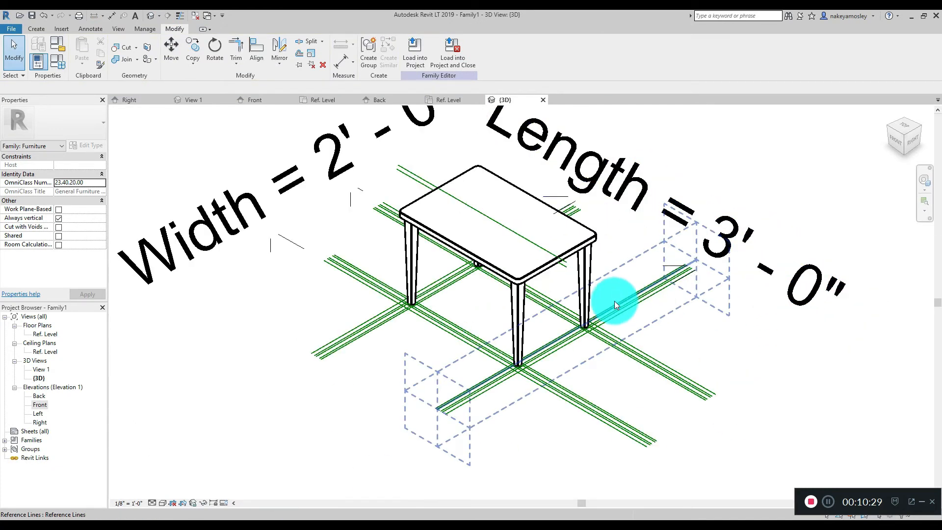
scroll(481, 324, down, 2)
scroll(547, 193, up, 3)
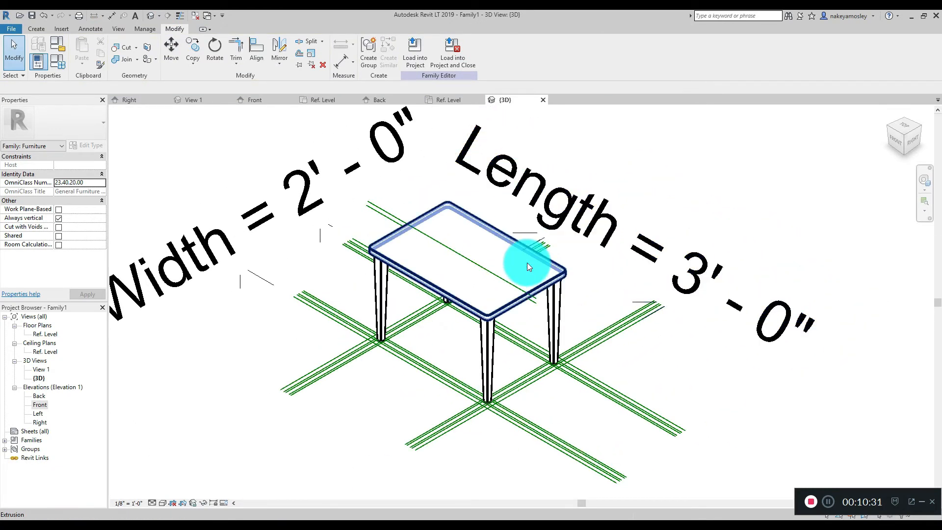
scroll(535, 254, down, 3)
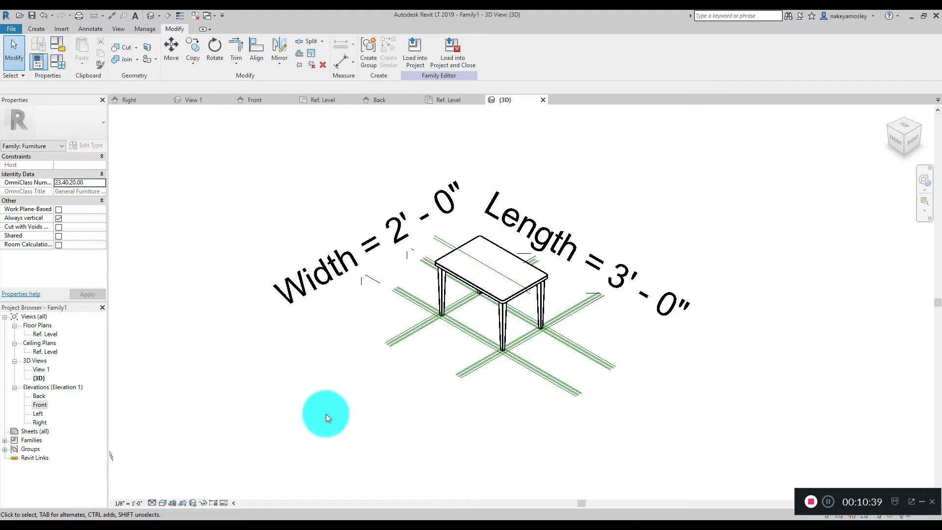
key(v)
key(v)
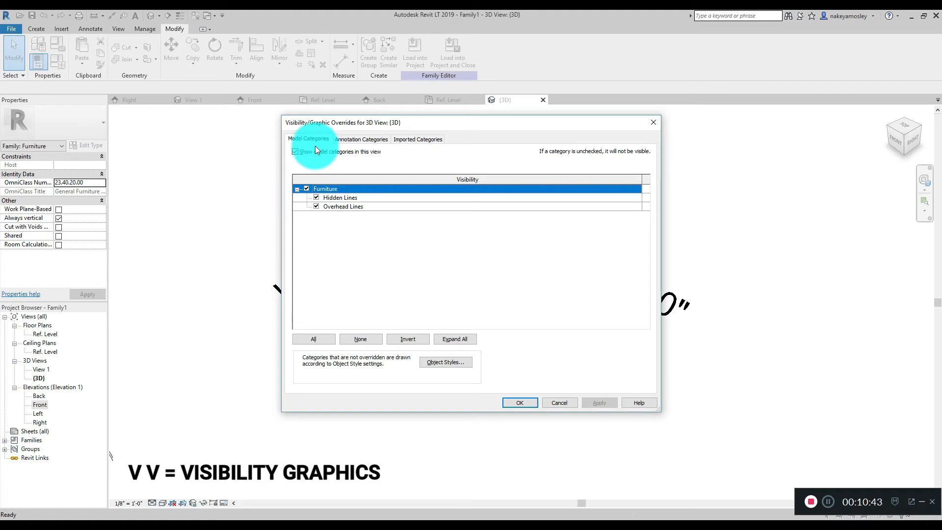
click(364, 140)
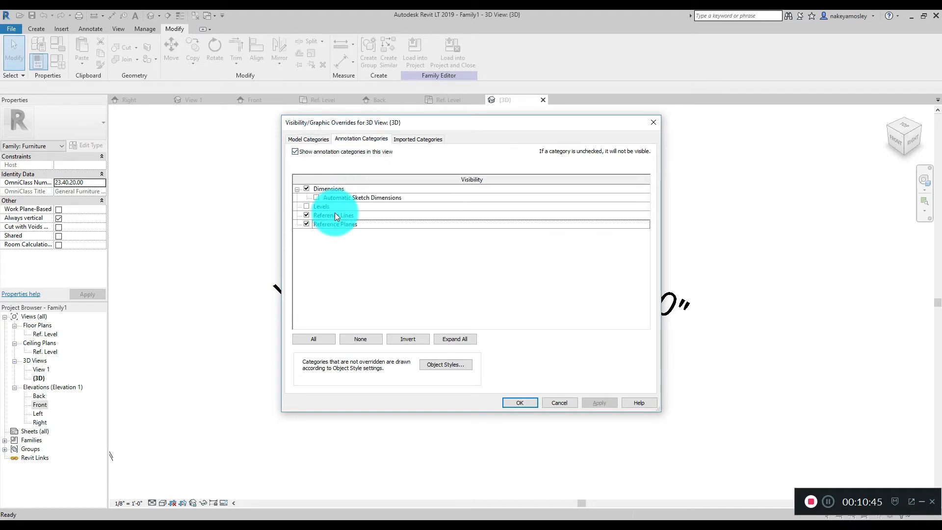
click(306, 188)
click(307, 214)
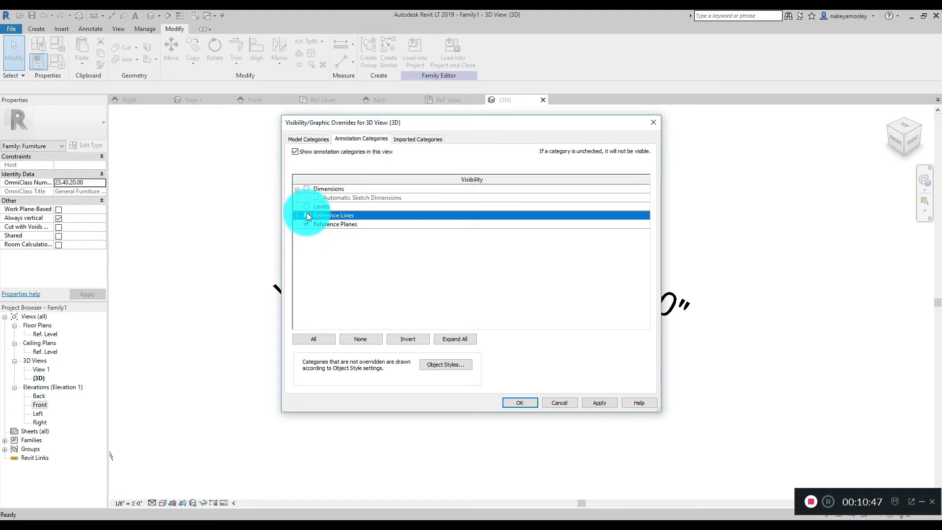
click(305, 224)
click(600, 403)
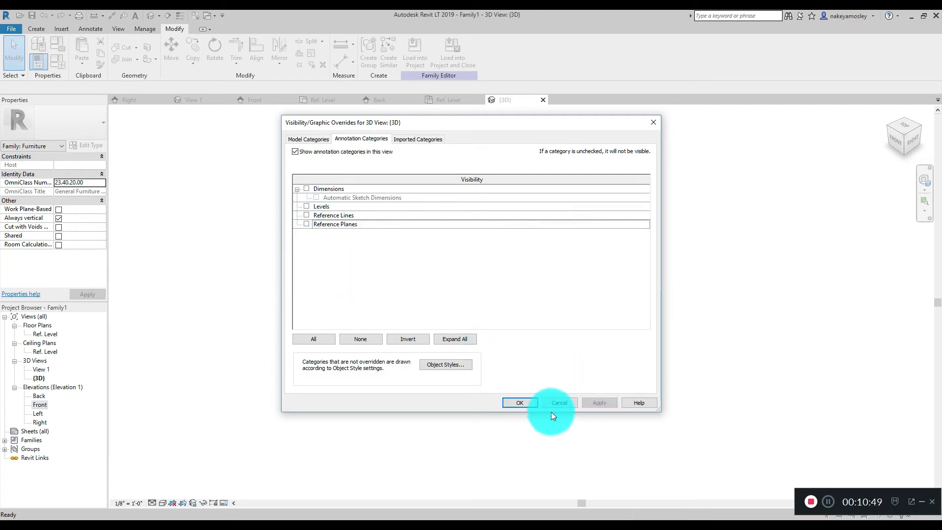
click(519, 403)
scroll(428, 349, up, 2)
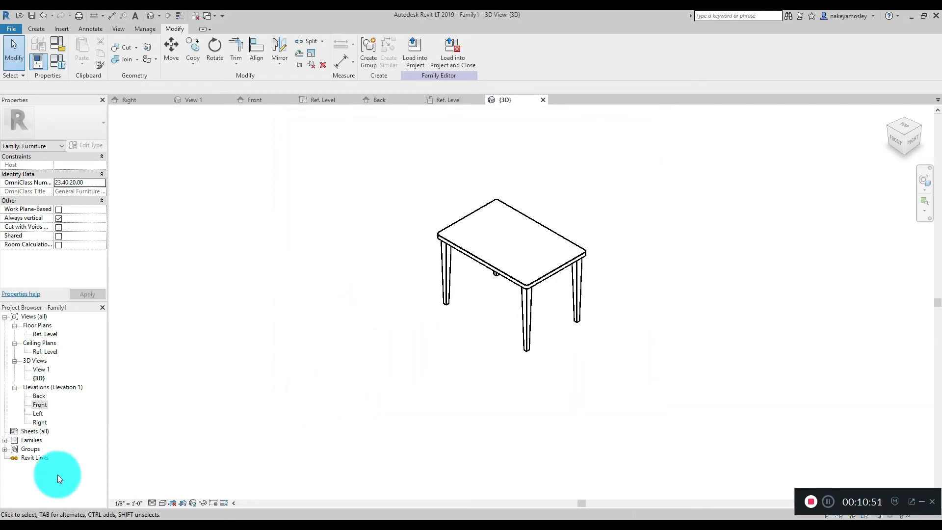
Set the 3D view's visual style to Realistic and orbit to view the table from a lower, more side-on angle
click(161, 500)
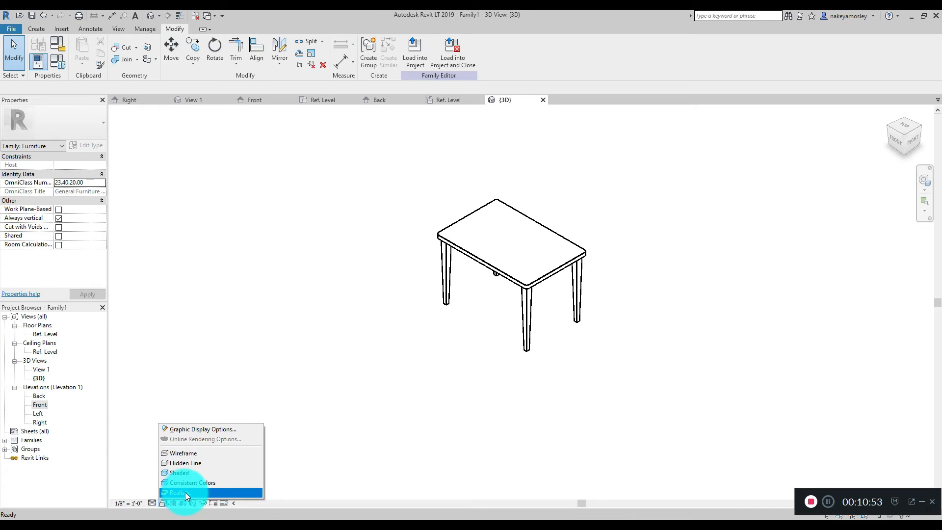
click(189, 493)
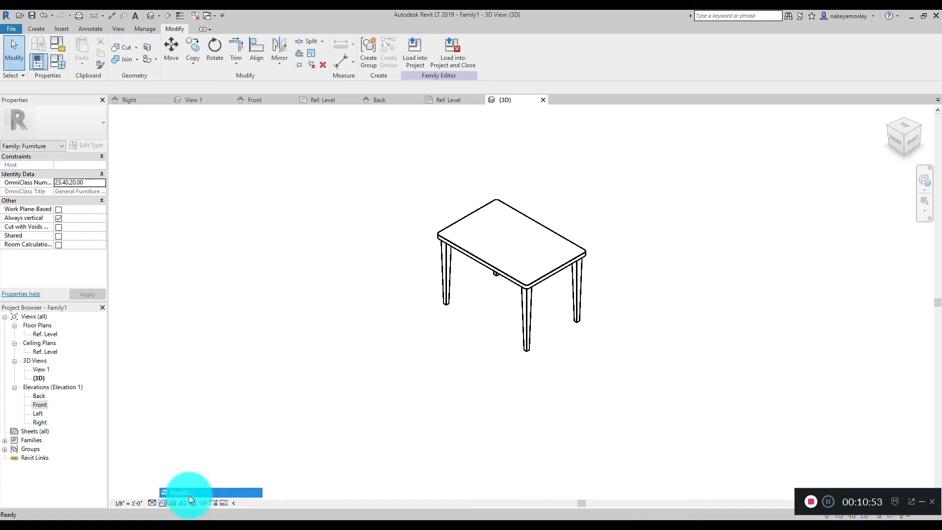
click(925, 181)
drag(830, 296, 791, 265)
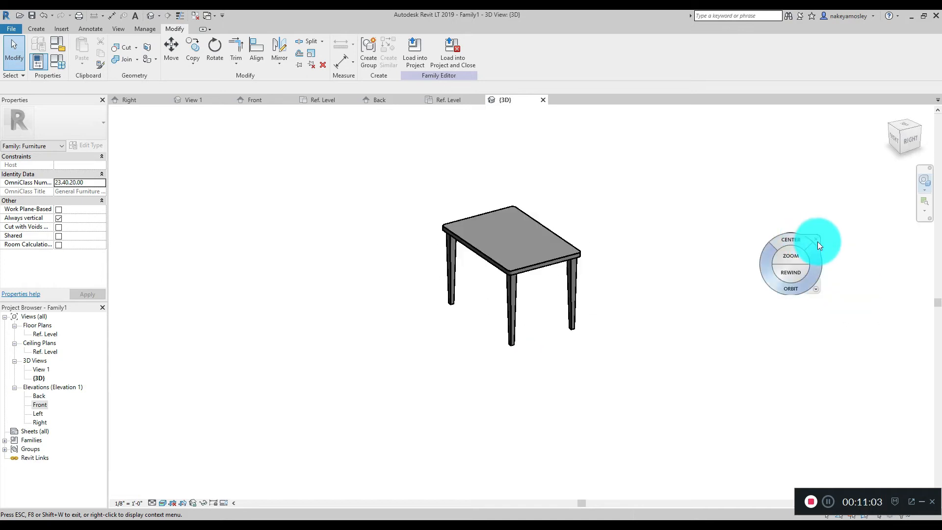
click(817, 241)
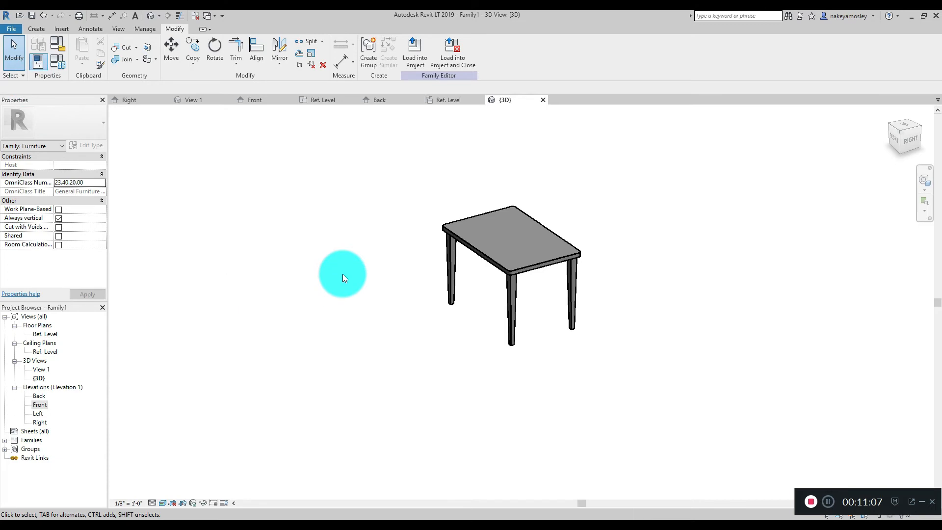
scroll(338, 162, down, 3)
scroll(399, 181, up, 2)
scroll(398, 182, up, 2)
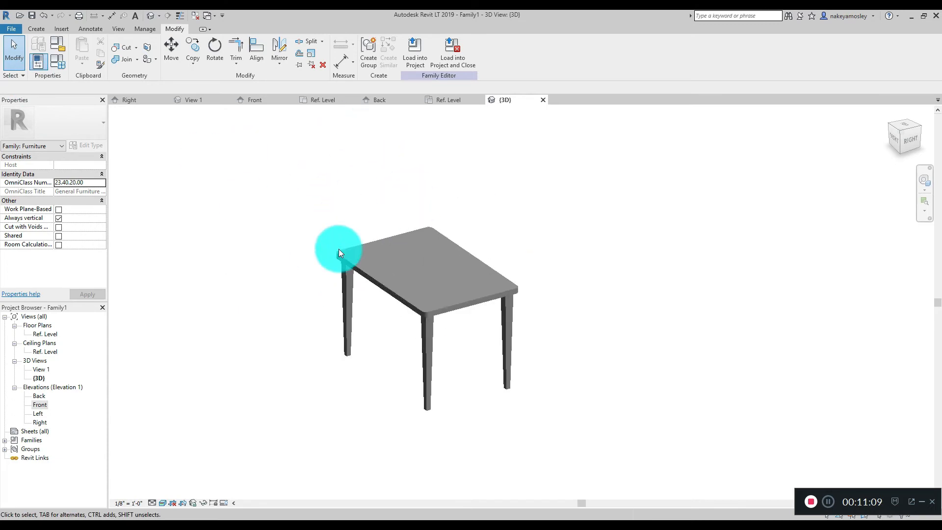
Test the family's parameters in Family Types by applying a Height of 1' and a Length of 6'
click(61, 68)
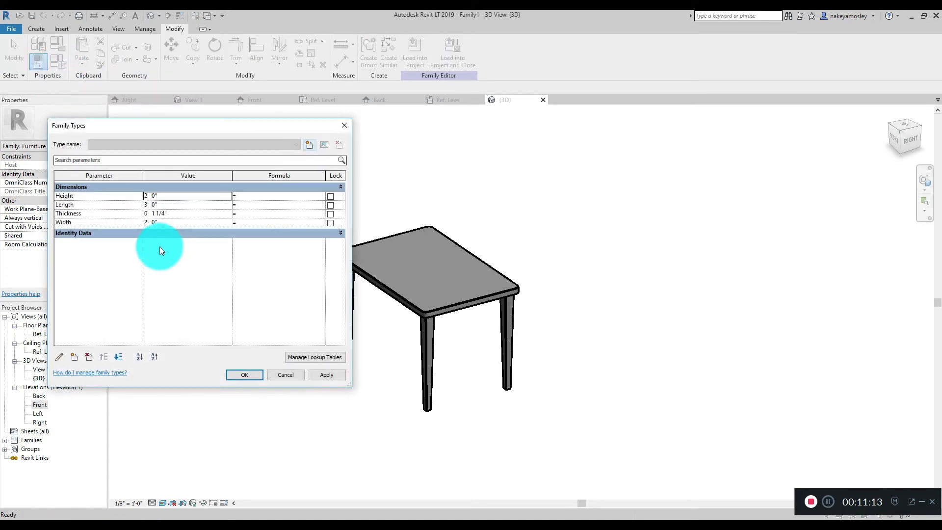
drag(184, 127, 158, 102)
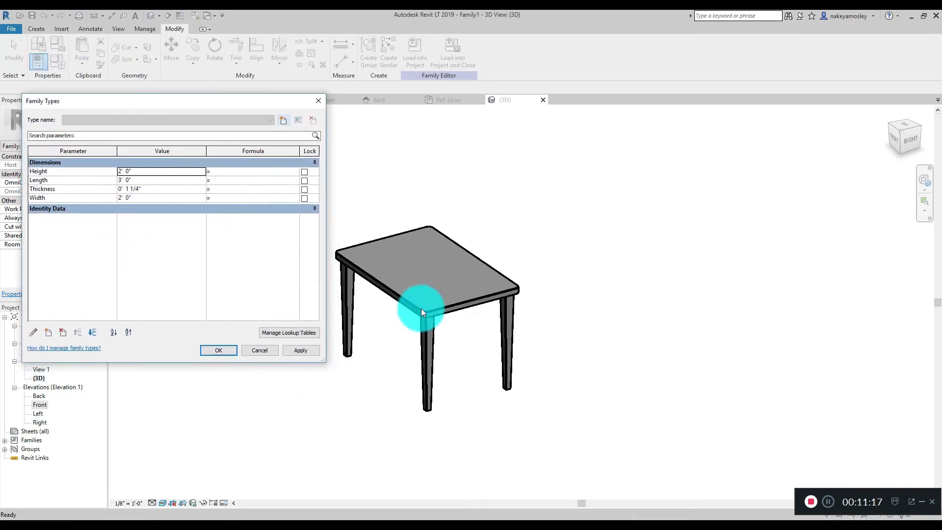
click(150, 171)
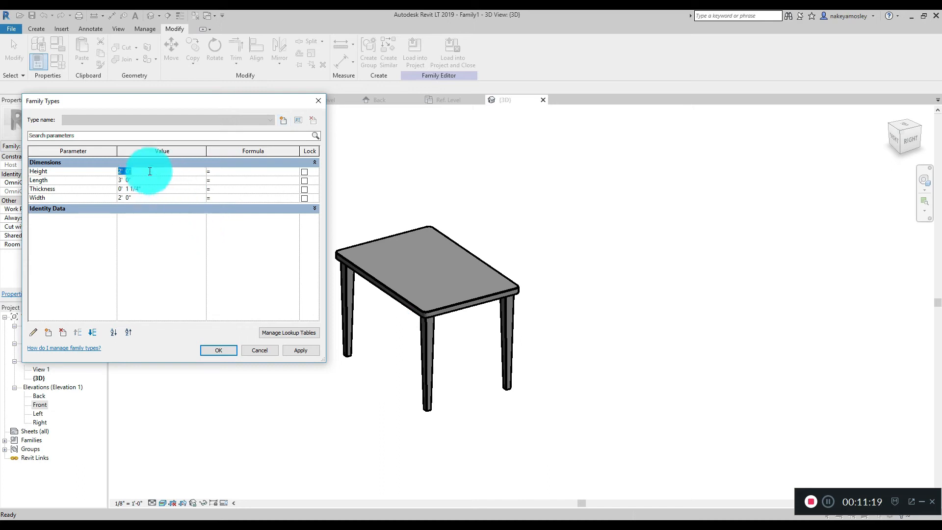
text(1)
click(304, 352)
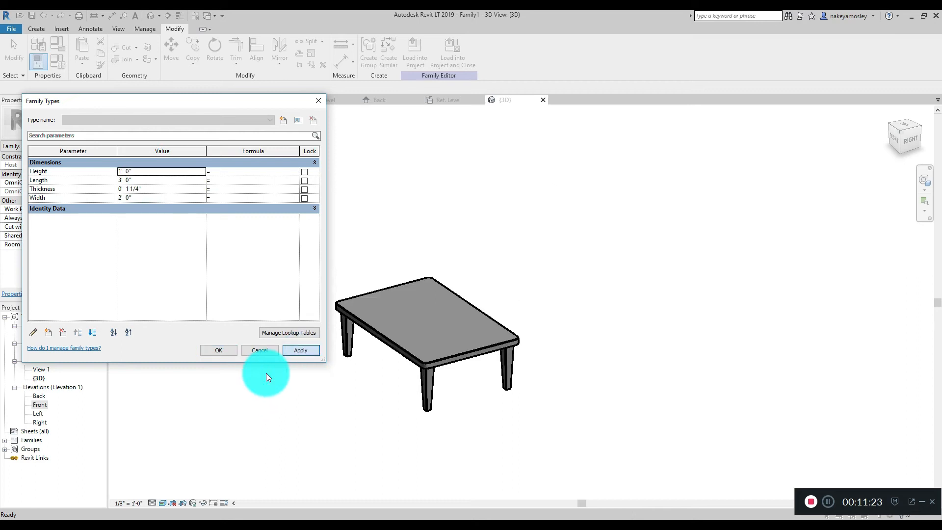
click(138, 181)
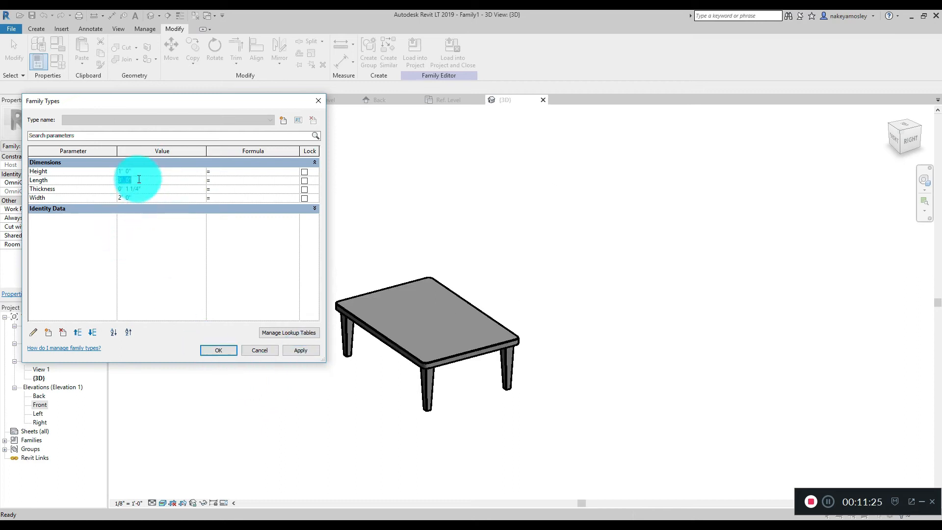
text(6)
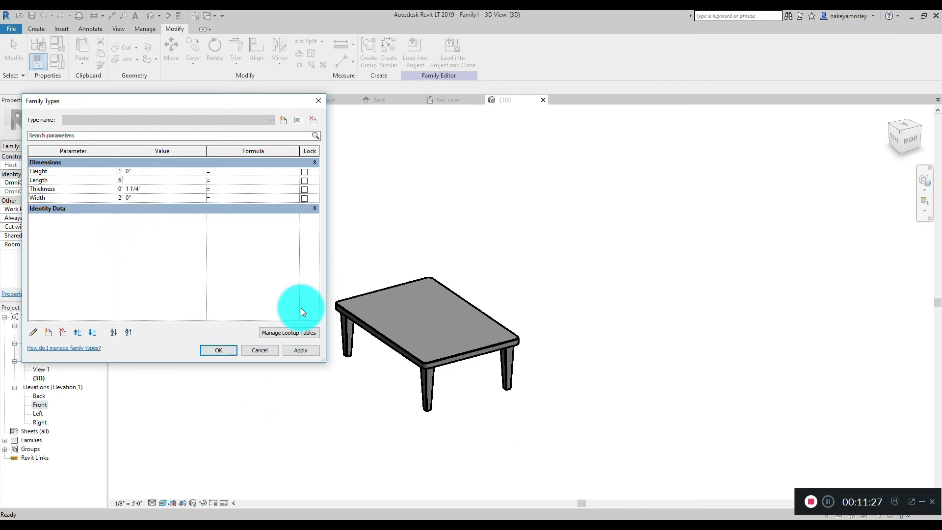
click(308, 350)
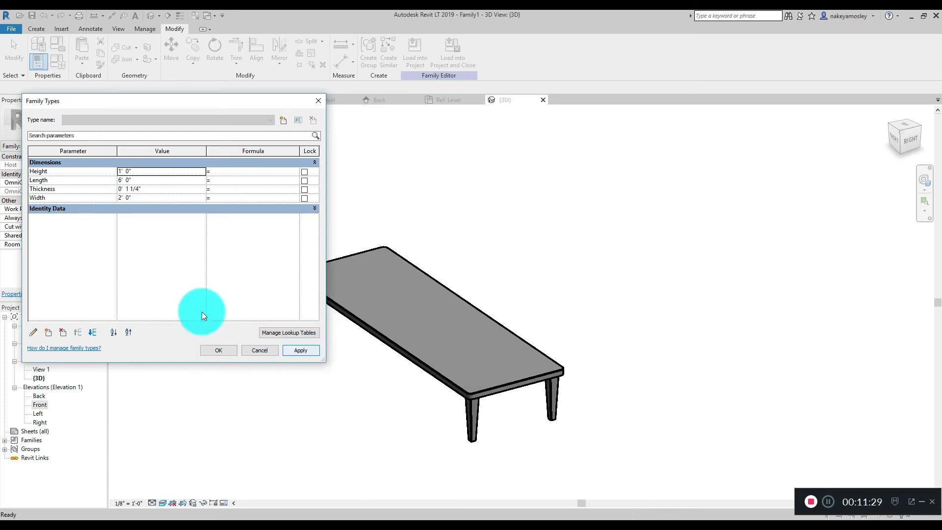
Apply a tabletop Thickness of 3" in Family Types
click(166, 191)
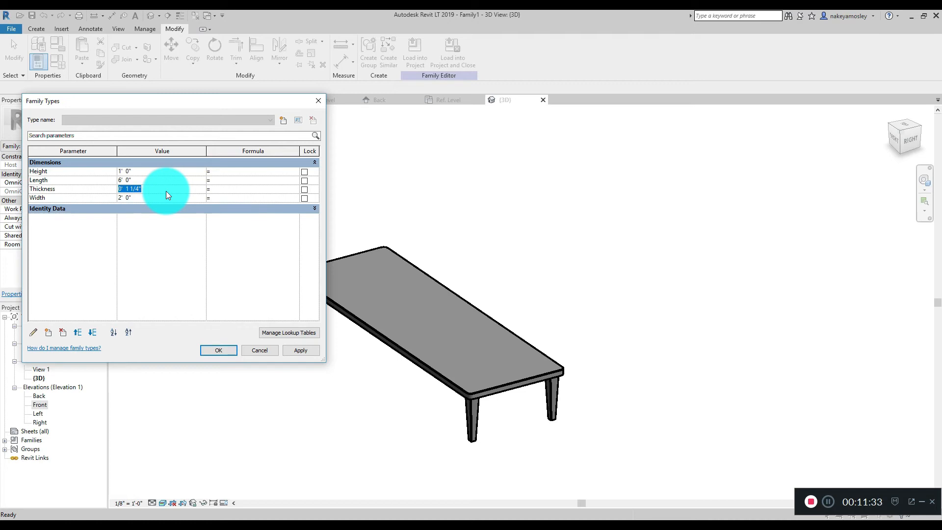
text(2)
key(BackSpace)
text(3)
key(Tab)
click(282, 351)
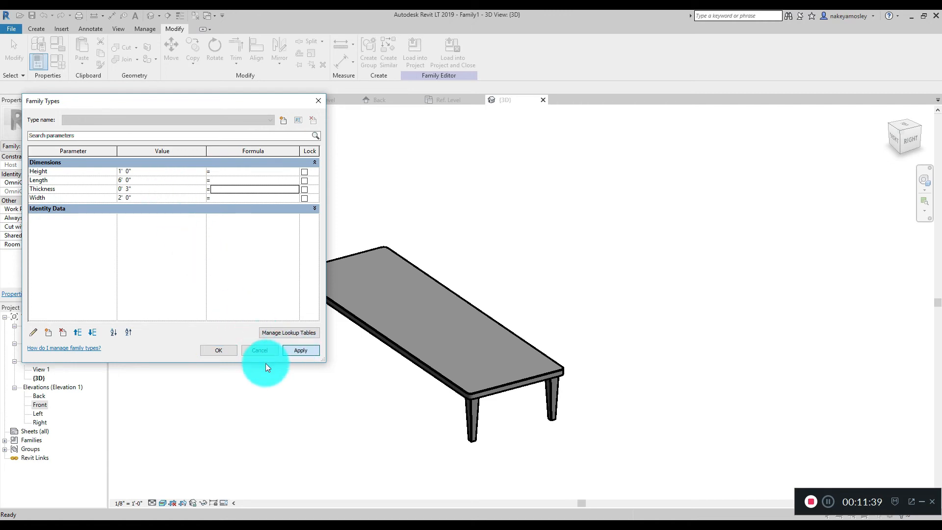
Apply a Width of 3', close Family Types and examine how the legs follow the wider top
click(137, 199)
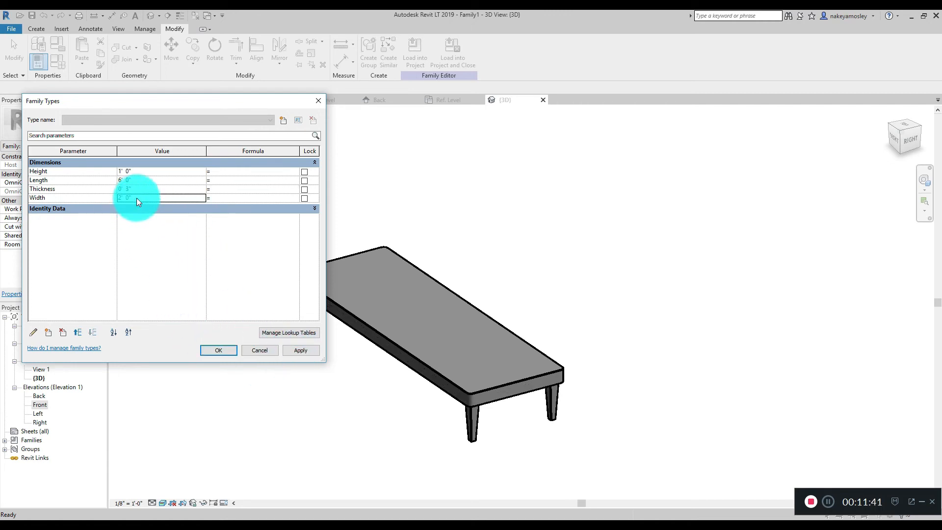
text(3)
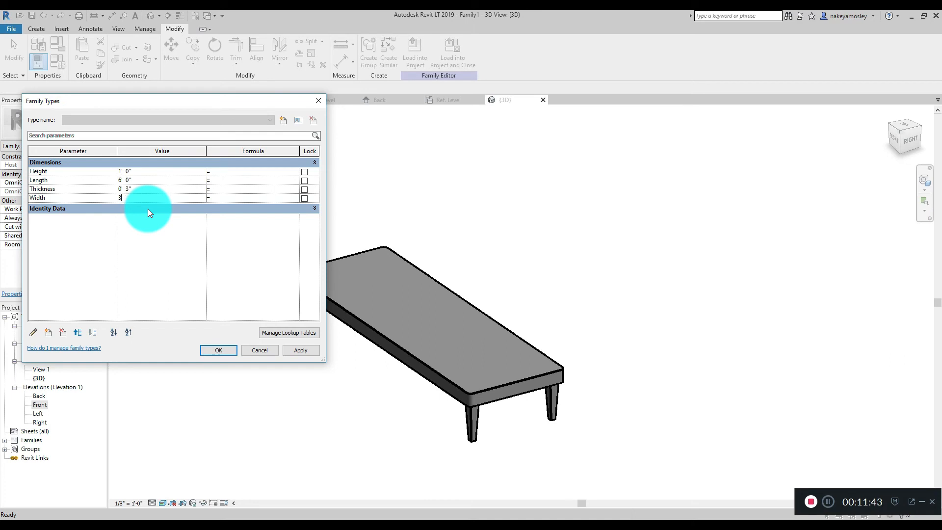
click(303, 353)
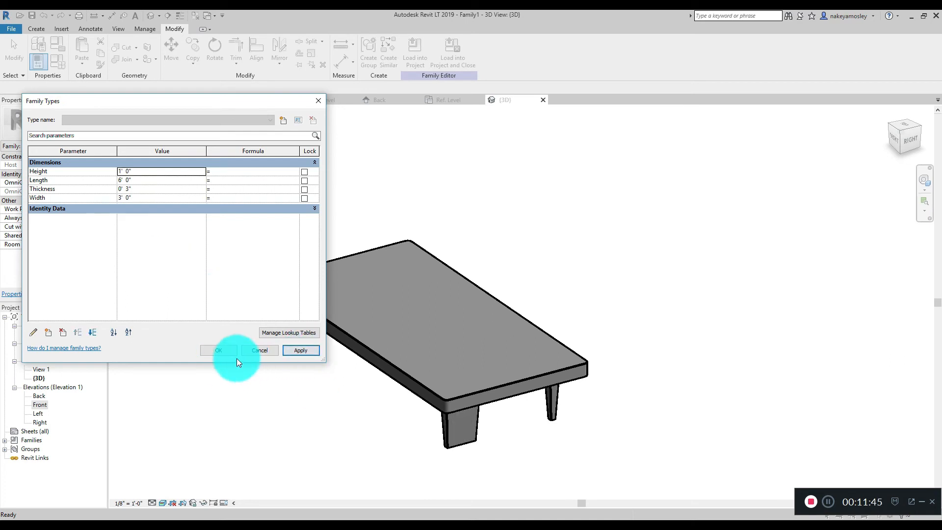
click(317, 102)
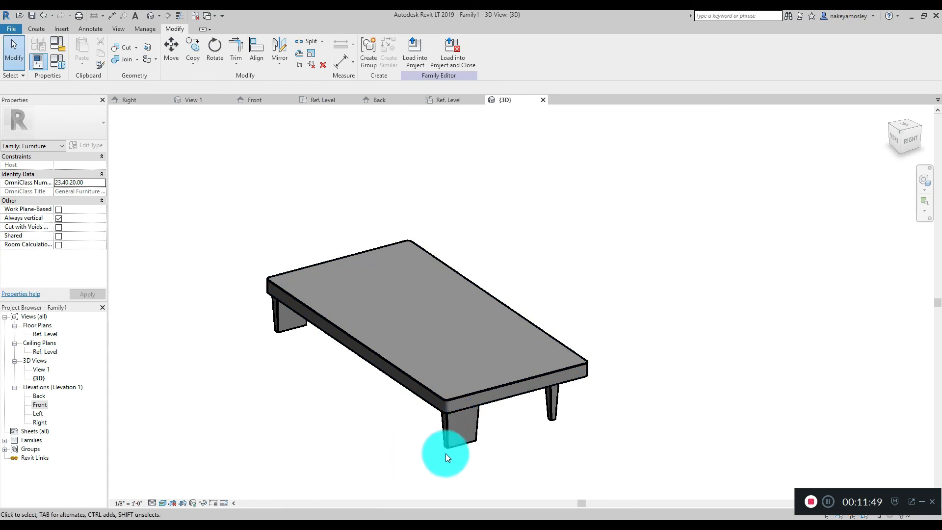
scroll(466, 439, up, 2)
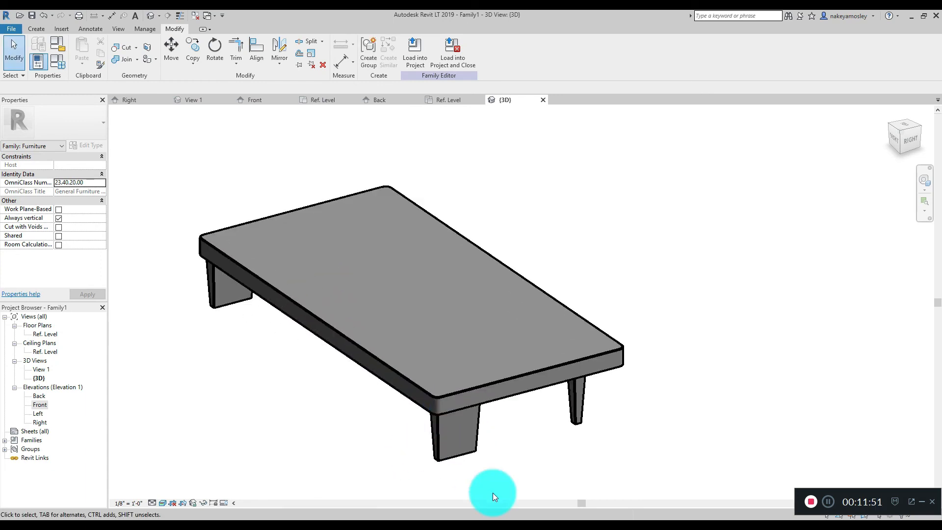
click(925, 180)
mouse_move(875, 262)
mouse_down()
mouse_move(850, 217)
mouse_move(866, 220)
mouse_move(853, 249)
mouse_up()
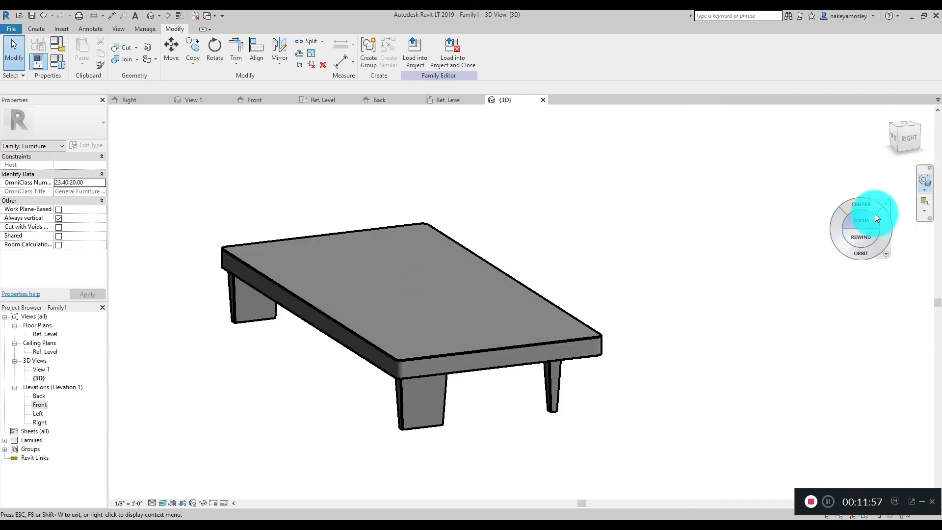
click(887, 204)
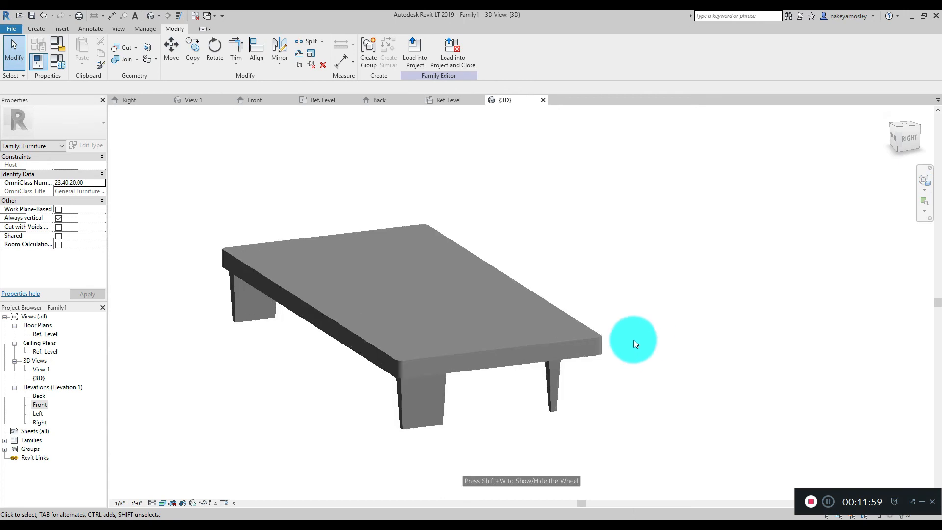
Undo the test changes to the table's width, thickness, length and height, and orbit around the table
key(ctrl+z)
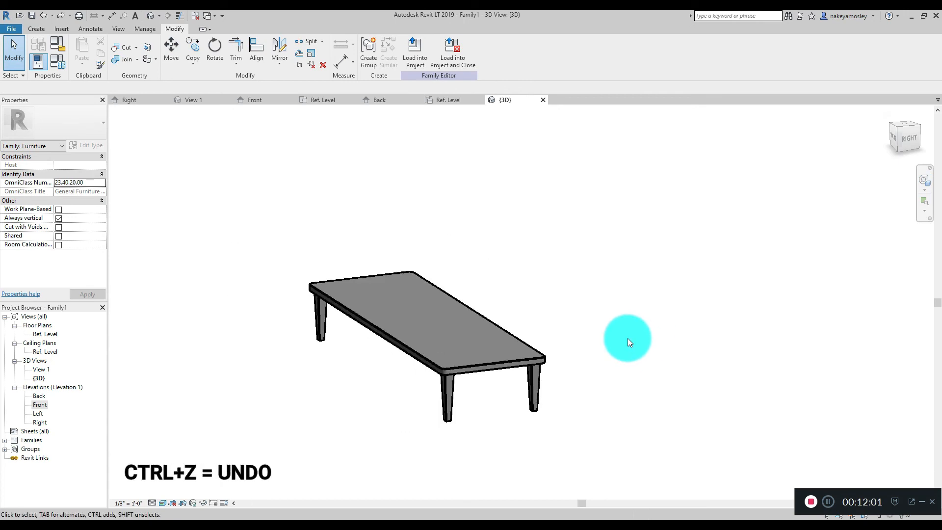
key(ctrl+z)
key(ctrl+z)
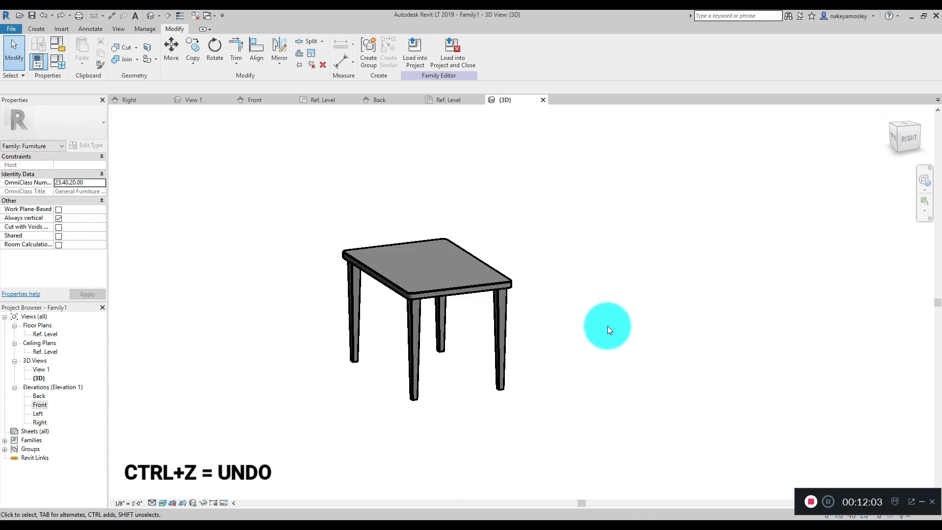
key(ctrl+z)
key(ctrl+z)
click(926, 177)
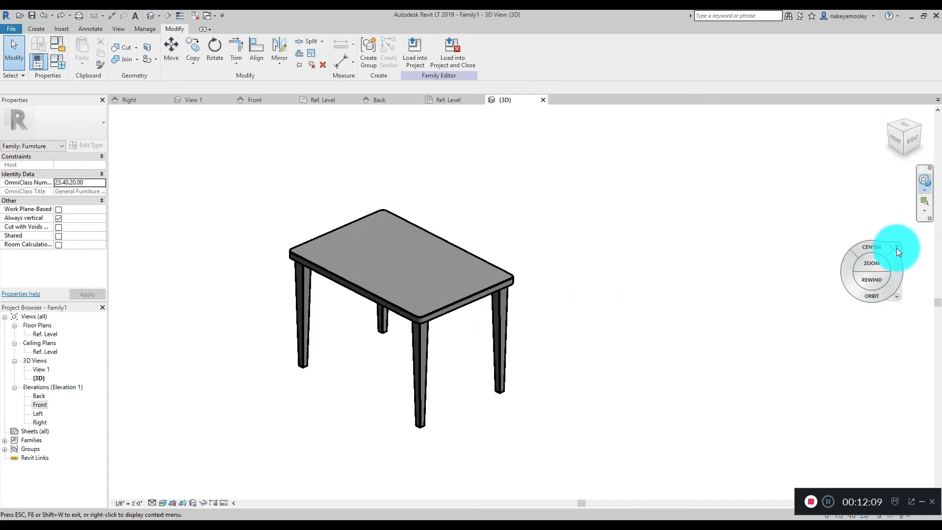
click(897, 248)
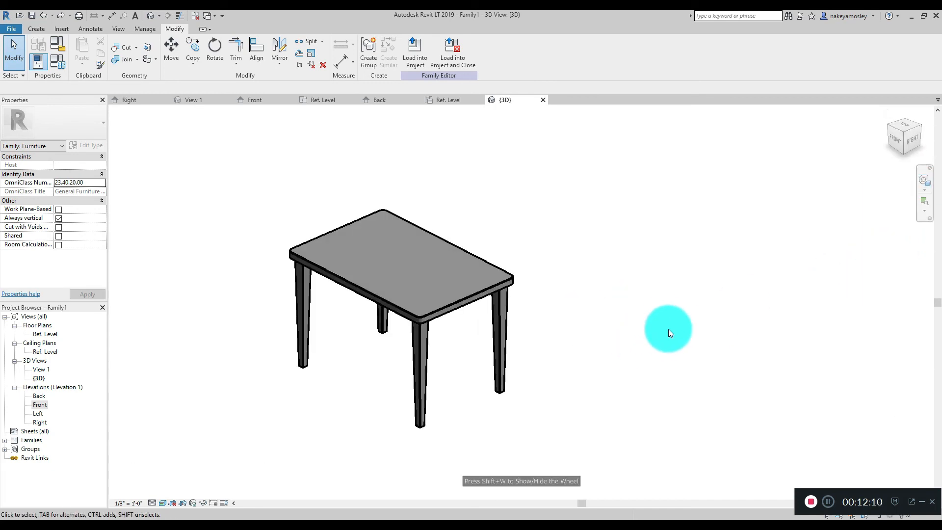